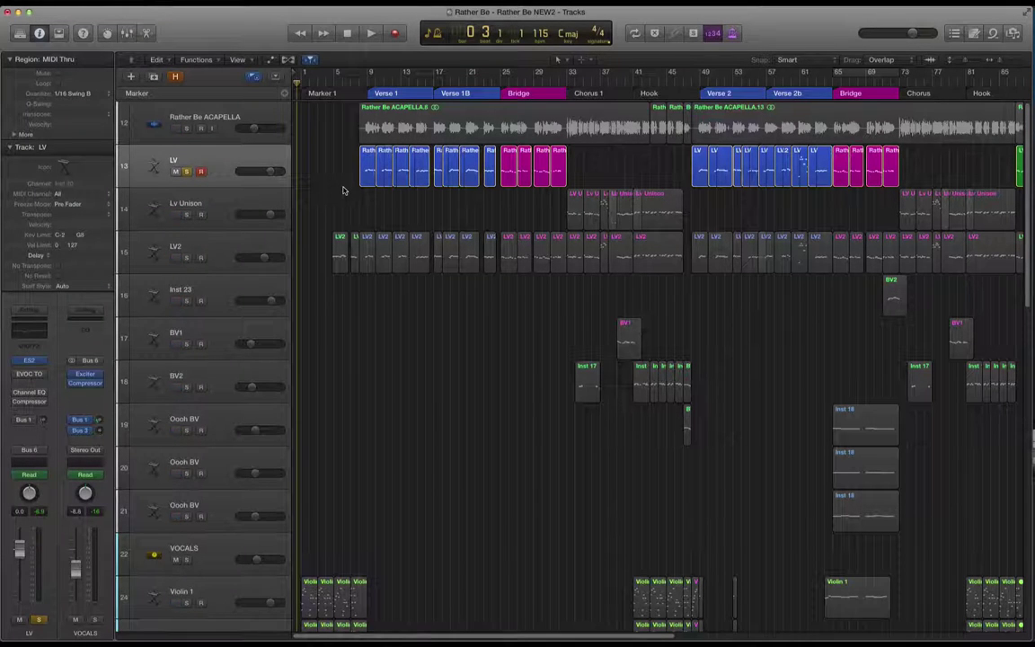
- Place the playhead at bar 8, beat 3, just before Verse 1
key("super+Left")
key("super+Right")
key("super+Right")
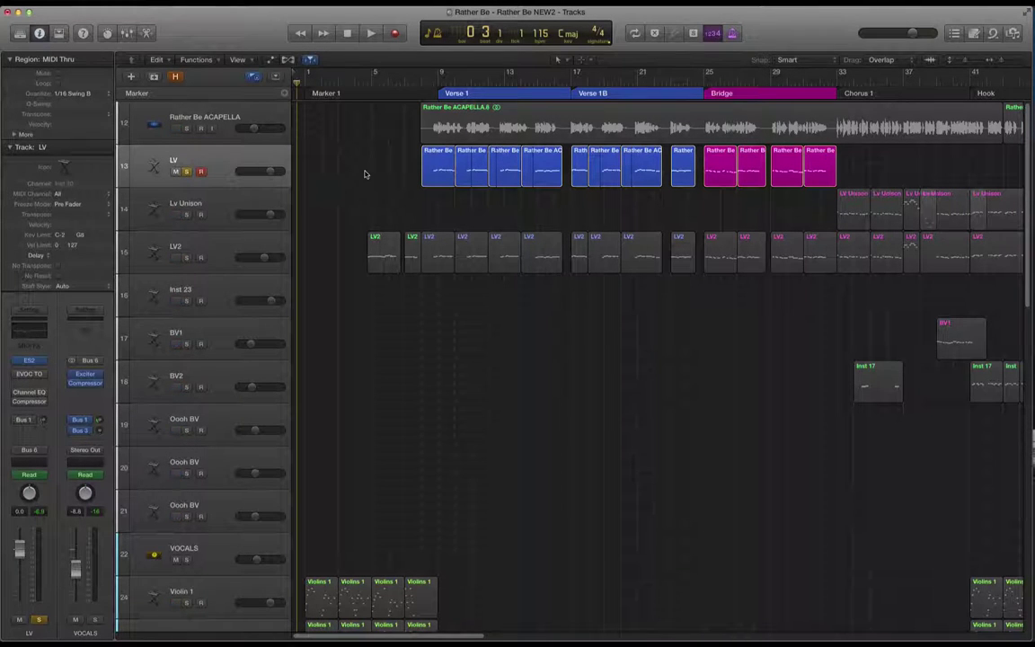
left_click(430, 84)
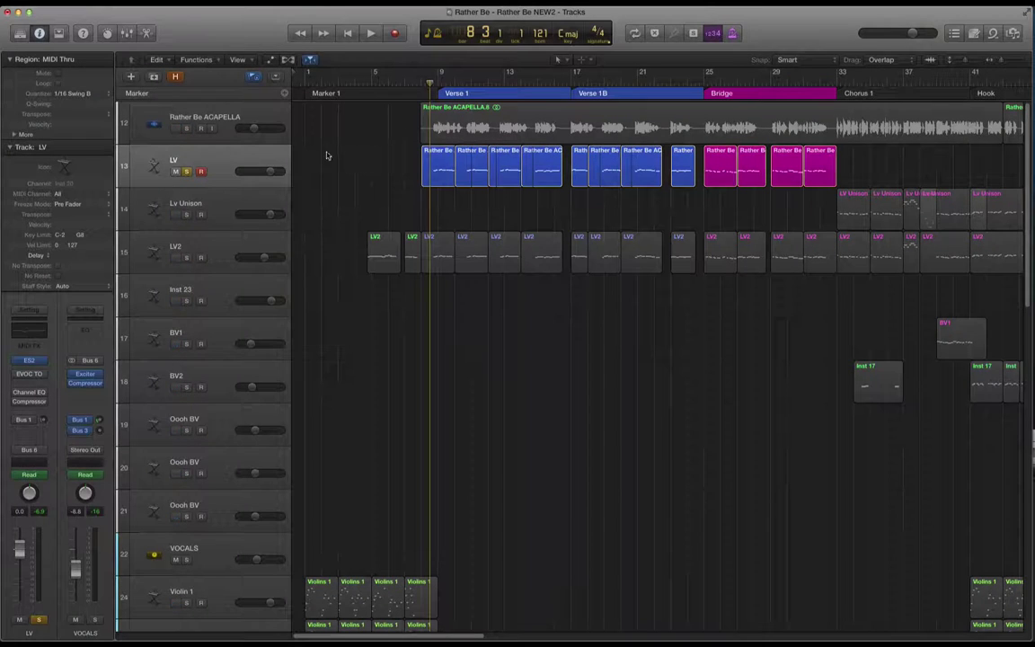
- Go through the LV track's MIDI regions one by one across Verse 1 and Verse 1B
left_click(230, 146)
scroll(347, 175, "right", 1)
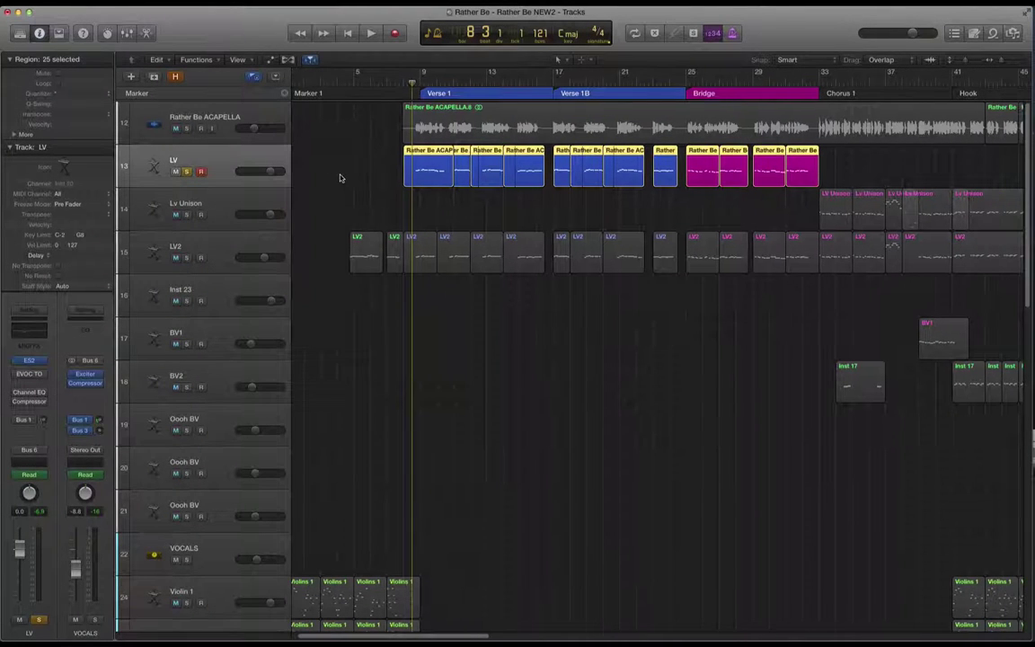
left_click(369, 172)
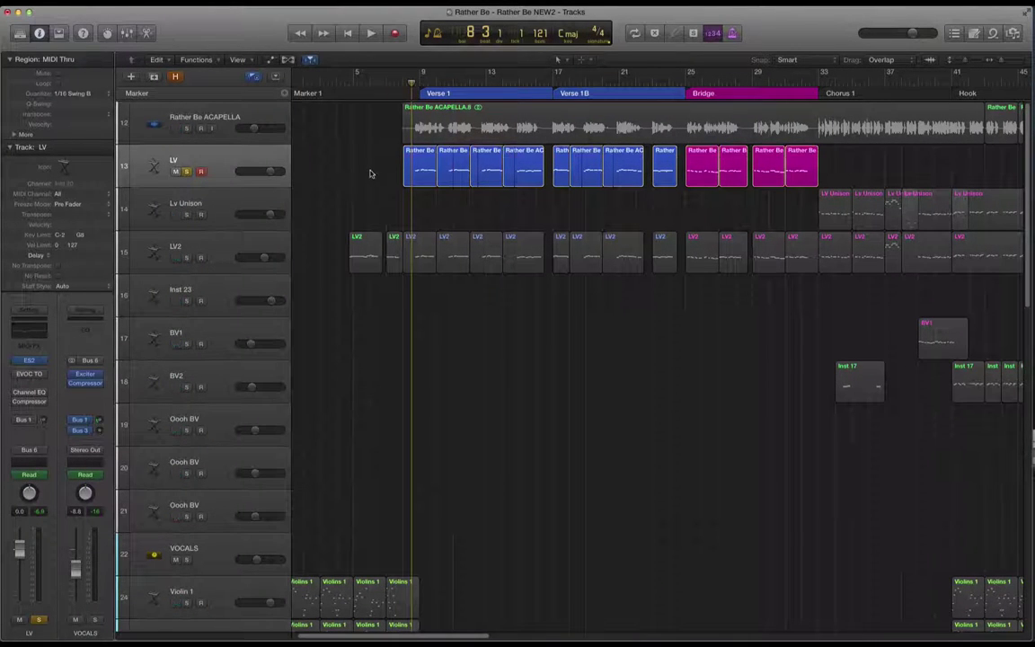
left_click(424, 174)
left_click(461, 168)
left_click(493, 165)
left_click(523, 167)
left_click(561, 164)
left_click(586, 164)
left_click(624, 165)
left_click(666, 164)
left_click(352, 171)
left_click(406, 166)
- Examine up close how the LV part is split into one region per vocal line, from bar 8 into Verse 1B
key("super+Right")
key("super+Right")
key("super+Right")
key("super+Right")
key("super+Right")
left_click(369, 178)
left_click(464, 172)
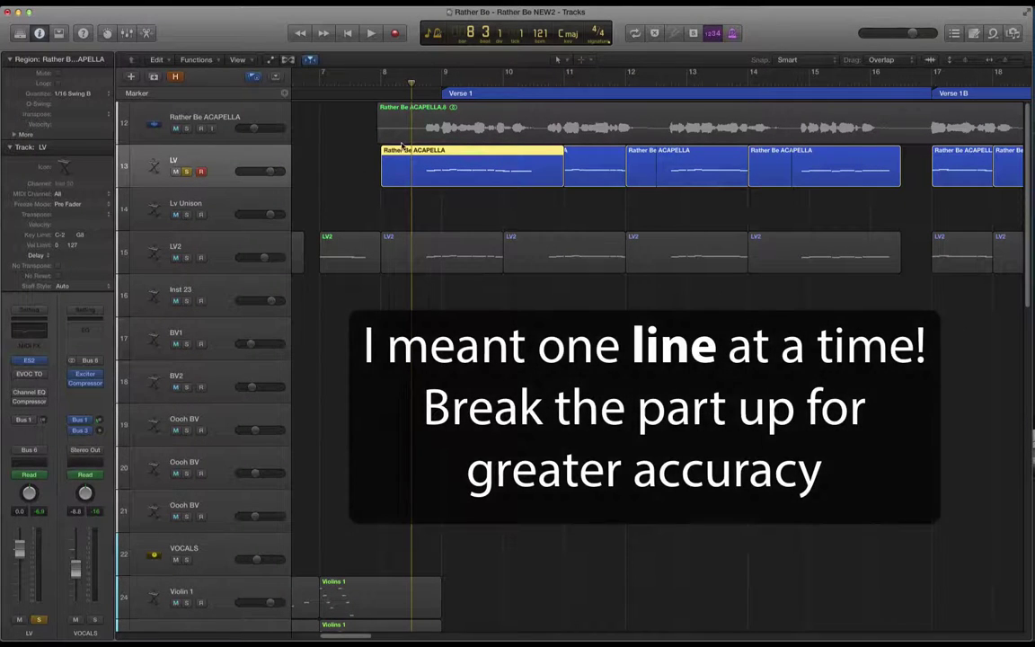
left_click(587, 173)
left_click(669, 160)
left_click(800, 163)
scroll(791, 185, "right", 2)
scroll(791, 184, "right", 3)
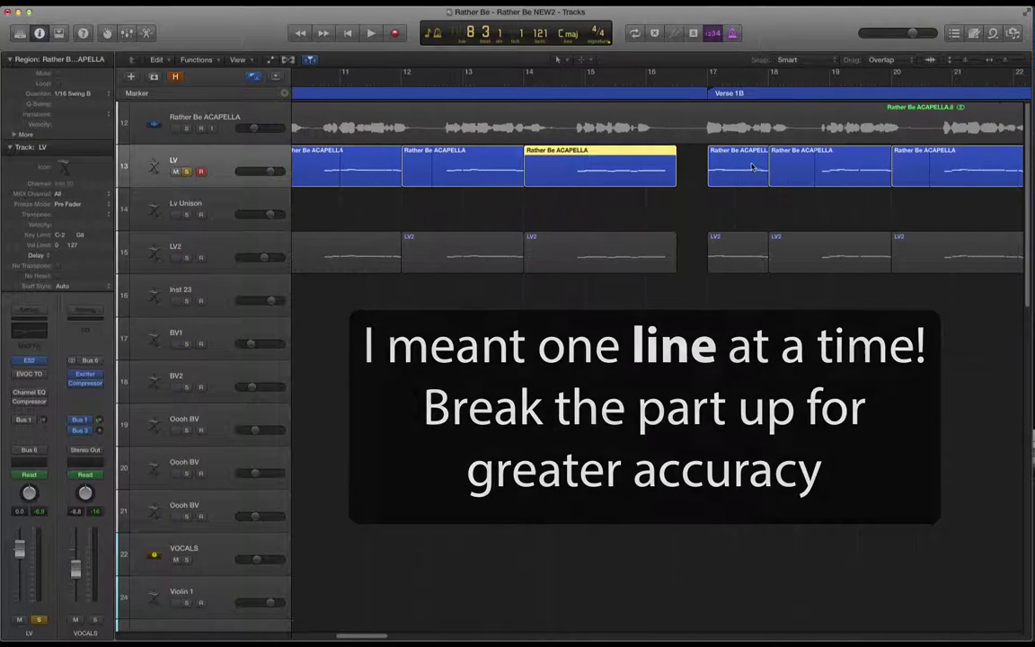
left_click(751, 167)
left_click(838, 167)
scroll(738, 178, "left", 10)
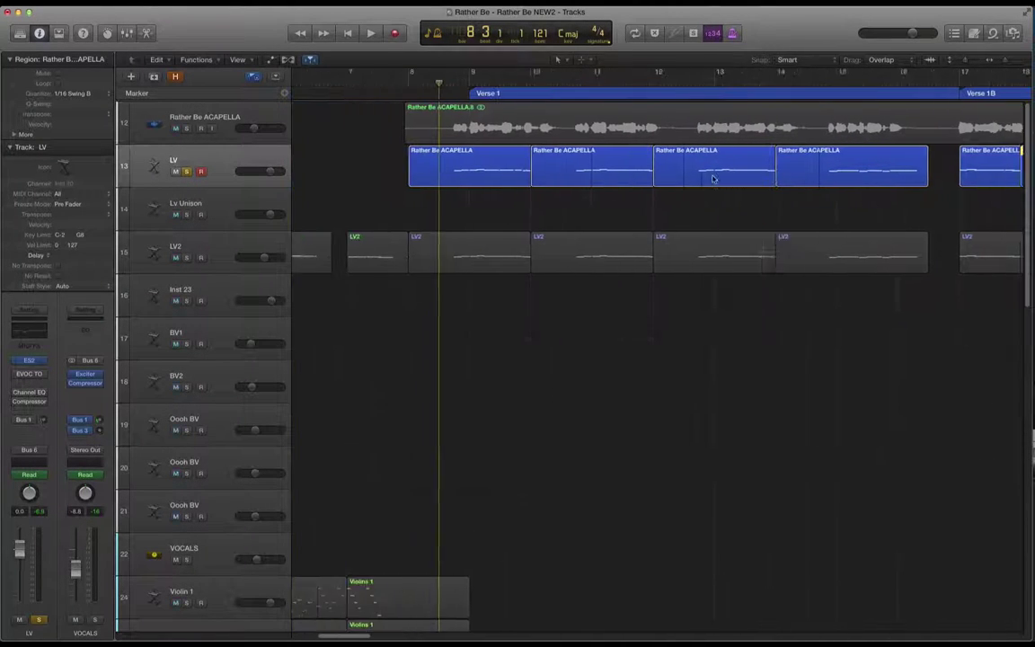
- Solo only the Rather Be ACAPELLA track, enlarge the track height and play a moment from bar 8, beat 3
left_click(240, 117)
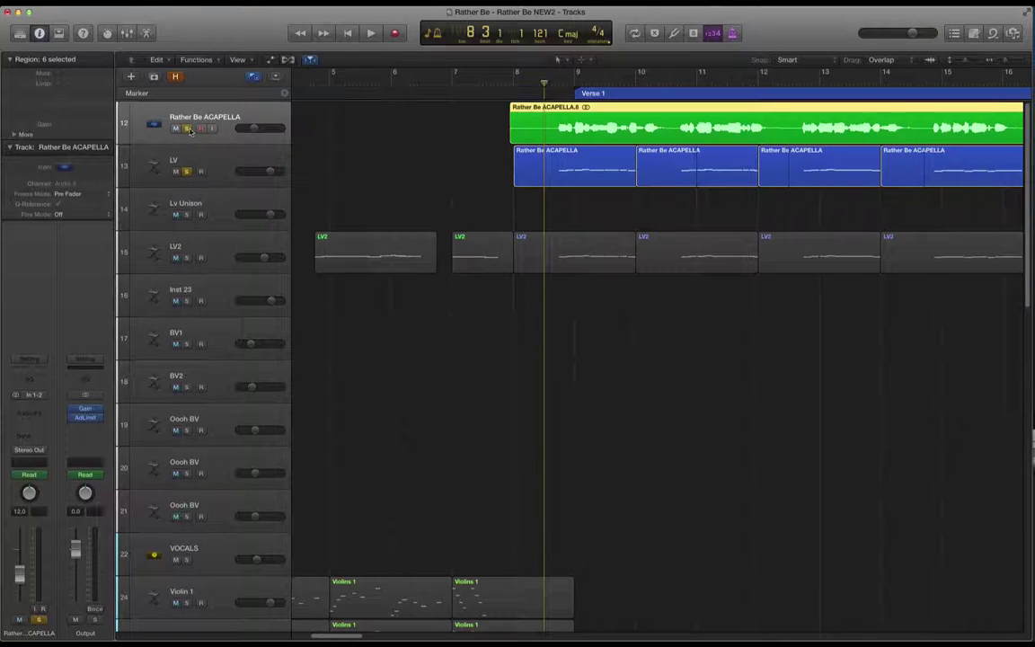
left_click(457, 141)
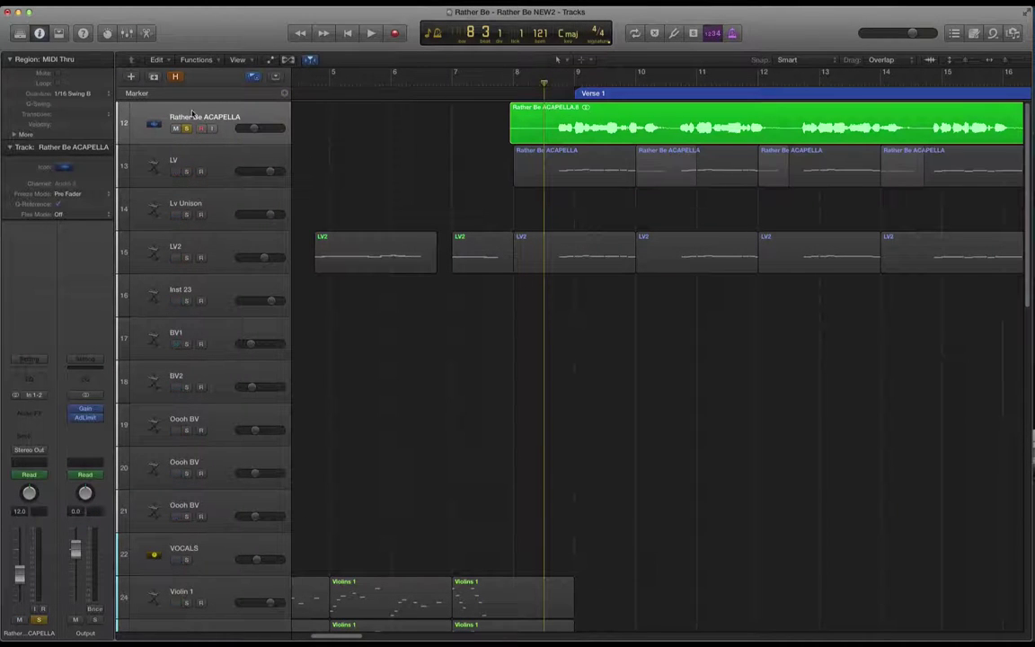
left_click(968, 60)
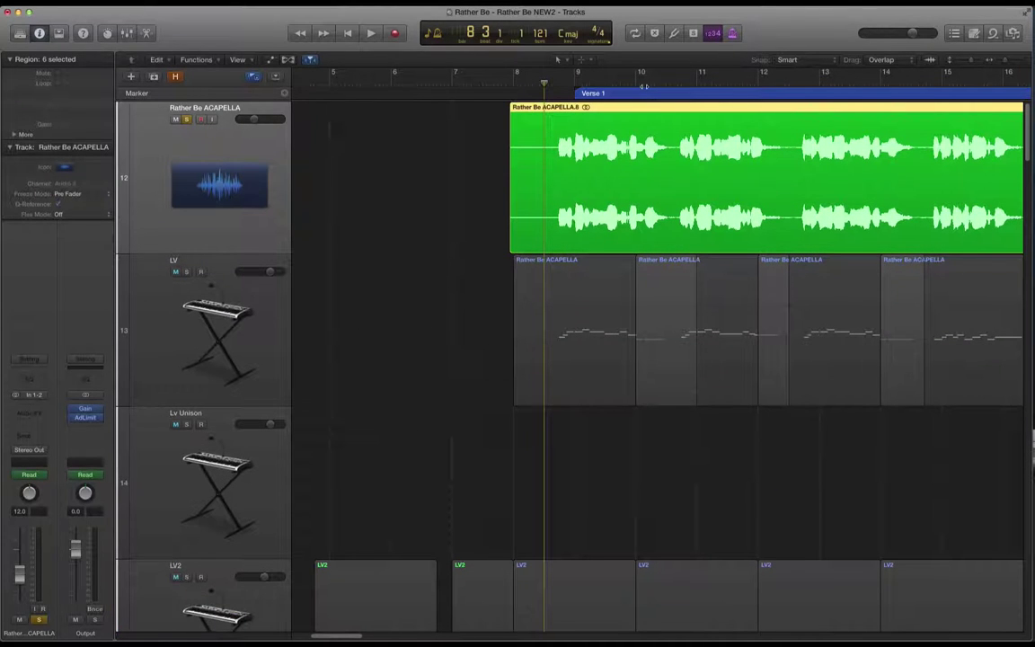
key("space")
key("space")
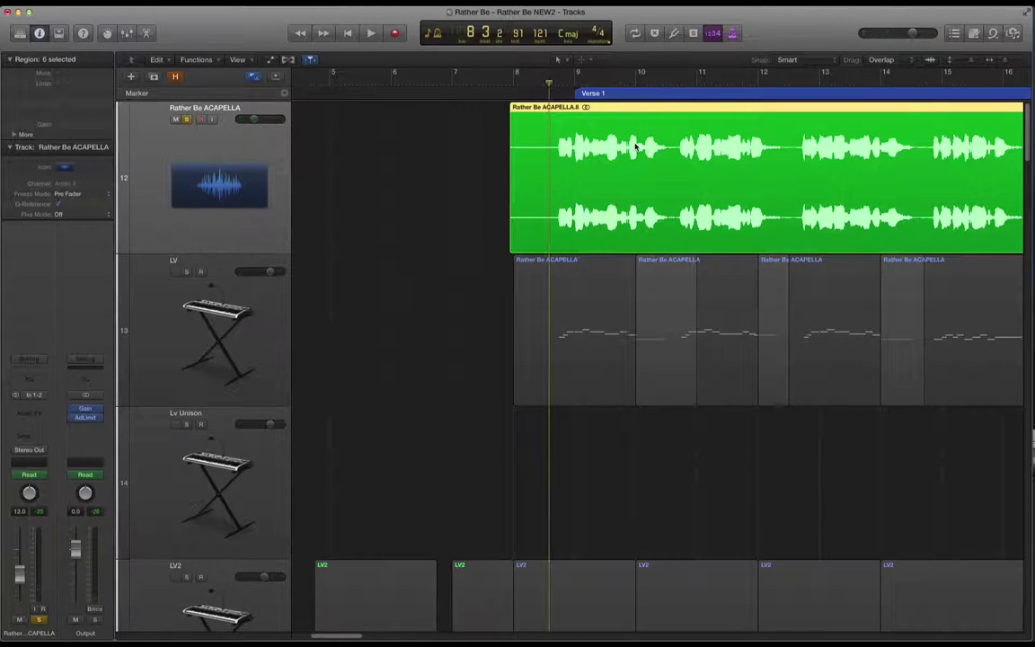
- Select the Rather Be ACAPELLA.8 region and scrub the playhead through its first vocal line to bar 9, beat 3
key("super+Right")
key("super+Right")
key("super+Right")
key("super+Right")
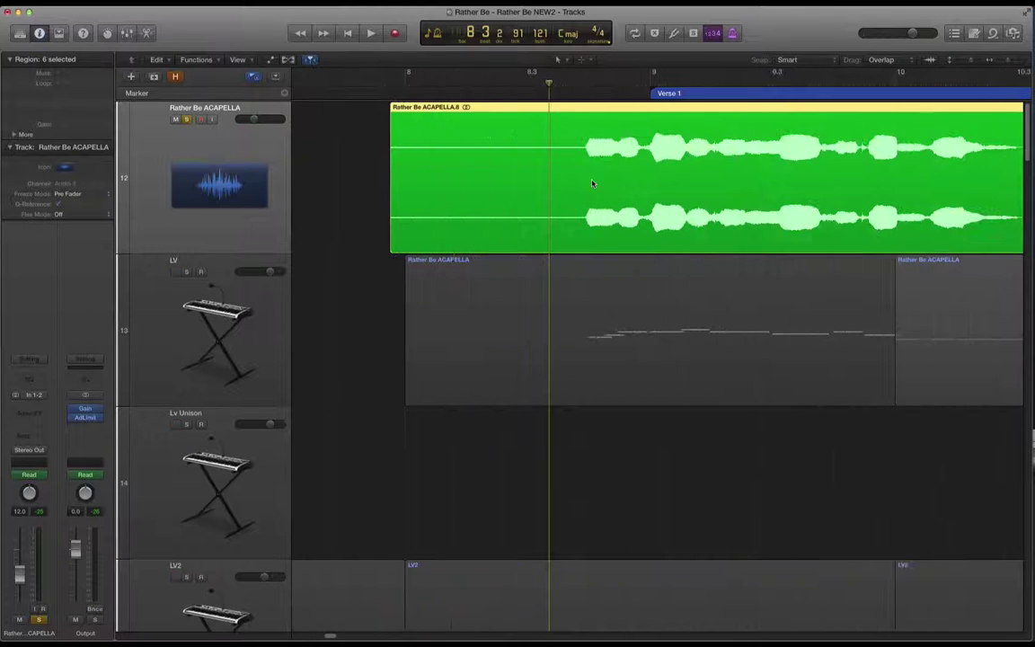
scroll(600, 176, "right", 1)
left_click(618, 94)
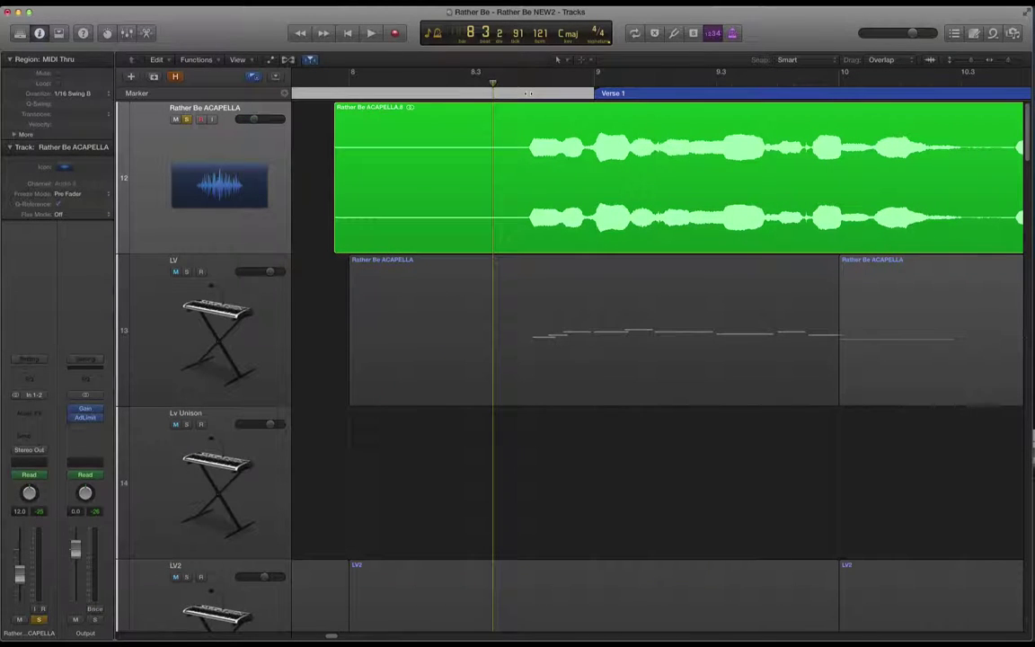
left_click(327, 143)
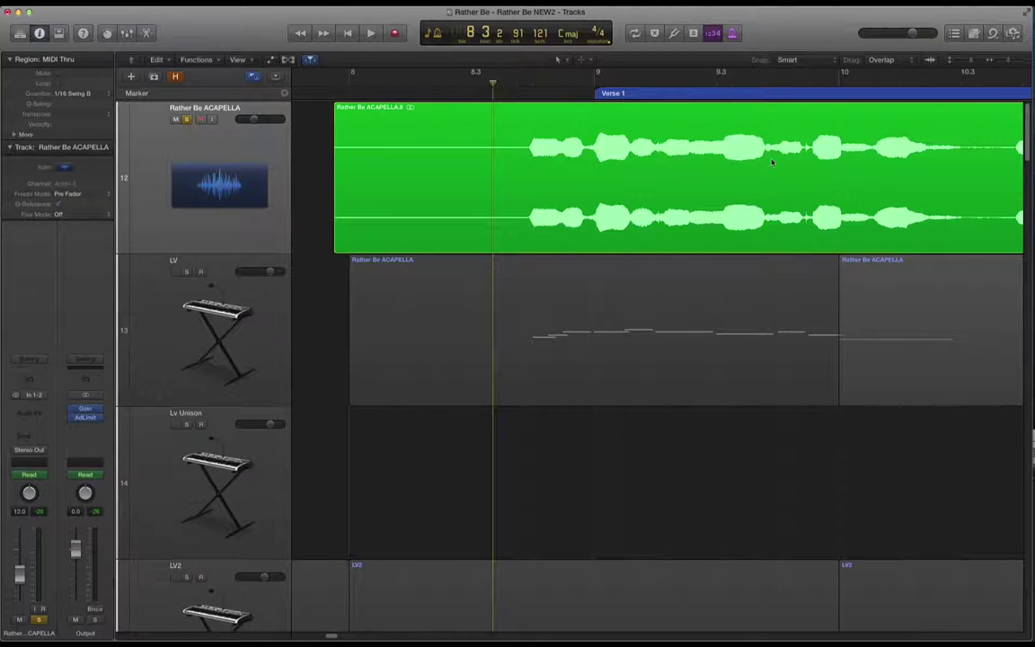
left_click(685, 168)
left_click_drag(493, 80, 722, 92)
right_click(724, 86)
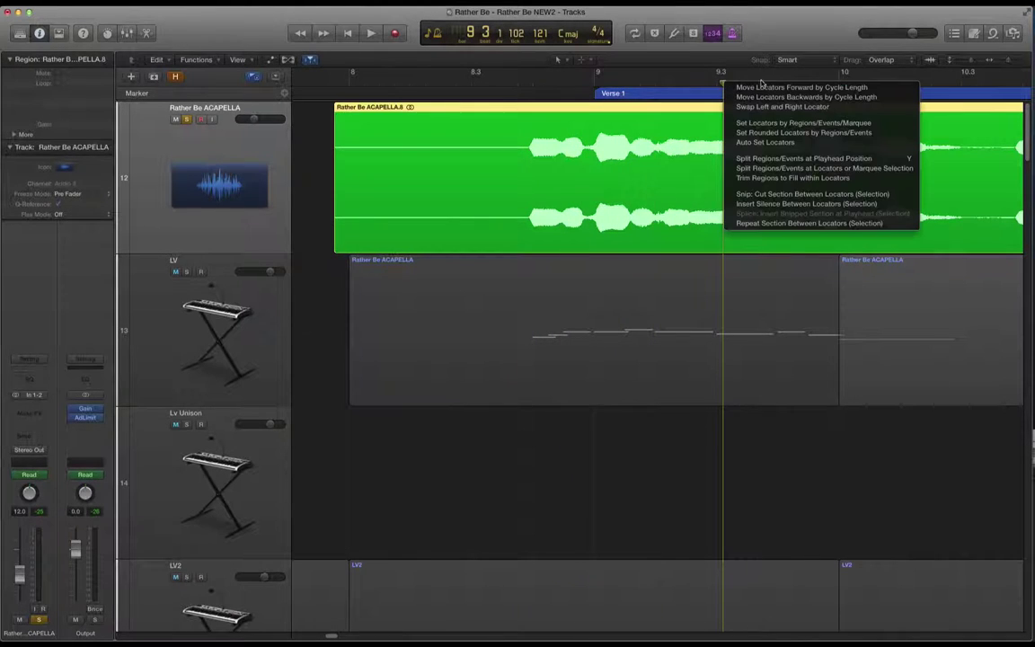
left_click(514, 196)
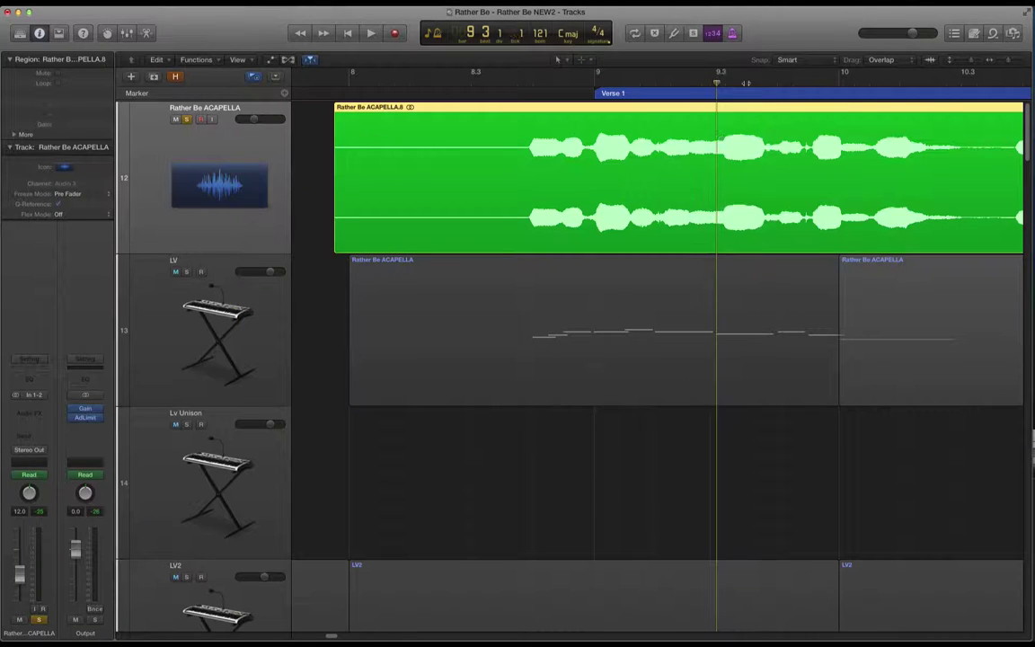
- Select the first LV region and move the playhead to bar 10, beat 3, at the end of the first vocal line
left_click_drag(724, 86, 873, 93)
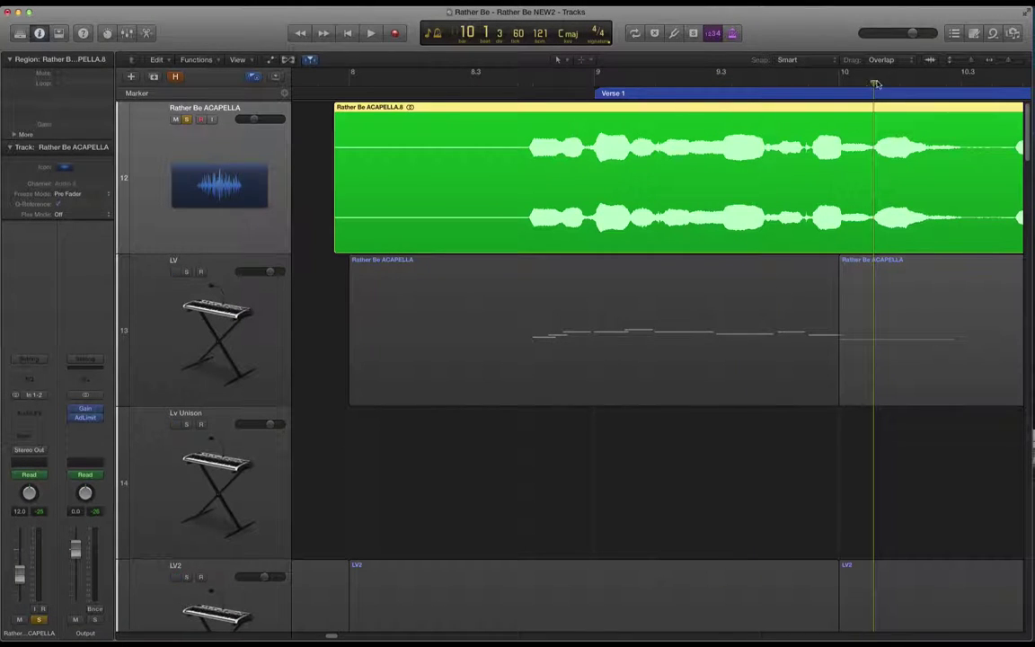
left_click(613, 285)
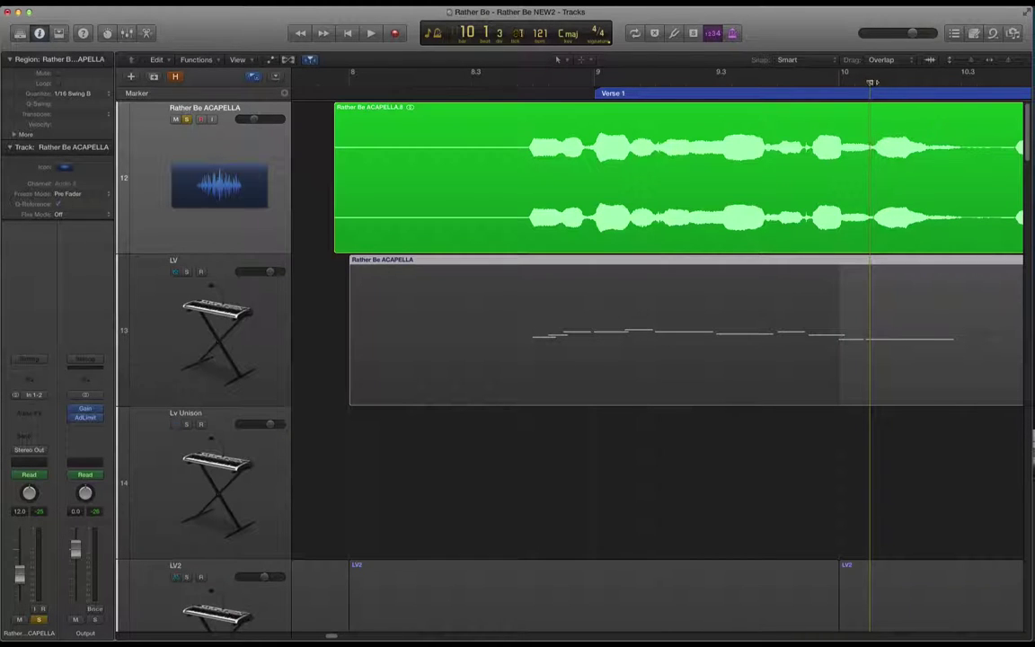
left_click_drag(874, 90, 961, 90)
scroll(591, 330, "right", 2)
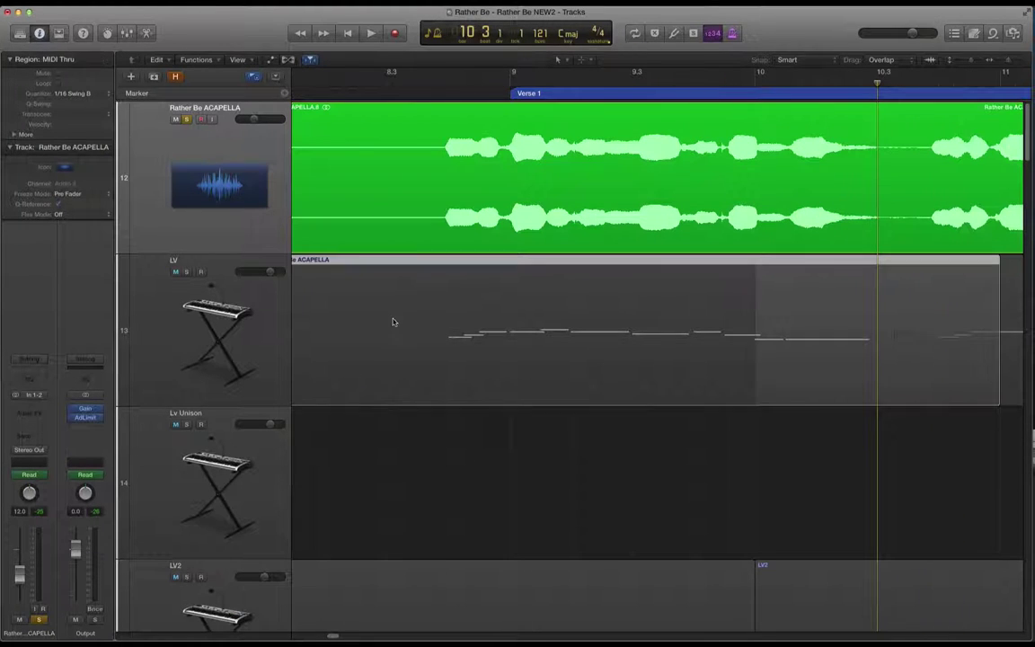
- Open the first LV region in the Piano Roll and inspect its notes up to the long final one
double_click(379, 264)
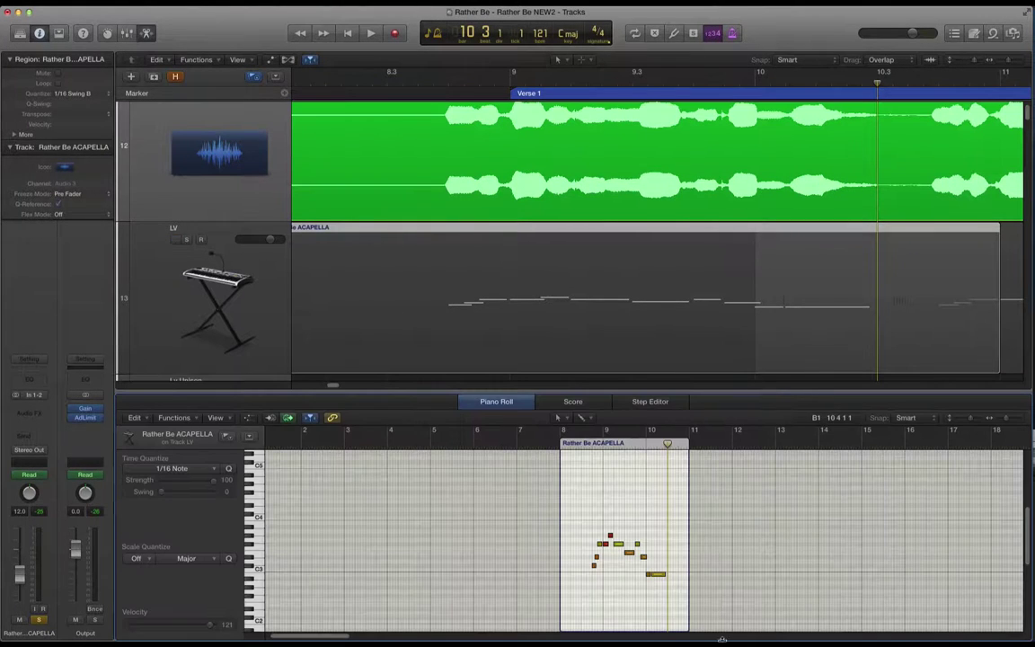
key("super+Right")
key("super+Right")
key("super+Right")
key("super+Right")
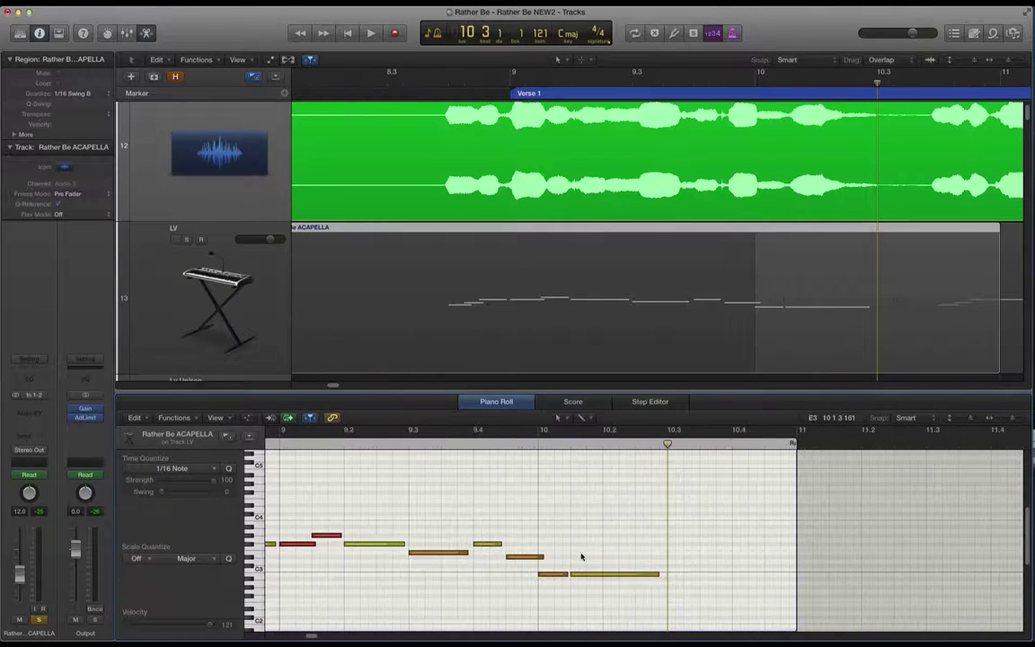
left_click(595, 573)
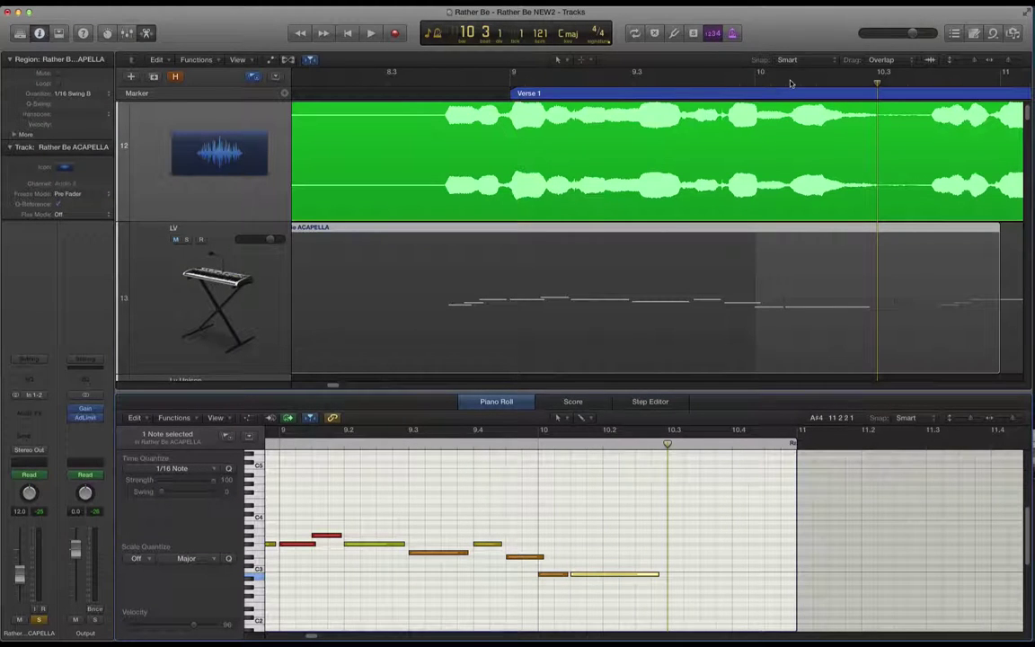
left_click(470, 511)
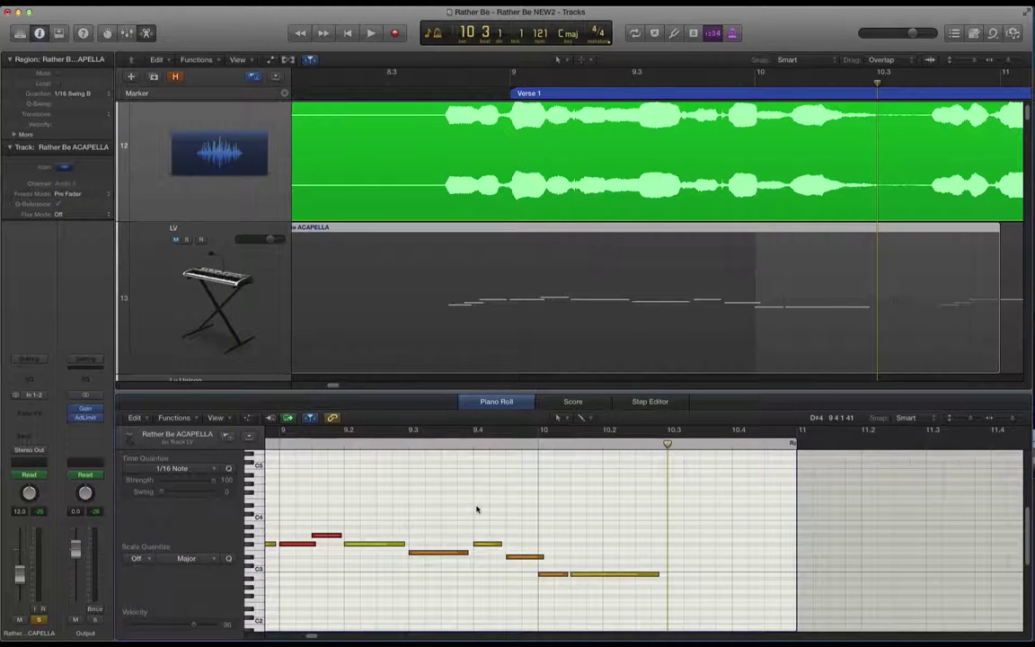
- Display all LV track regions together in the Piano Roll and review the transcribed notes through Verse 1 into Verse 1B
key("super+Left")
key("super+Left")
key("super+Left")
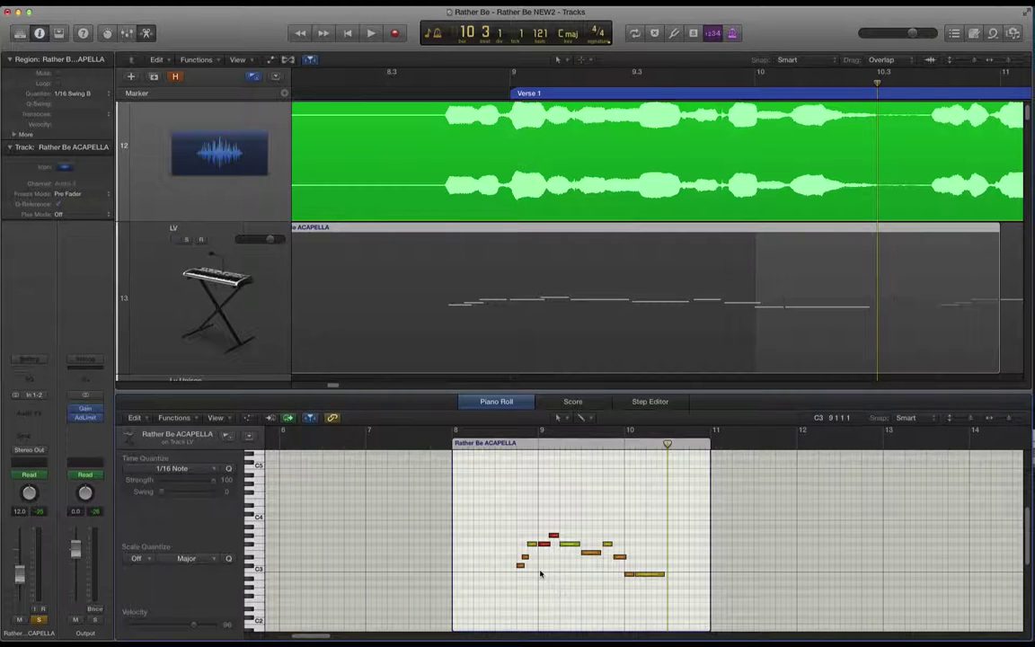
left_click(152, 265)
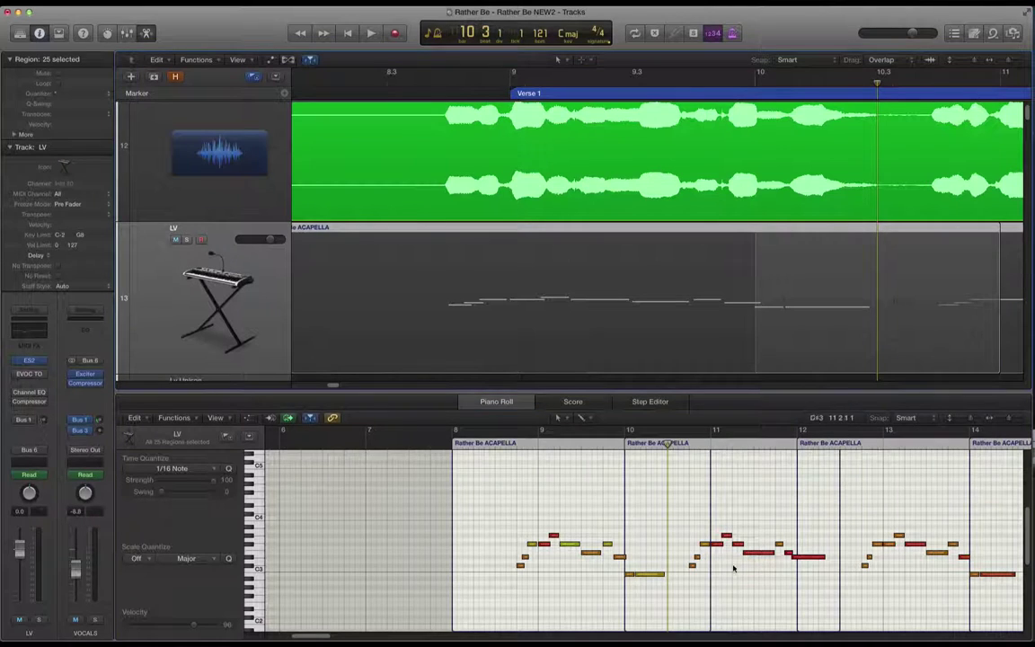
scroll(731, 564, "right", 5)
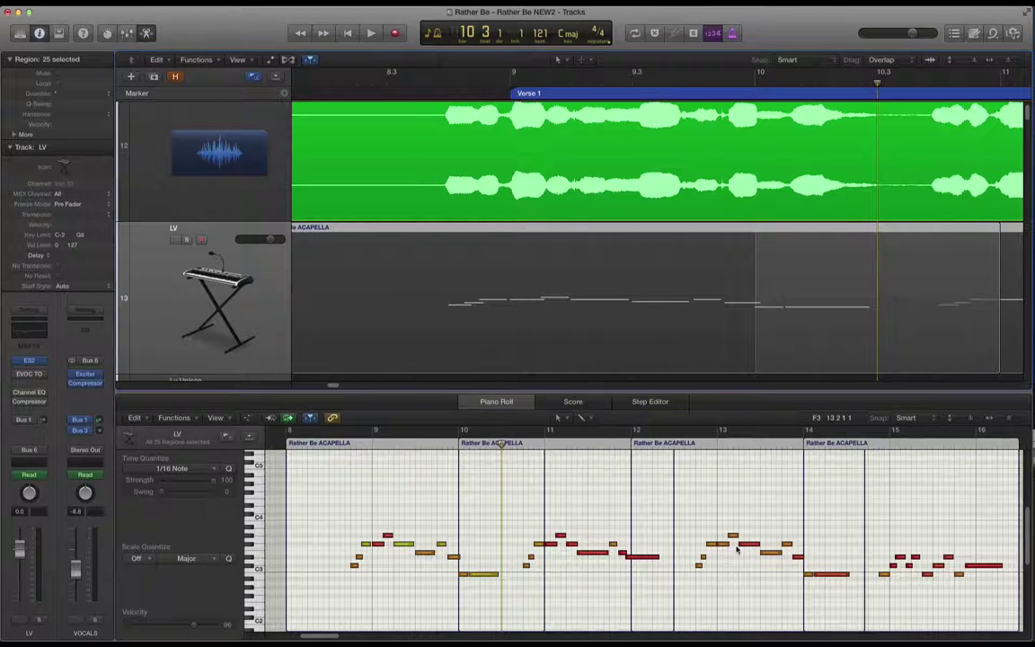
scroll(737, 552, "right", 8)
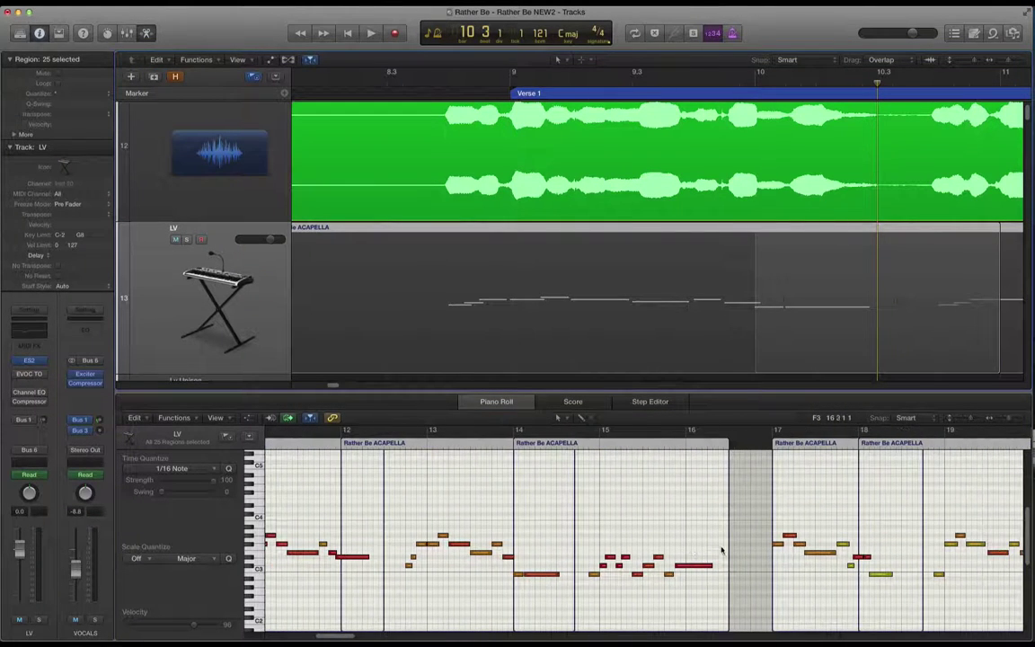
scroll(709, 549, "right", 3)
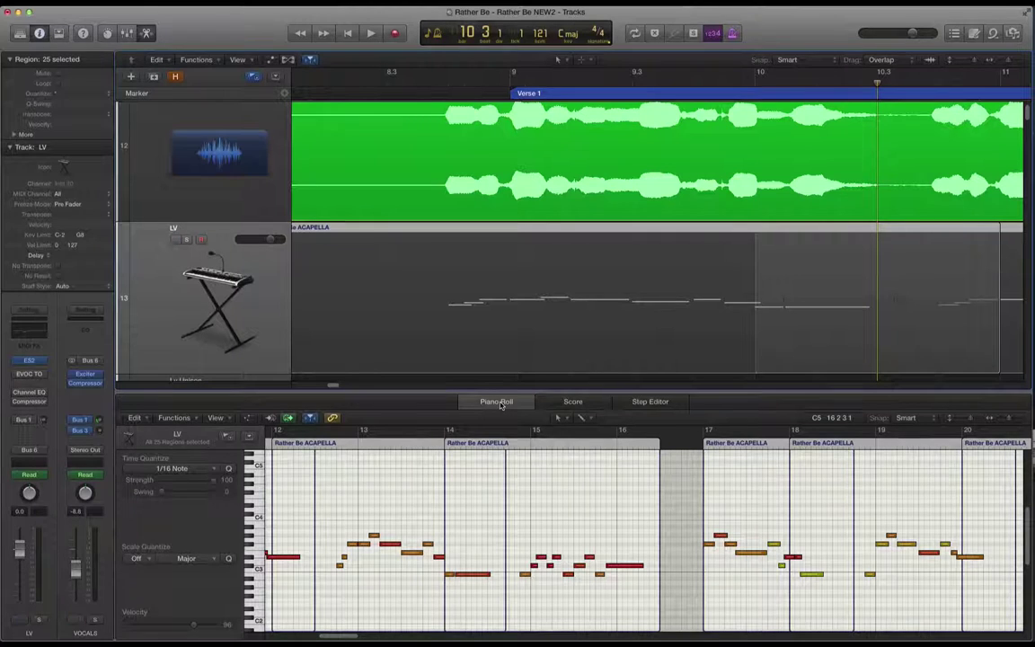
- Close the Piano Roll and clear the selection of LV regions, showing the full verse in the arrangement
left_click(499, 402)
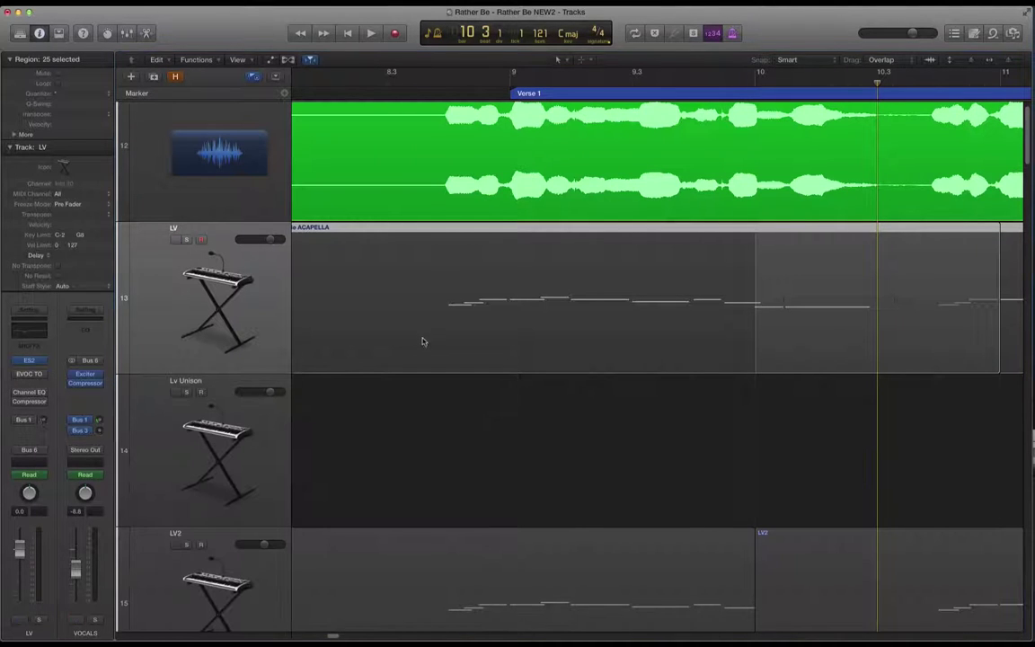
left_click(483, 395)
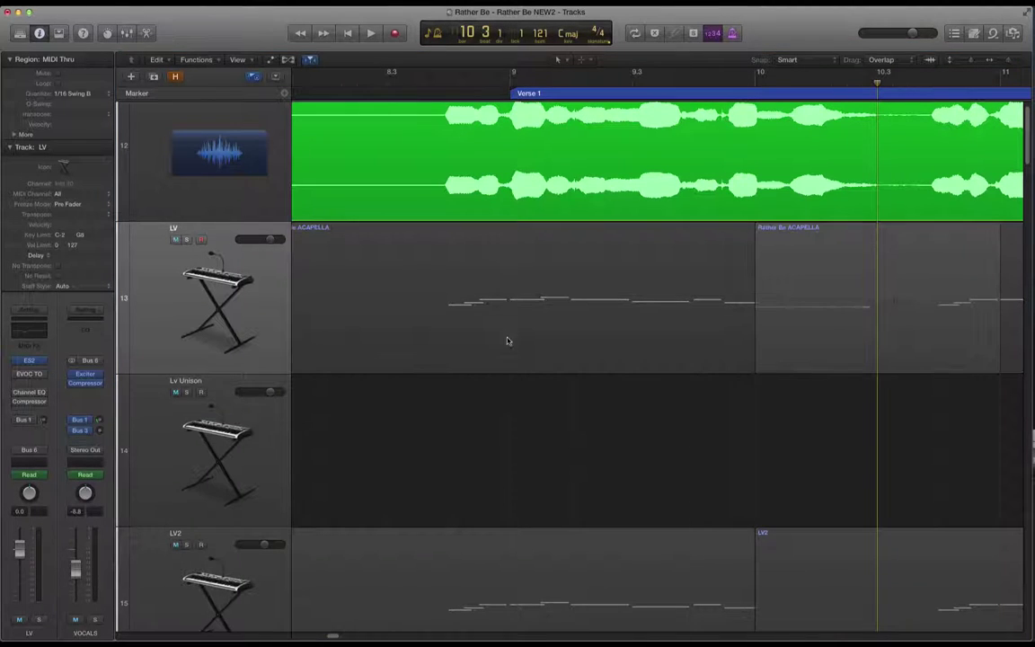
key("z")
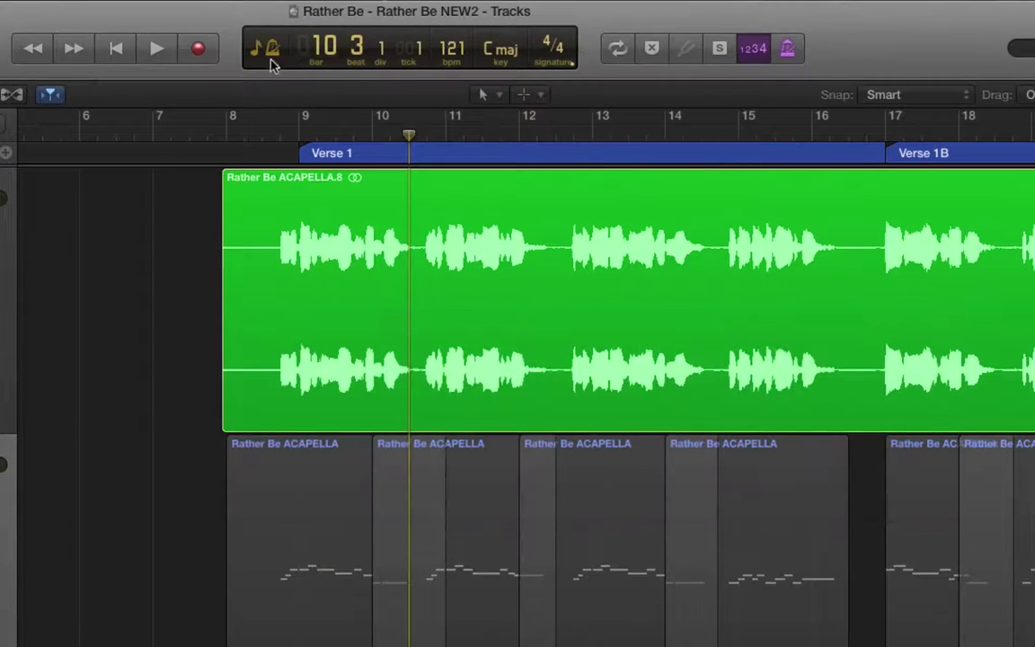
- Switch the control bar display to Custom and add the Varispeed readout to it
left_click(436, 36)
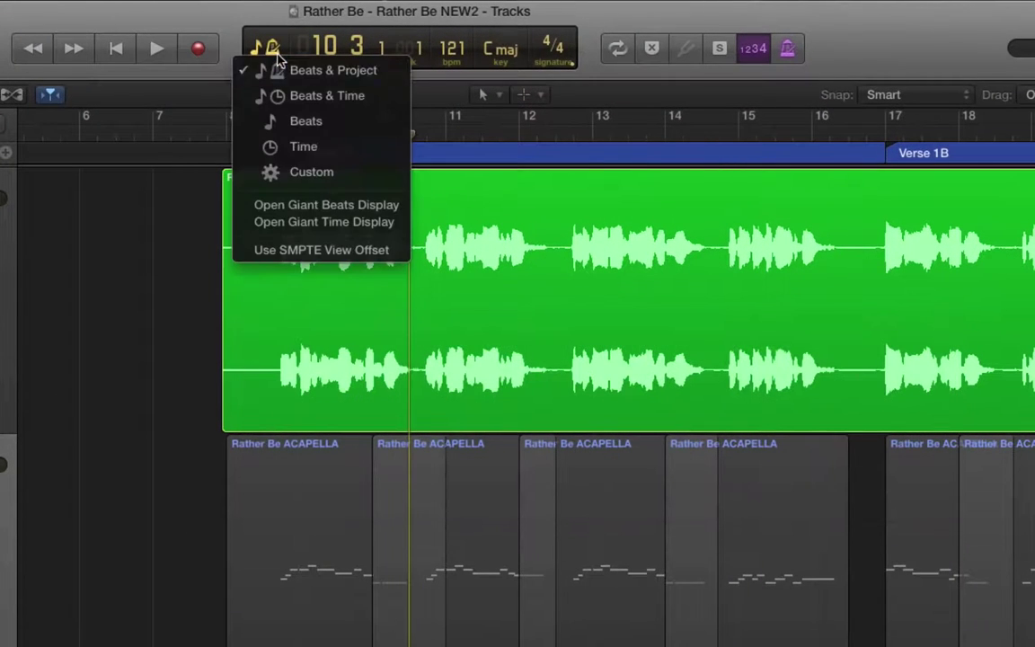
left_click(280, 172)
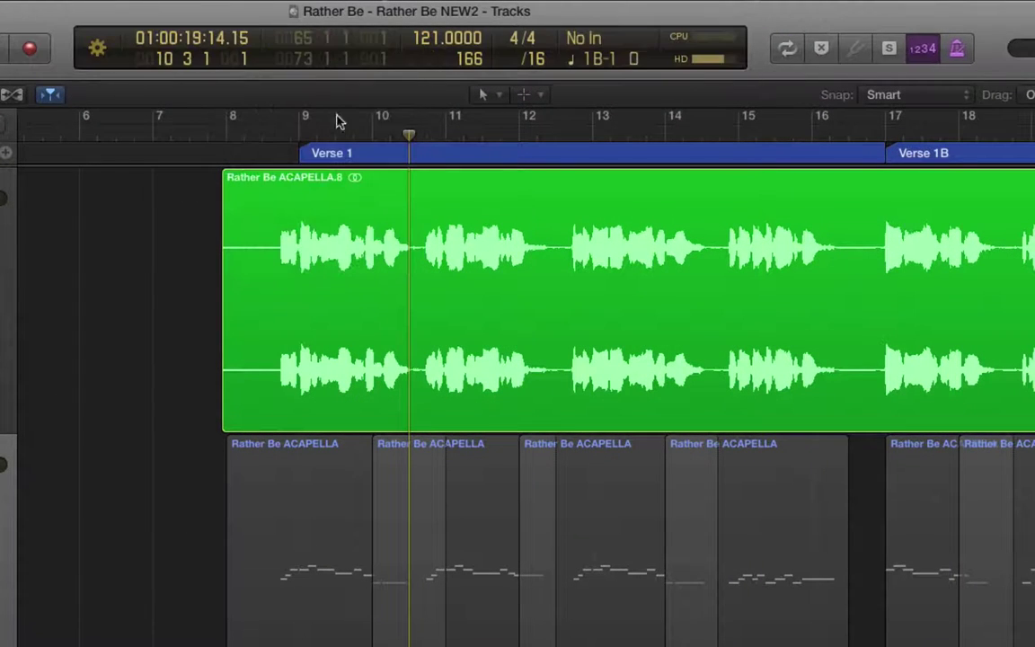
right_click(759, 49)
left_click(850, 51)
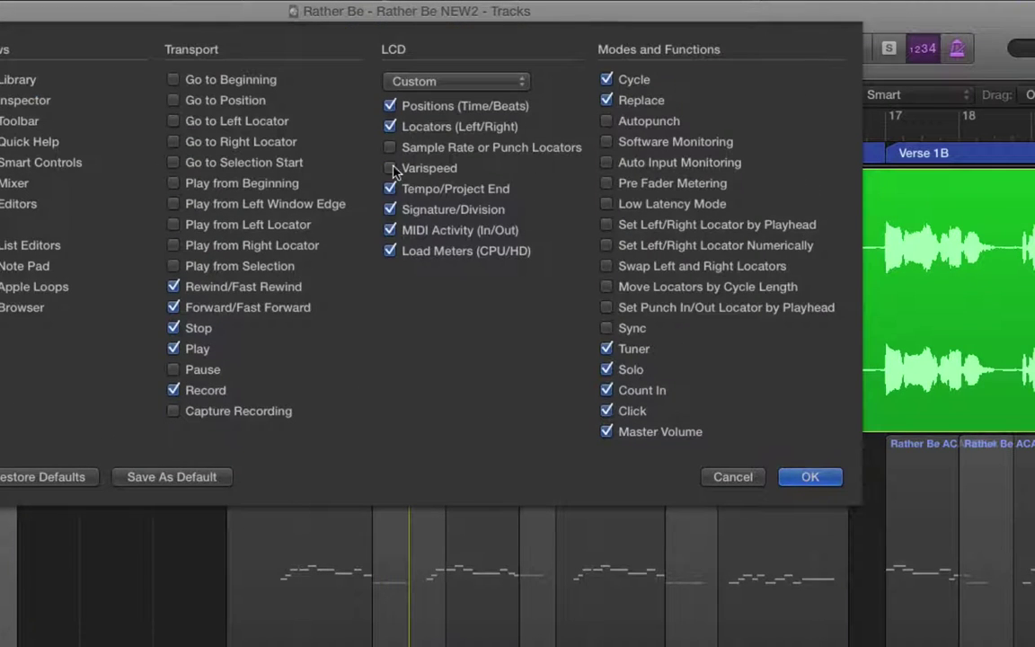
left_click(391, 168)
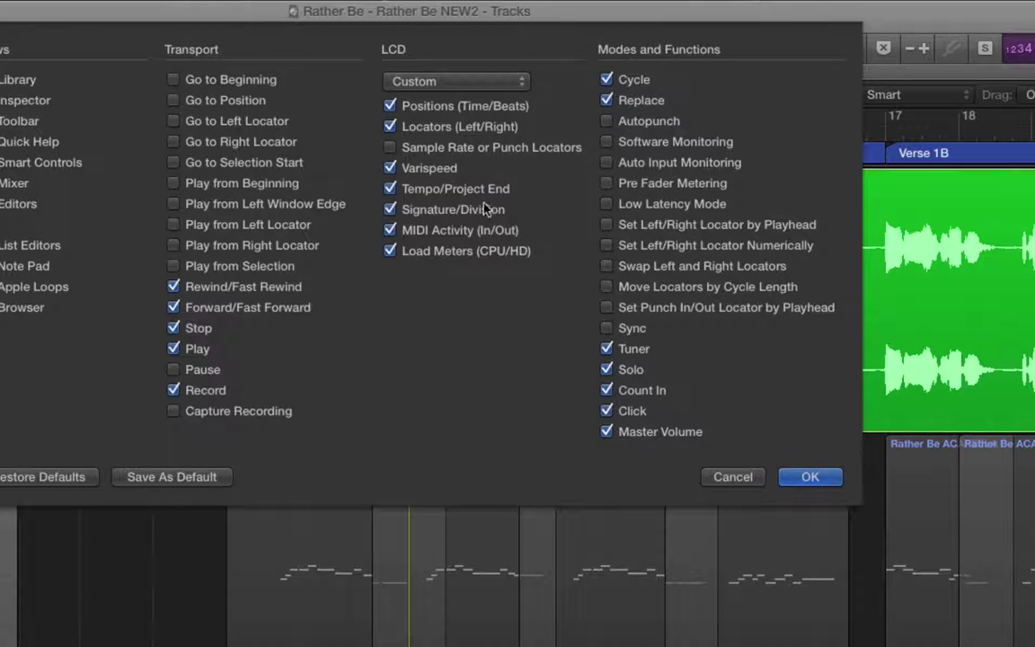
left_click(811, 477)
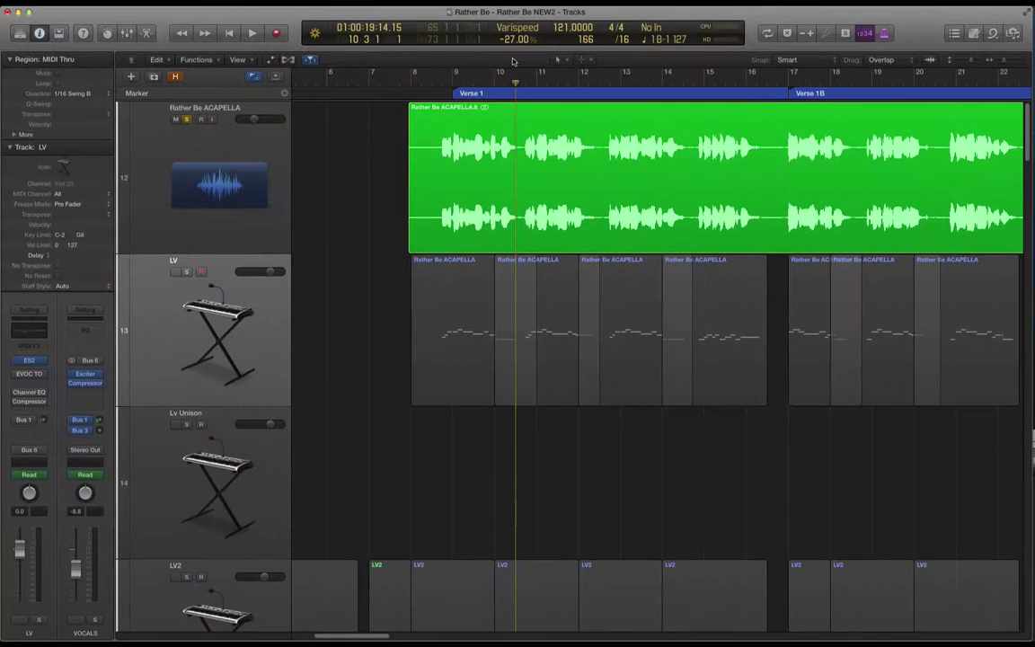
- Select the Rather Be ACAPELLA track and slow playback with a Varispeed of -25%
left_click(174, 137)
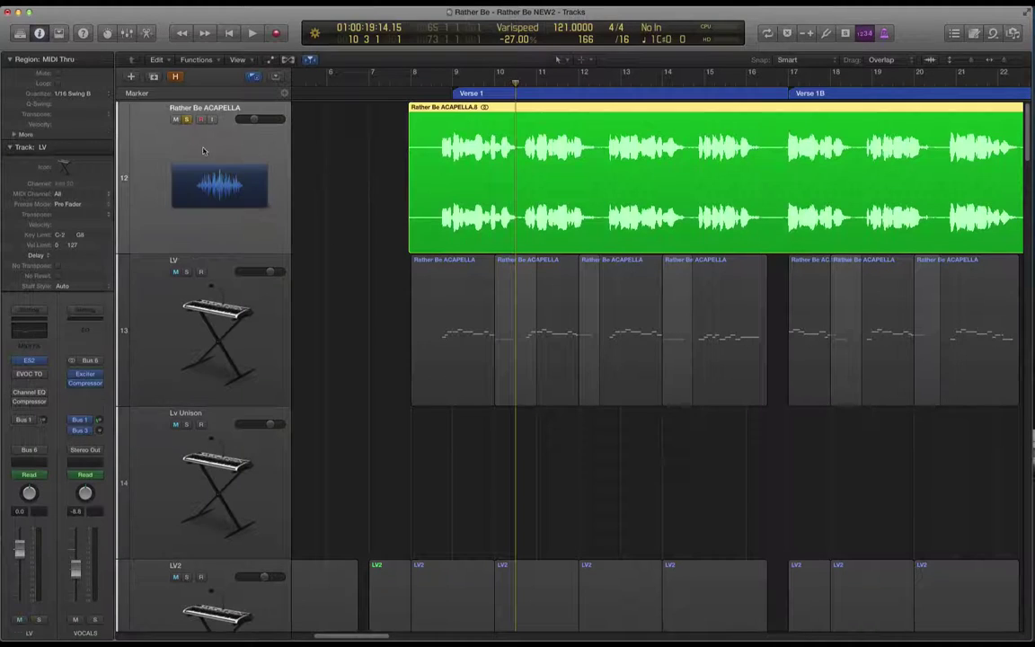
left_click(307, 167)
left_click(196, 134)
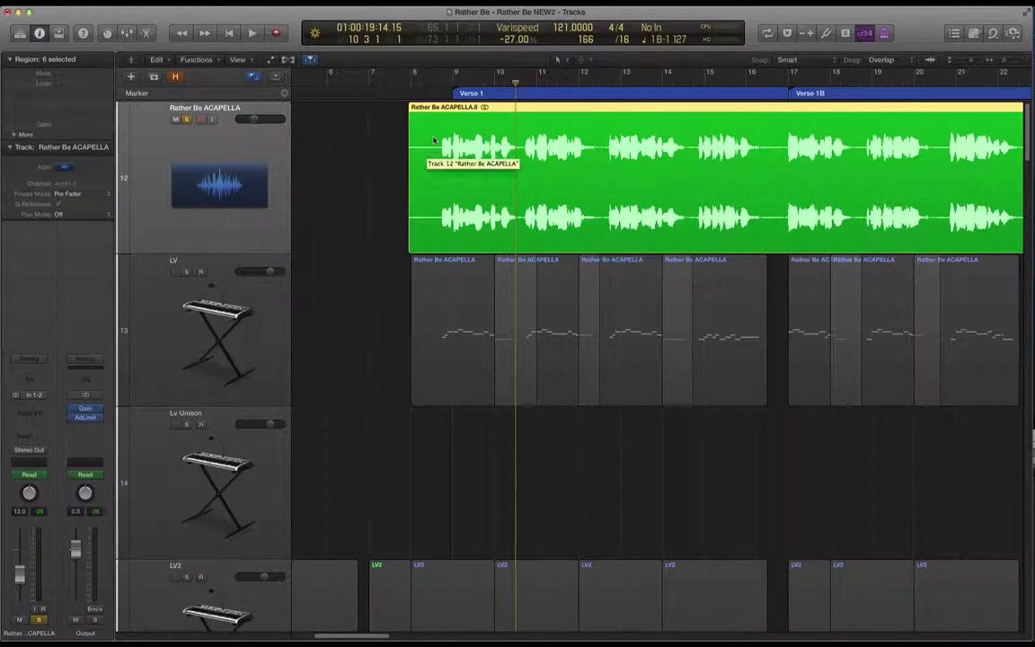
left_click_drag(513, 40, 513, 34)
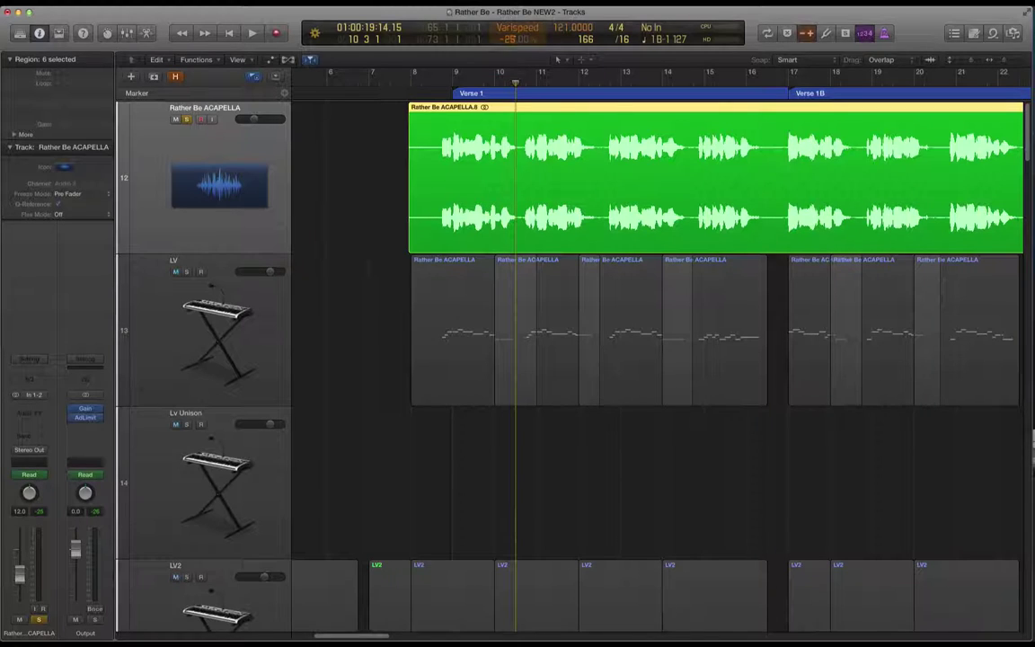
- Select the first acapella region and play the slowed vocal from shortly after bar 8 into the start of Verse 1
left_click(428, 135)
left_click(432, 83)
key("space")
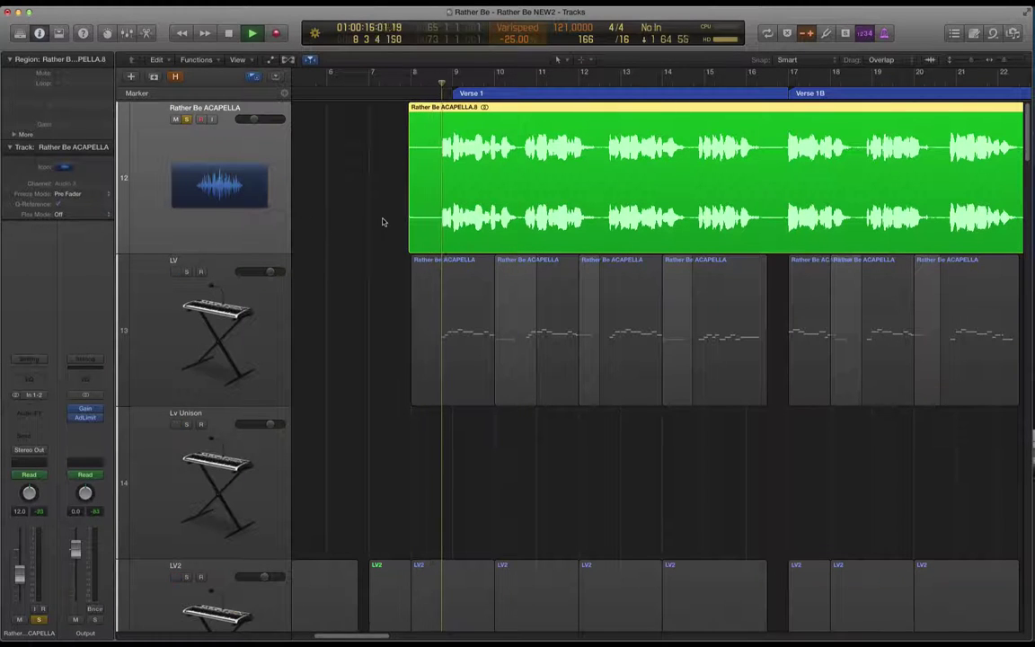
key("space")
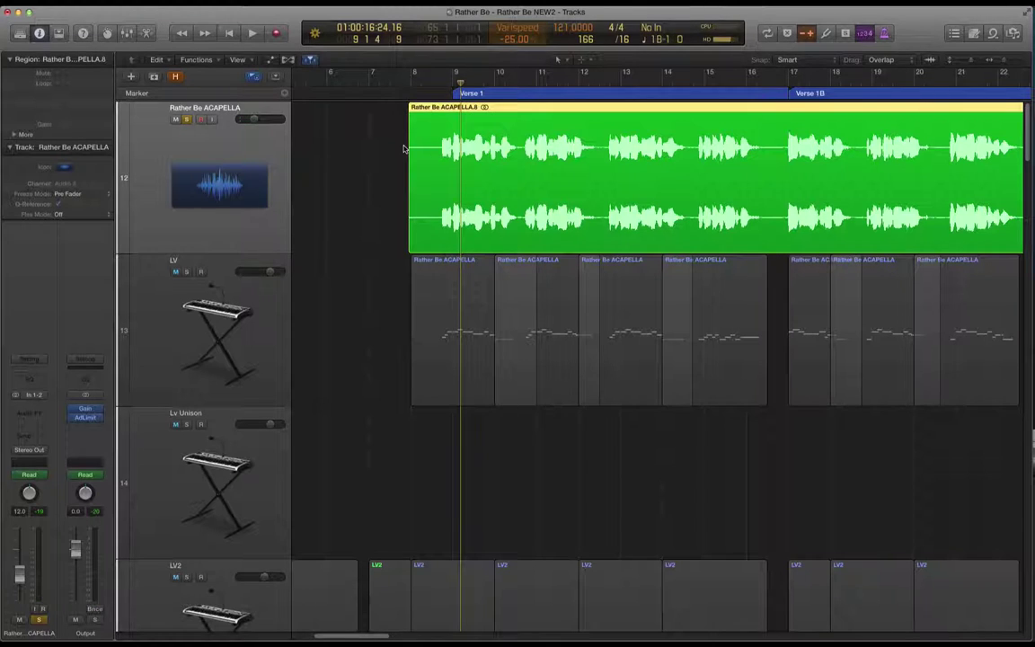
- Play the first vocal line at close range from bar 8, beat 3, with the LV track soloed alongside the acapella
key("super+Right")
key("super+Right")
key("super+Right")
key("super+Right")
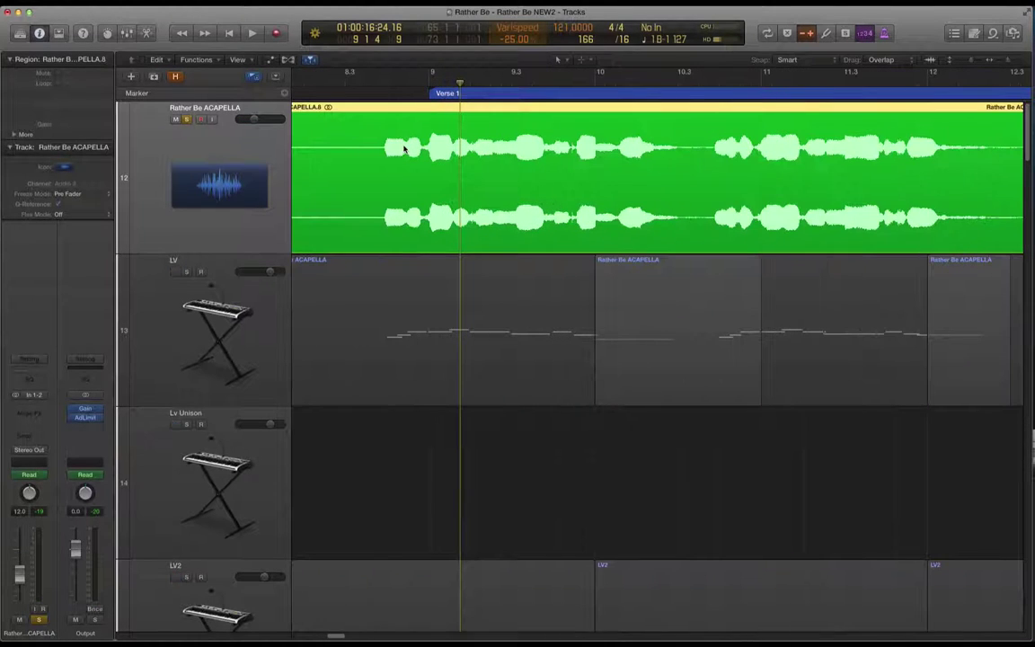
left_click_drag(369, 88, 404, 85)
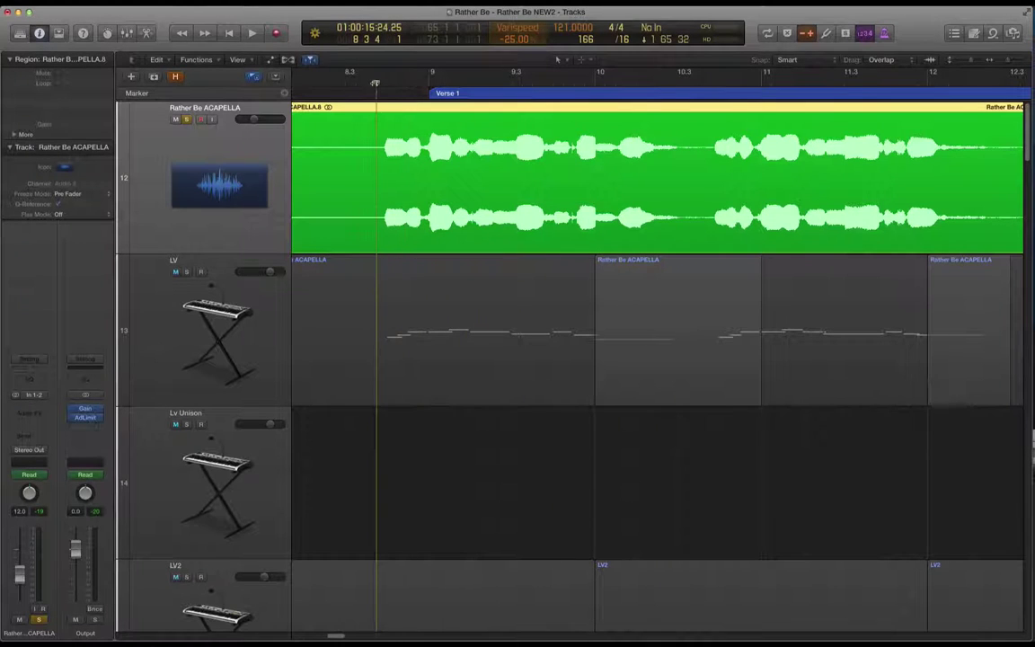
key("space")
left_click(186, 271)
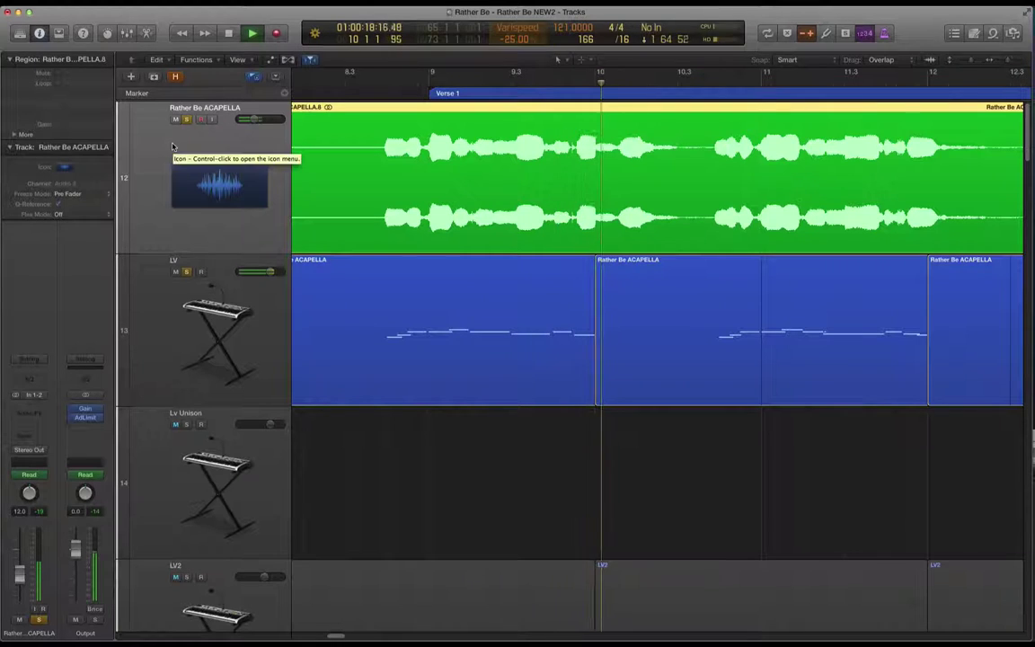
- Show the song's sections from Verse 1 to the second Hook during playback and stop in bar 12
scroll(381, 471, "down", 5)
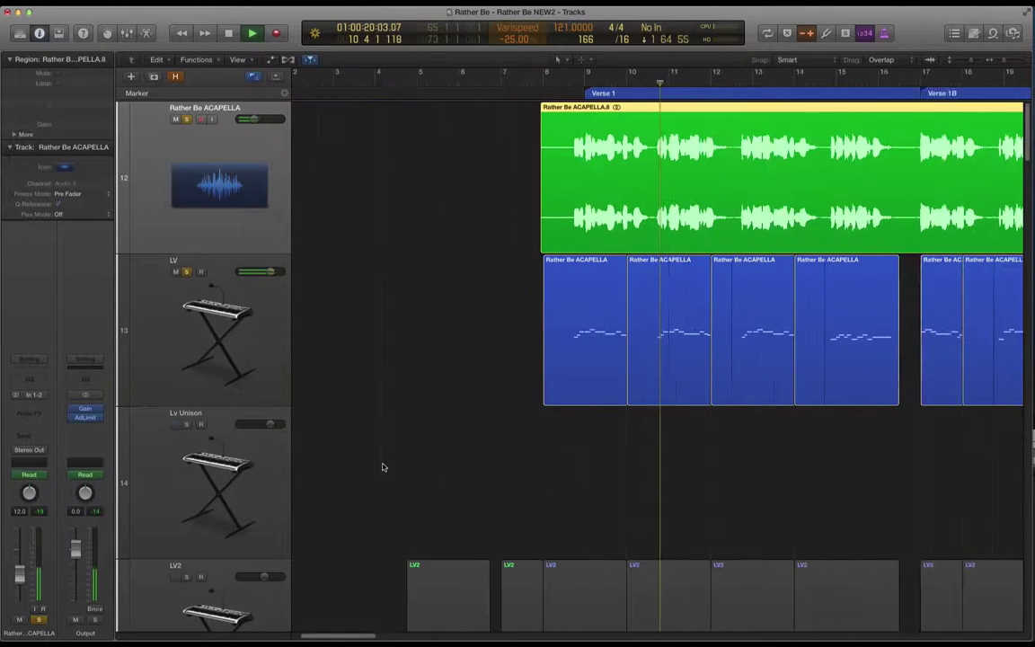
key("super+Left")
key("super+Left")
key("super+Left")
key("super+Left")
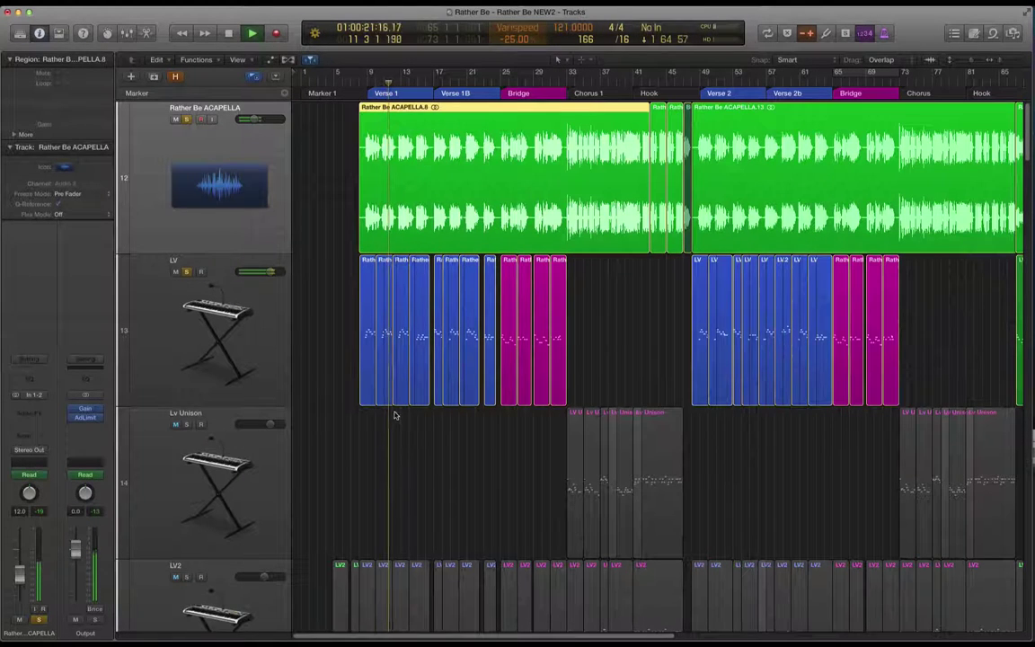
key("space")
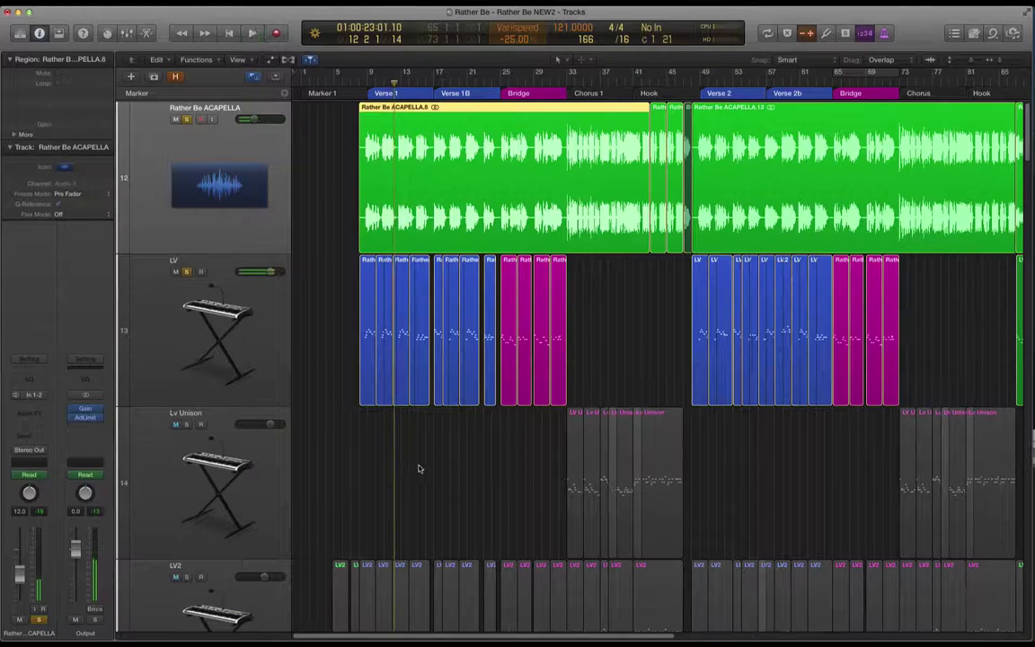
- Compare the four LV regions of the first and second Bridge, marking bars 65 to 73 with the cycle area
left_click(424, 469)
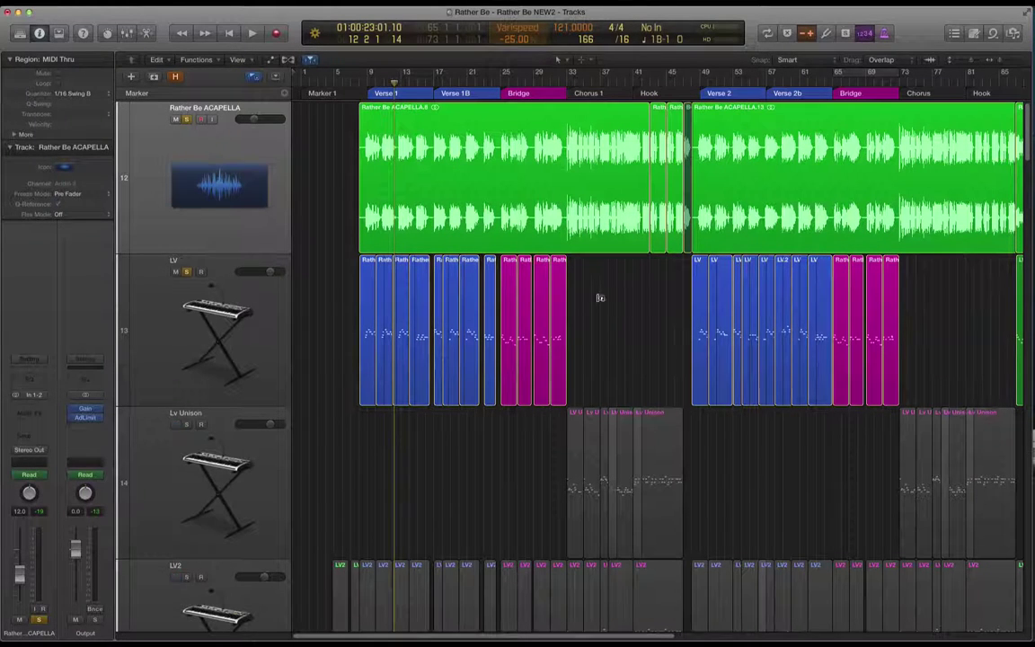
left_click_drag(610, 280, 509, 275)
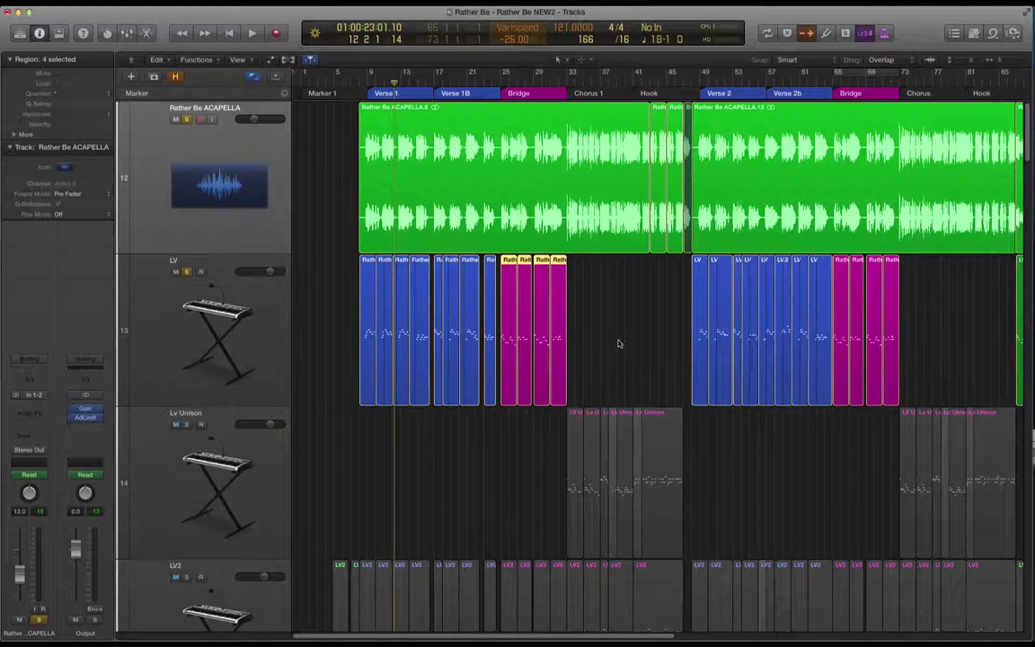
left_click_drag(954, 297, 841, 299)
left_click_drag(580, 306, 504, 305)
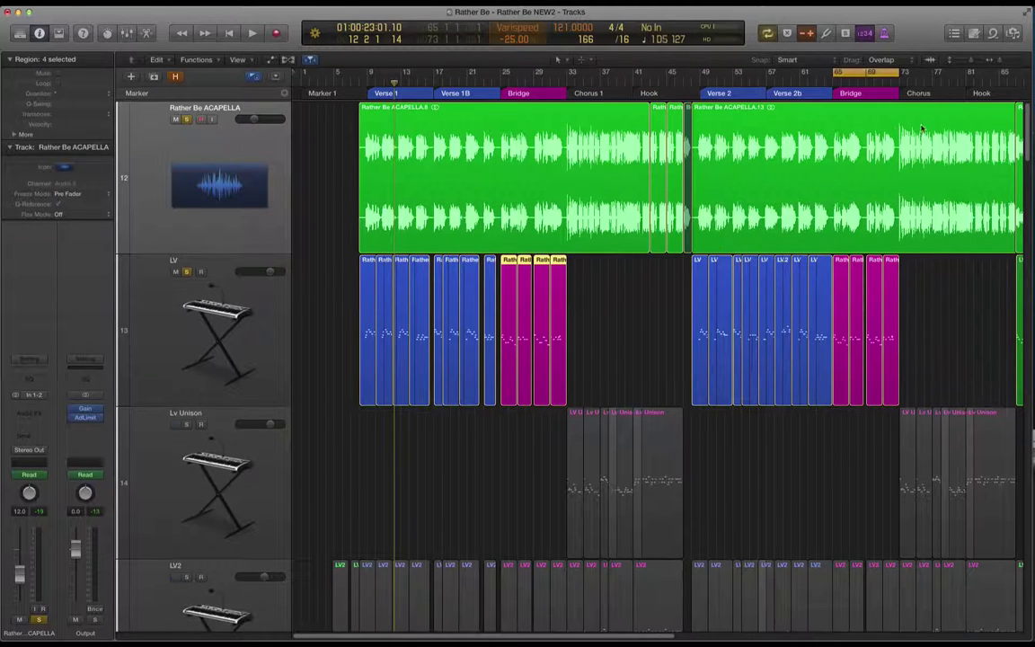
left_click_drag(833, 77, 896, 83)
left_click_drag(929, 338, 831, 285)
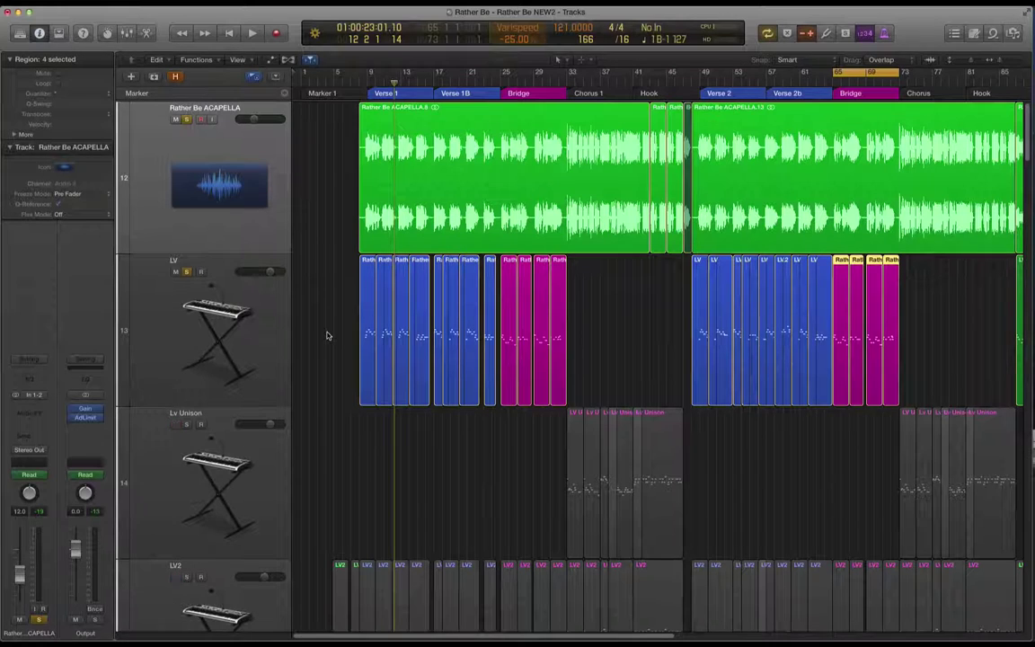
- Open the first LV region in the Piano Roll and examine its notes closely from bar 8, beat 4 to bar 10
left_click(367, 295)
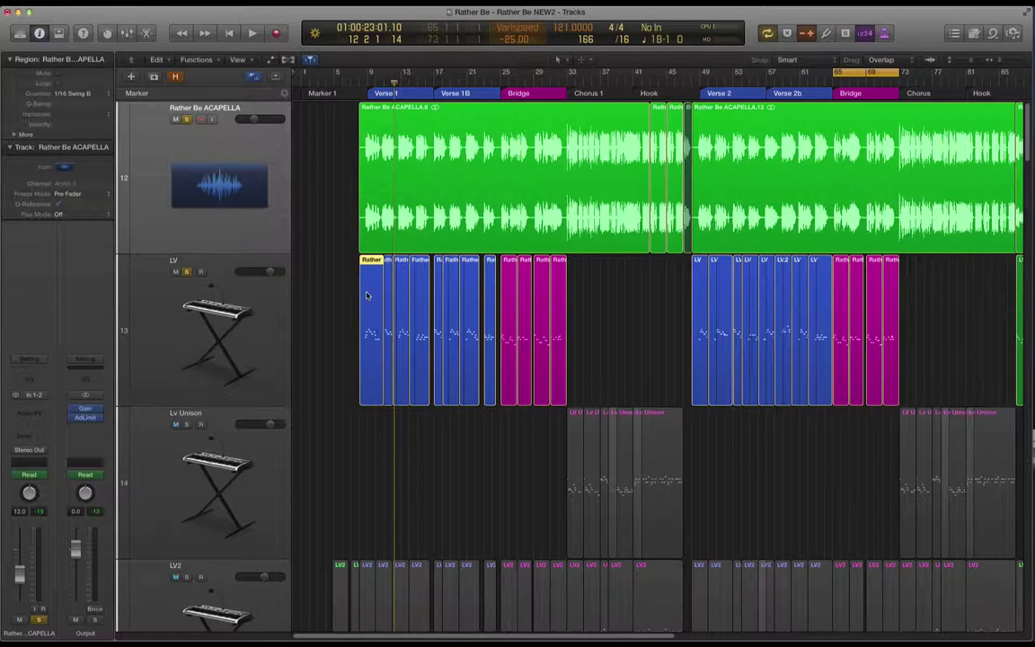
double_click(365, 297)
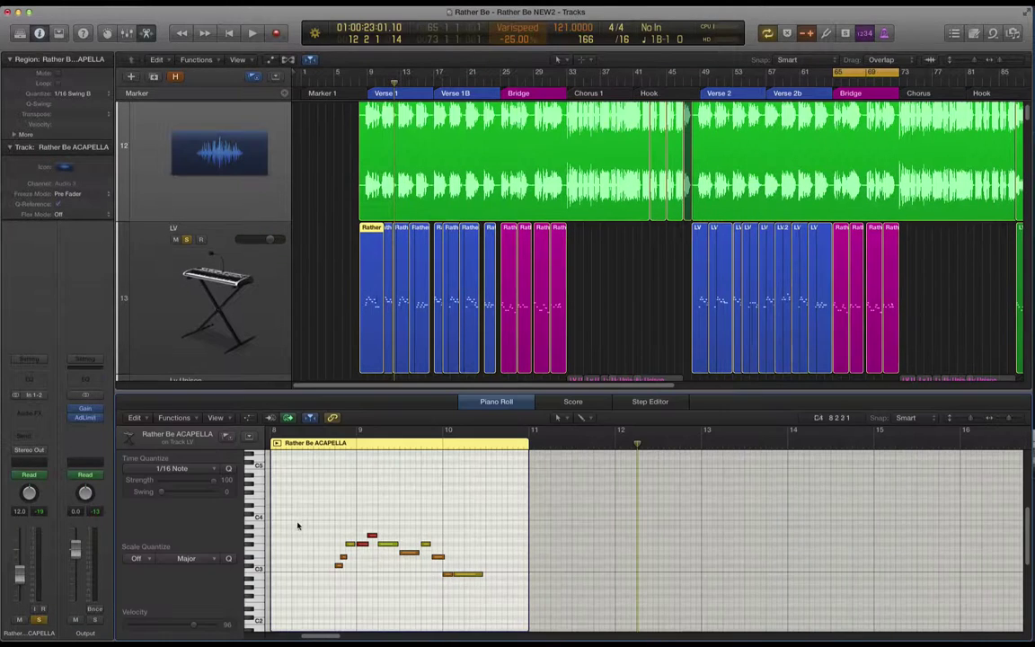
key("super+Right")
key("super+Right")
key("super+Right")
key("super+Right")
scroll(367, 547, "left", 6)
scroll(384, 544, "left", 5)
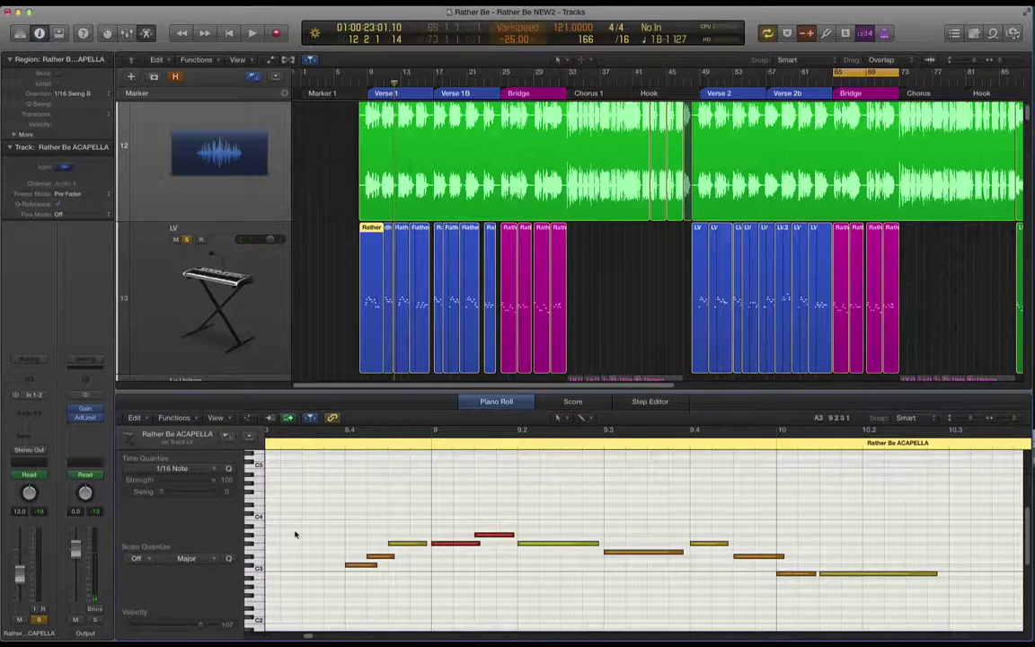
- Select the first three notes of the LV region, turn off cycle playback and set the playhead to bar 7
left_click_drag(351, 592, 391, 540)
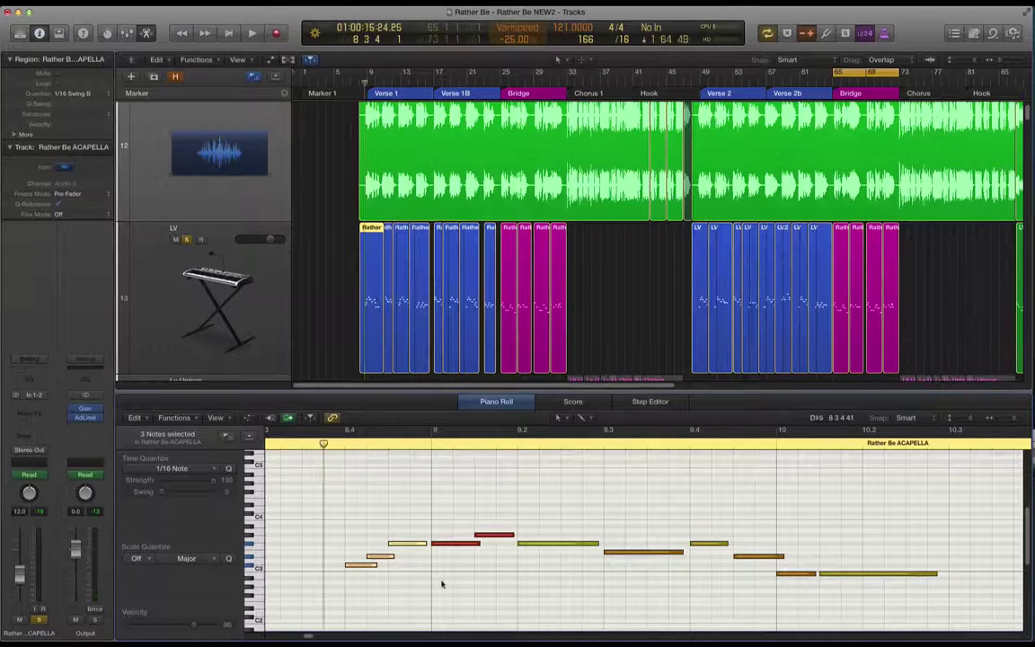
key("space")
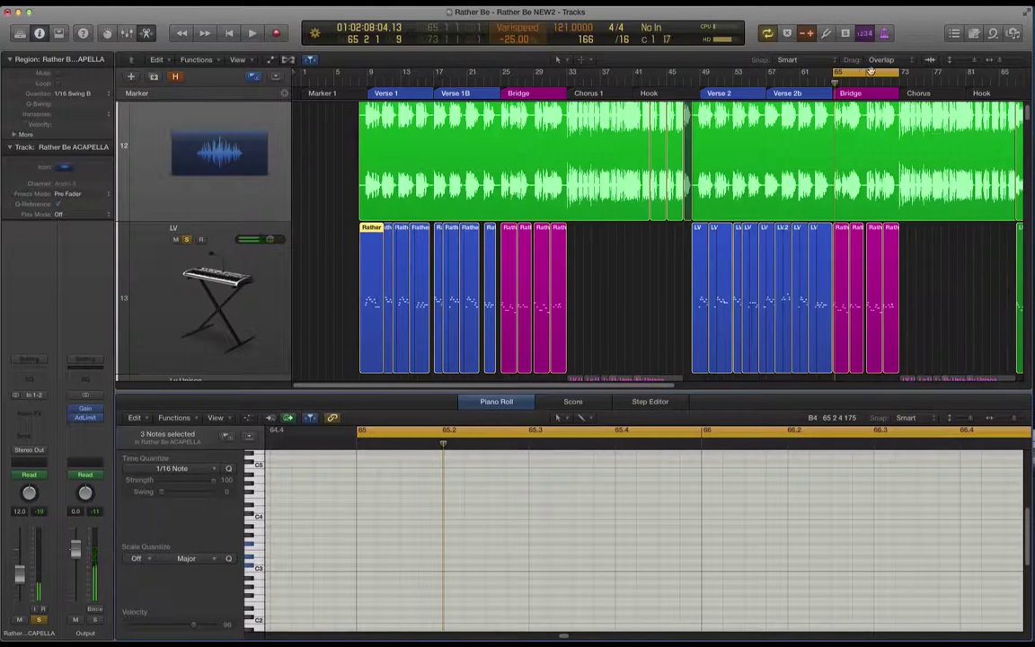
left_click(861, 72)
left_click(349, 82)
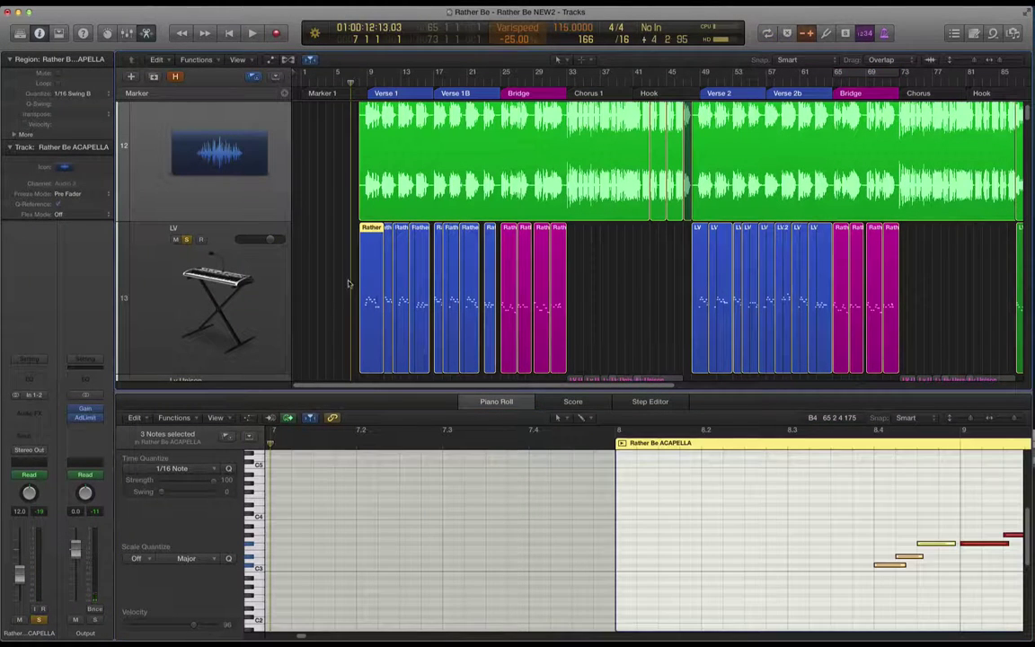
- Play the first LV line and unsolo the Rather Be ACAPELLA track to hear the MIDI melody alone
key("space")
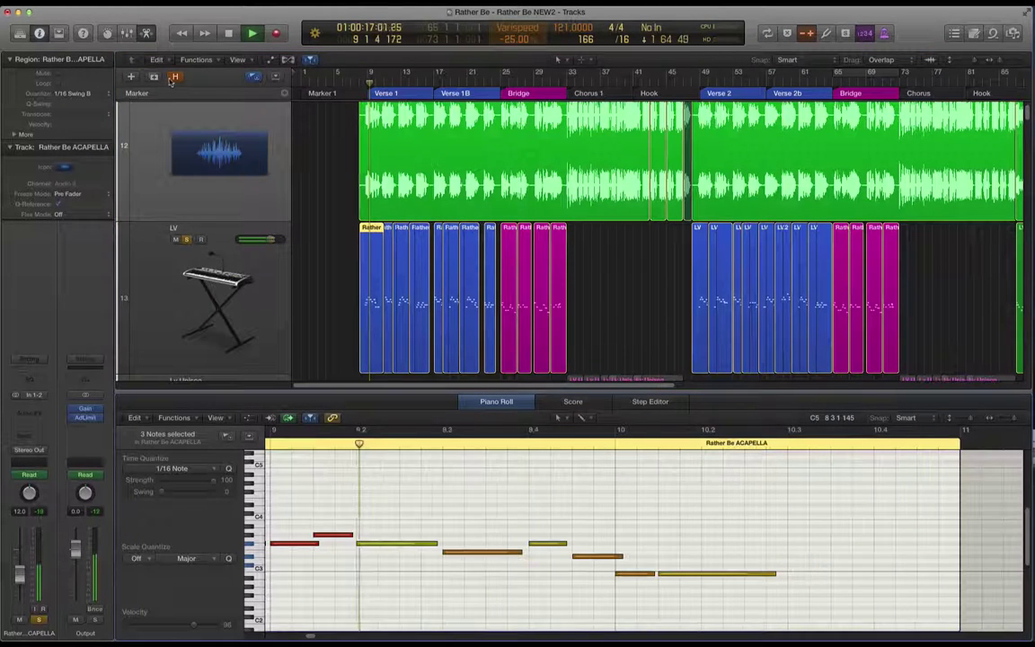
scroll(149, 143, "up", 2)
left_click(187, 119)
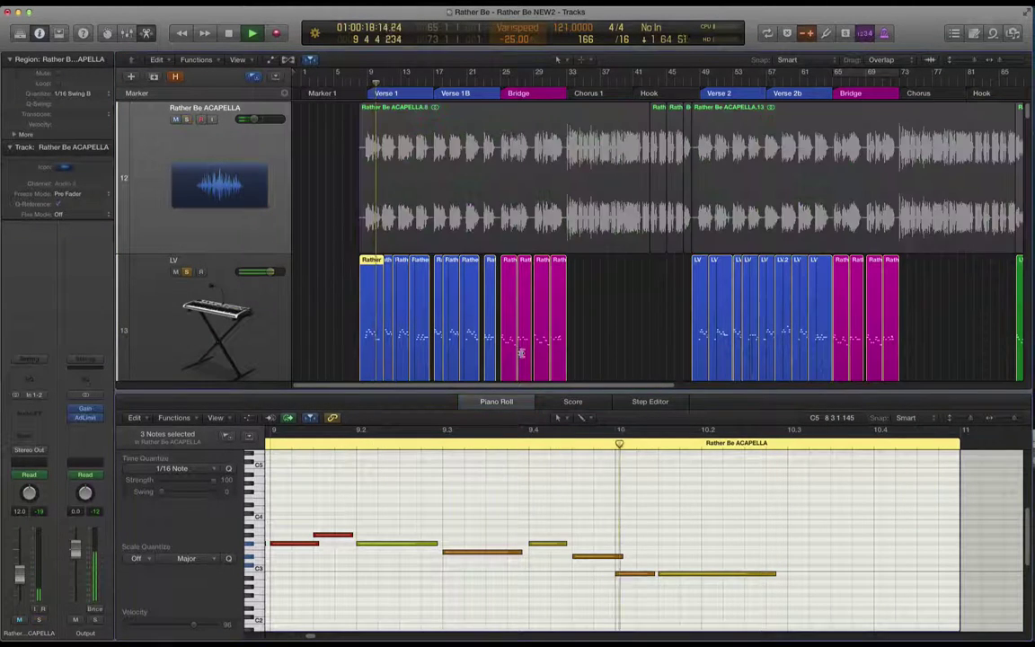
key("space")
- Select the first two notes of the LV line and place the playhead just before them in bar 8, beat 3
scroll(690, 561, "left", 2)
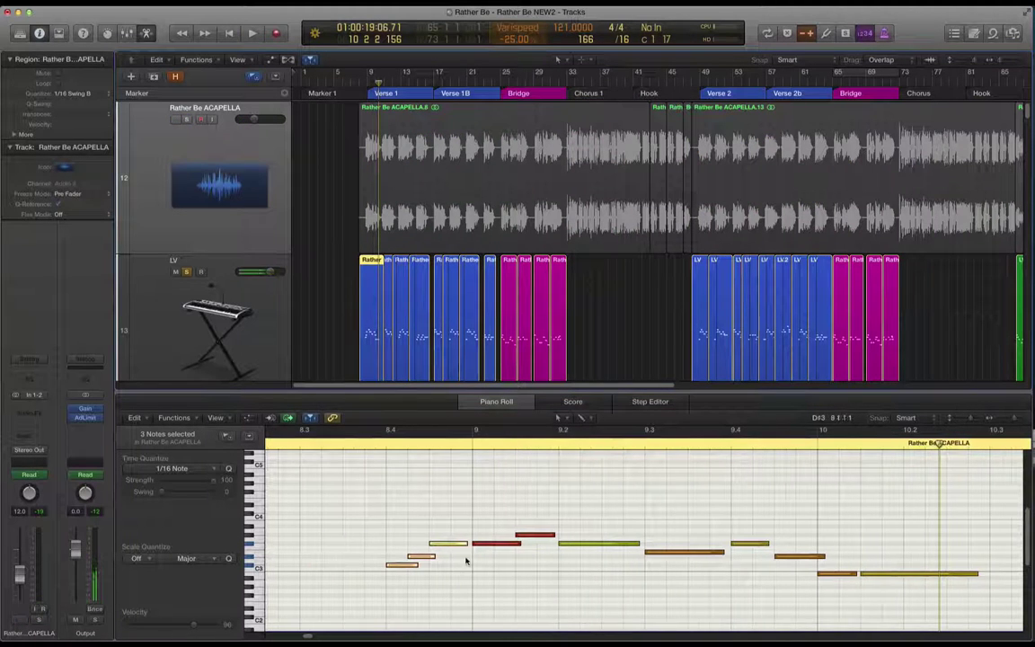
left_click_drag(411, 584, 398, 554)
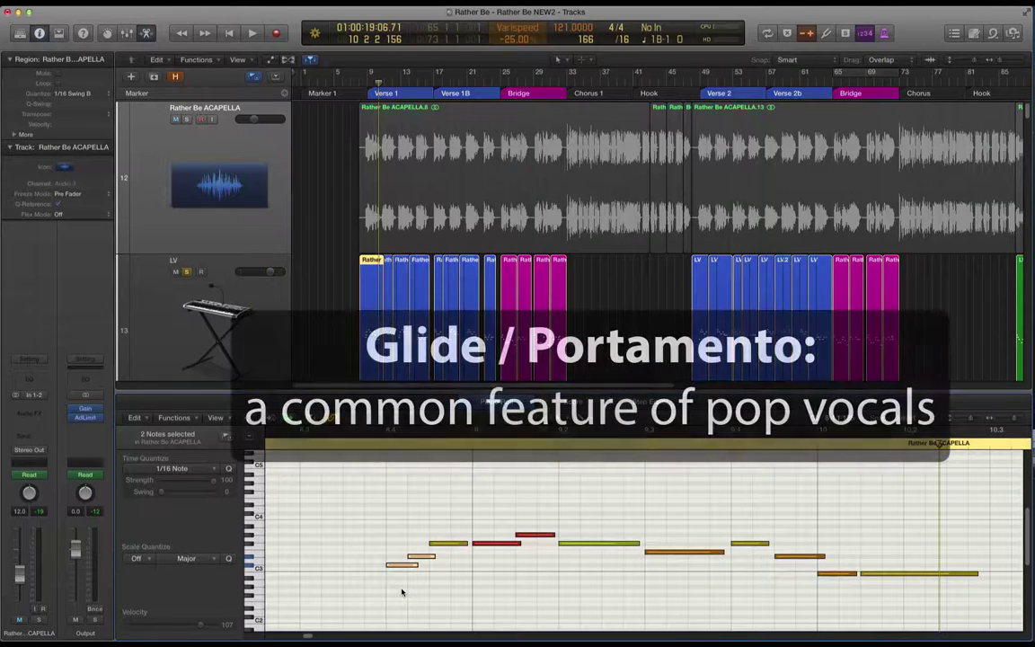
left_click(372, 445)
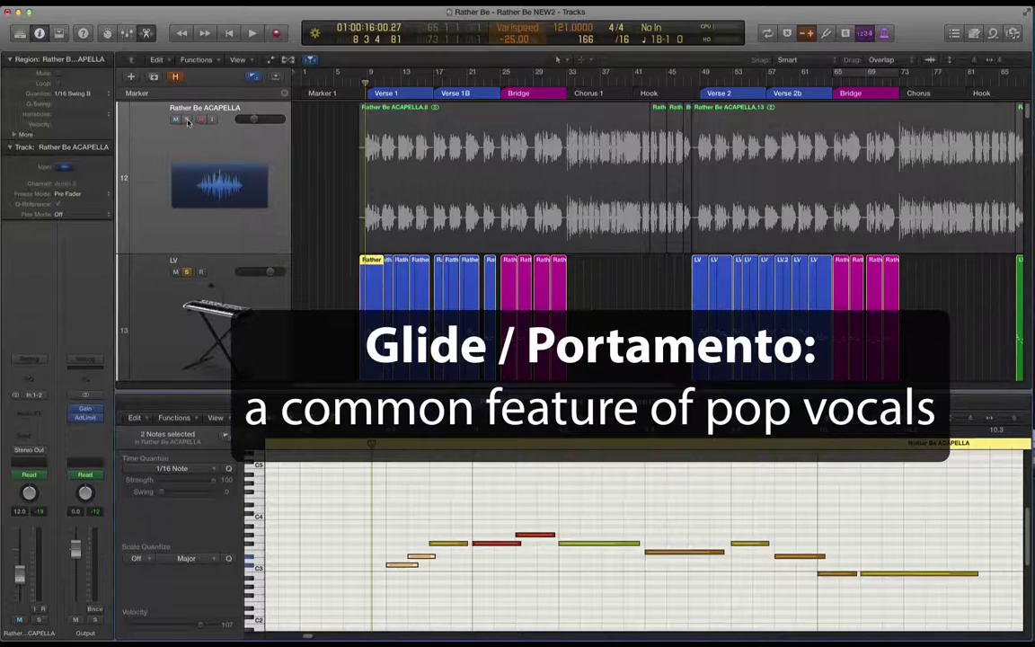
- Solo the Rather Be ACAPELLA track in place of LV and replay the vocal from bar 9 at the start of Verse 1
left_click(185, 135)
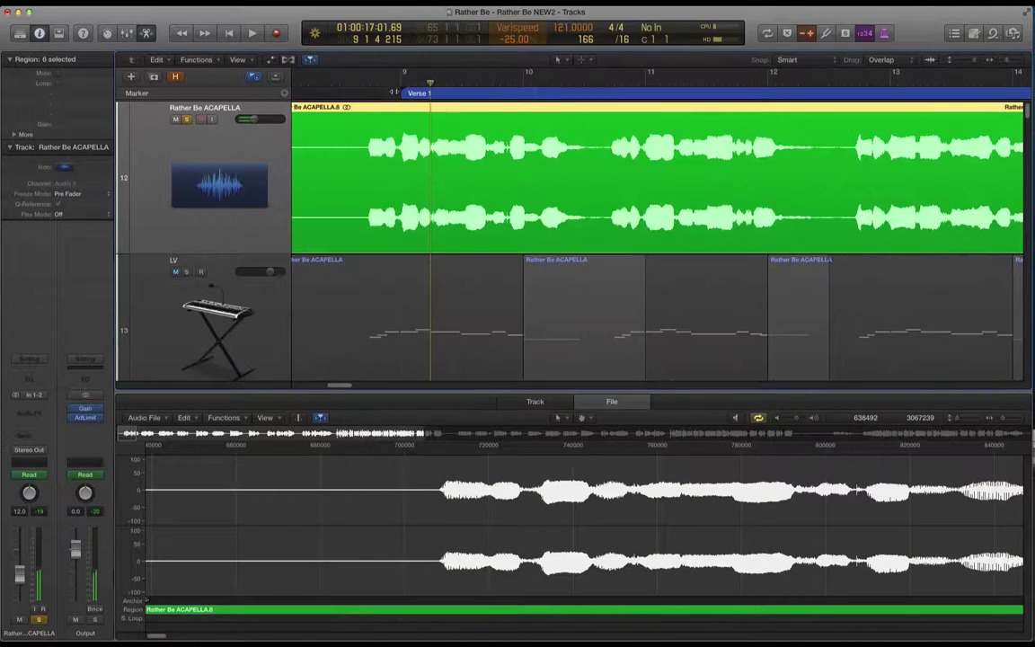
mouse_move(396, 83)
left_mouse_down()
mouse_move(385, 82)
mouse_move(401, 82)
left_mouse_up()
key("space")
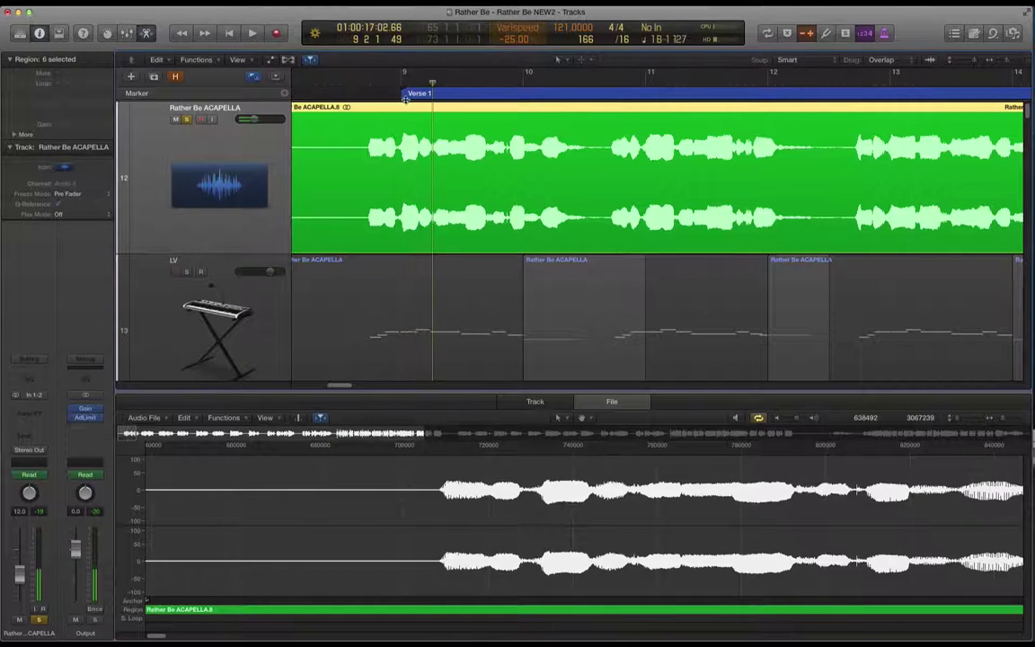
left_click_drag(394, 83, 401, 83)
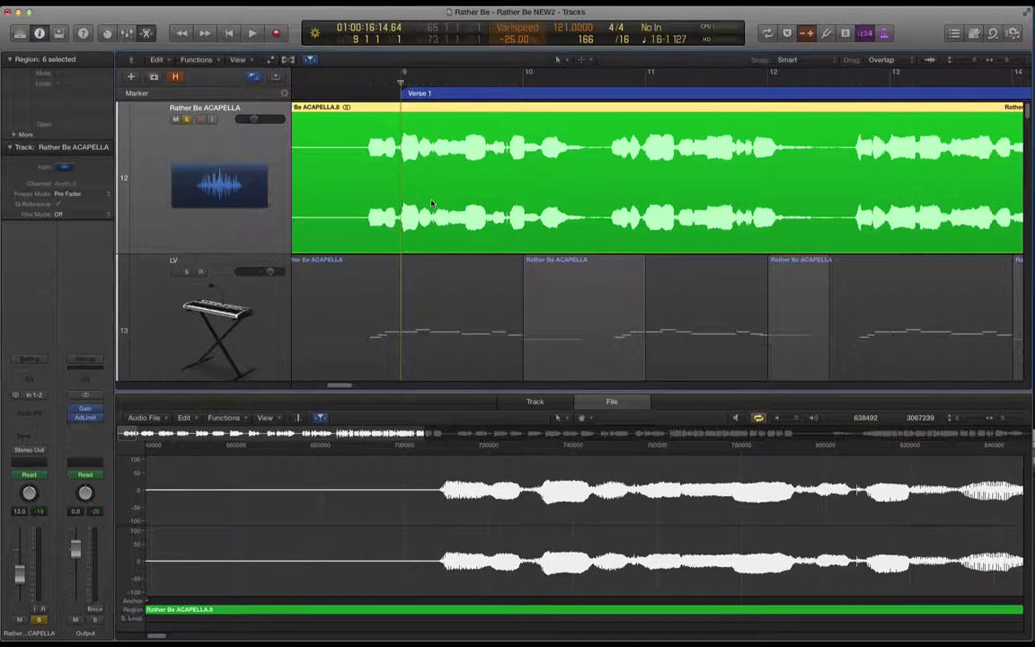
key("space")
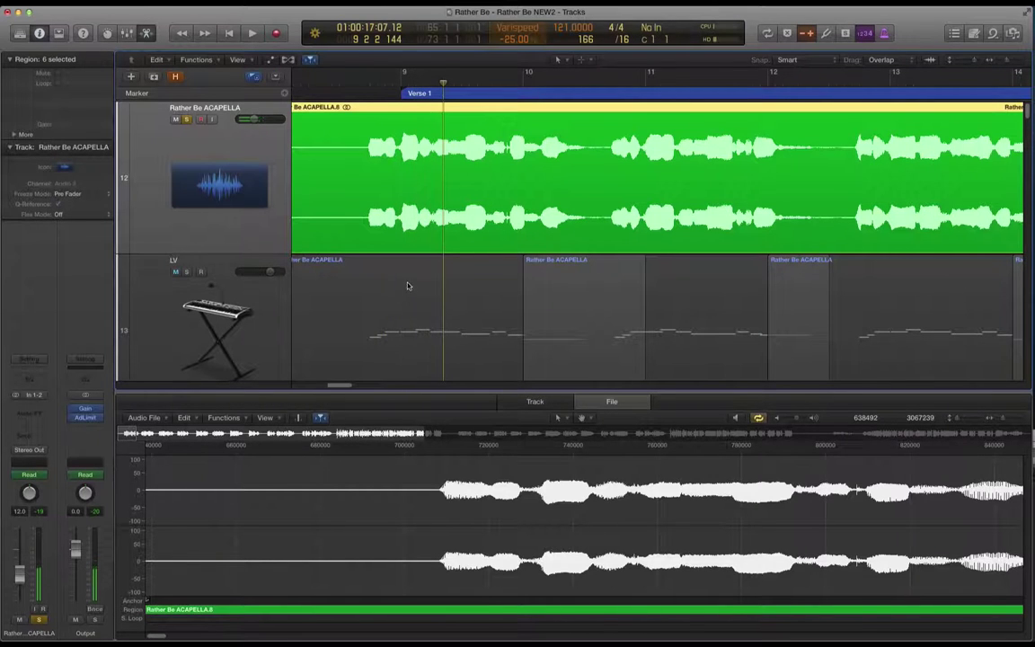
- Select the first LV region and its two notes at the start of bar 9, and solo the LV track
left_click(401, 303)
left_click(485, 522)
left_click_drag(499, 570, 538, 526)
key("s")
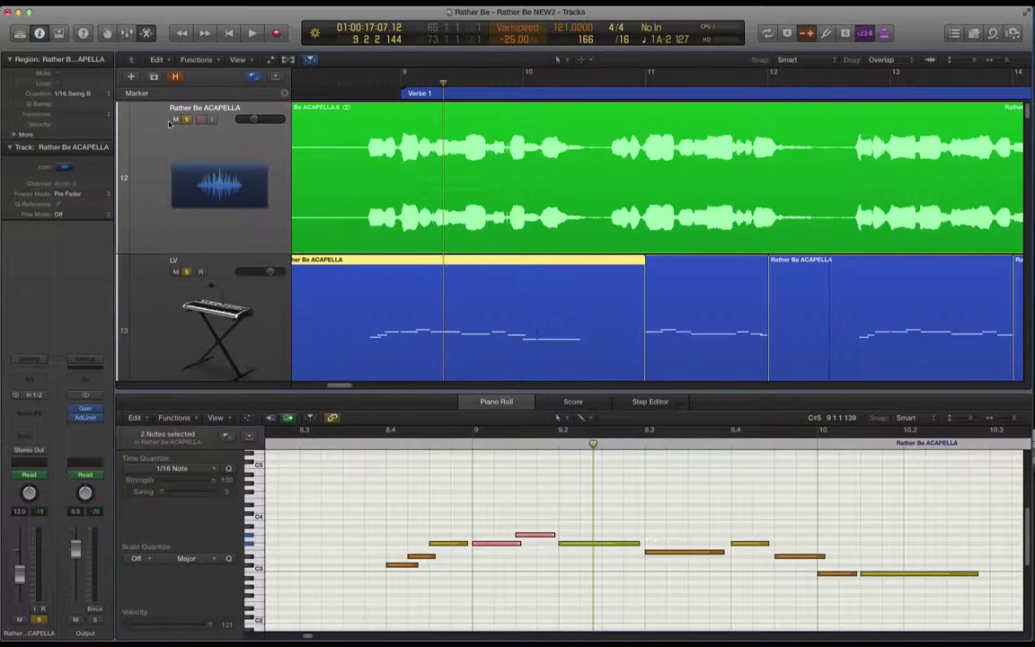
- Mute the Rather Be ACAPELLA track and play the LV melody alone at the start of bar 9
left_click(176, 121)
key("space")
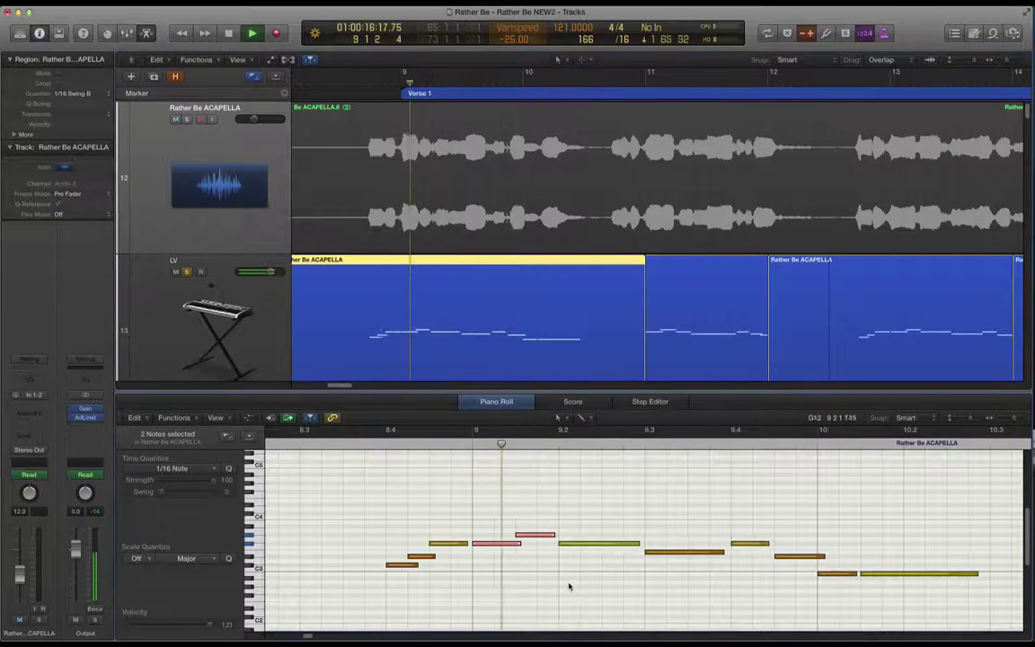
key("space")
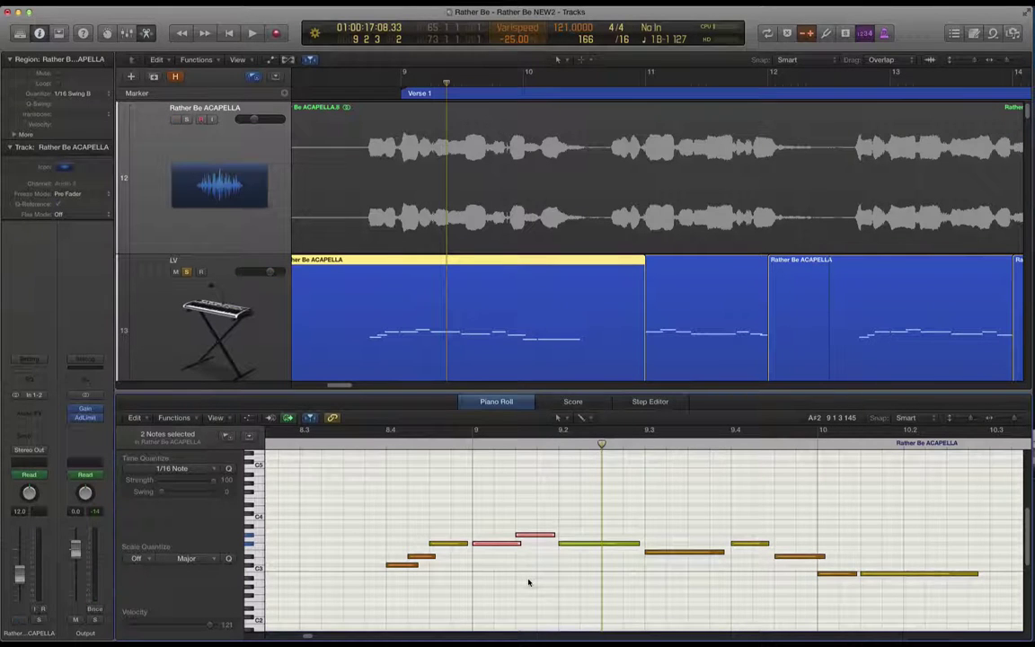
left_click(511, 562)
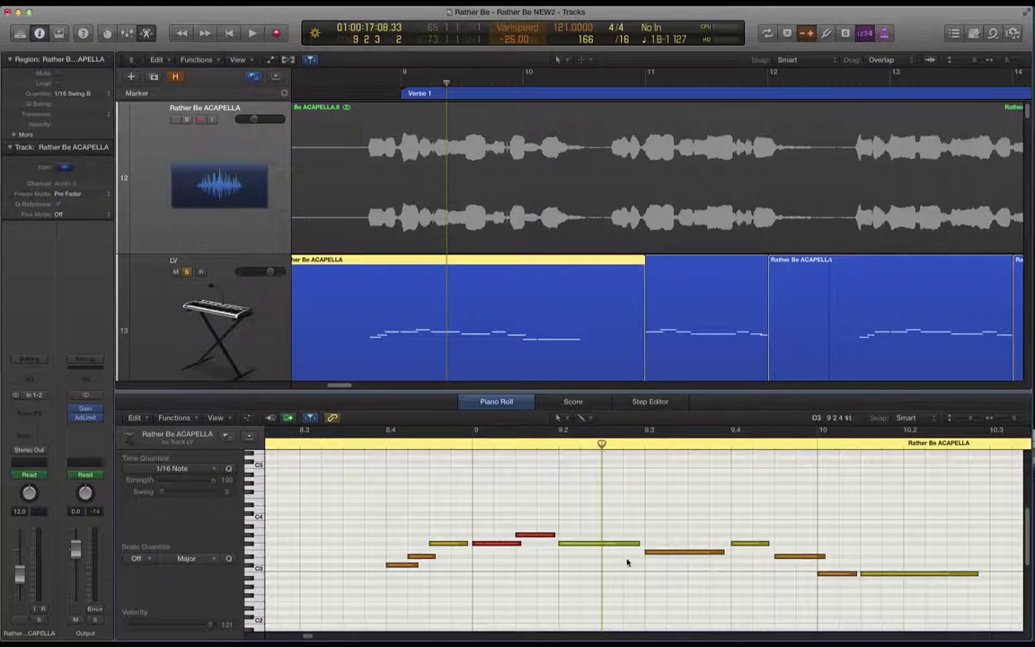
- Replay the LV line alone from the end of bar 8 to bar 9, beat 3
left_click(446, 439)
key("space")
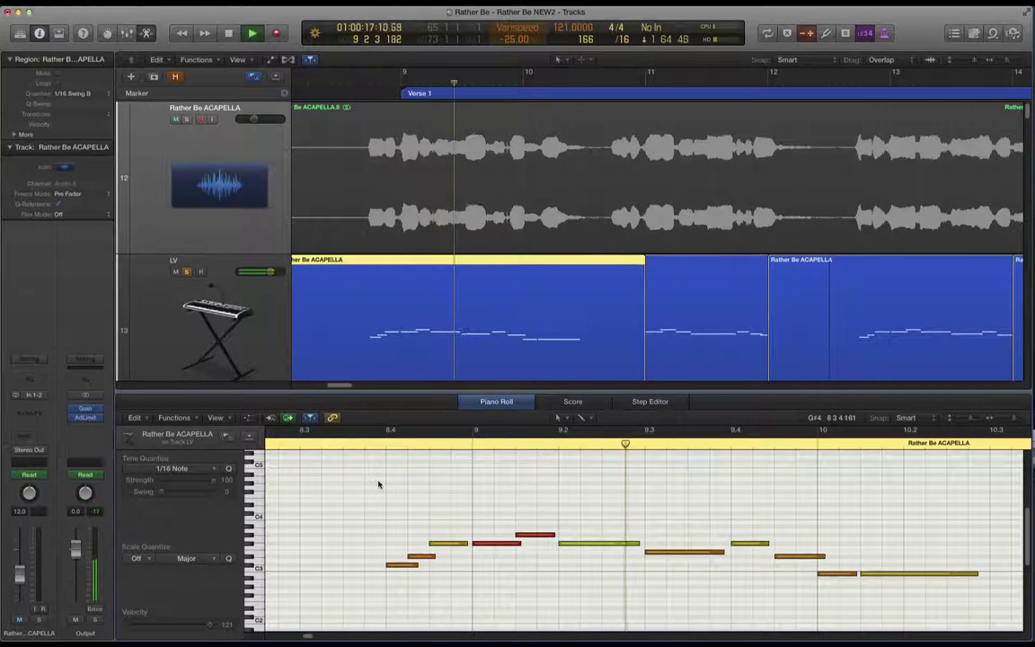
key("space")
key("super+Left")
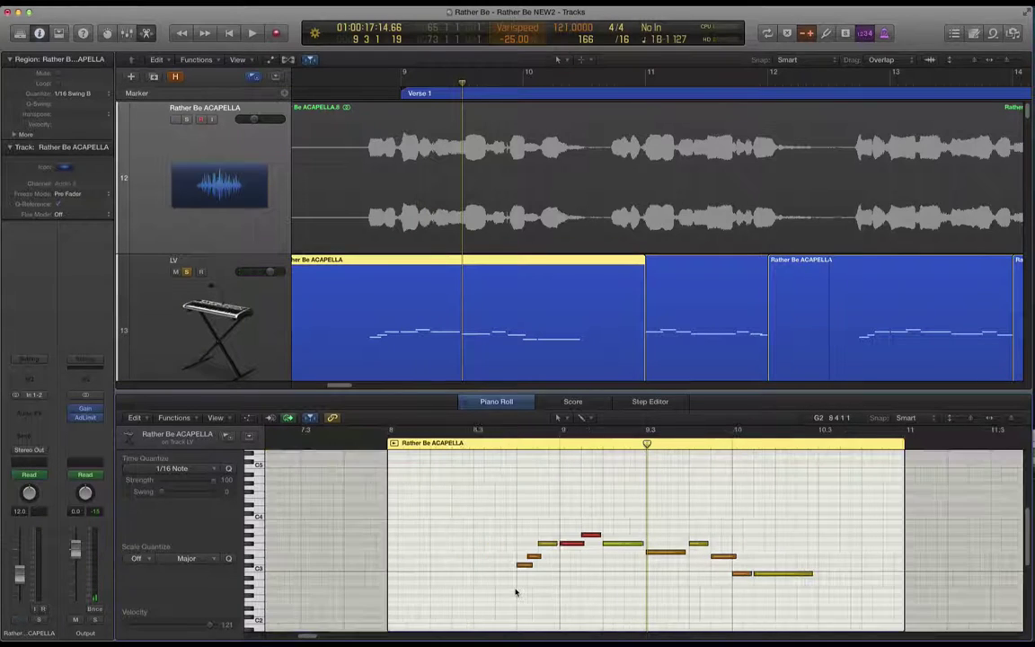
key("super+Left")
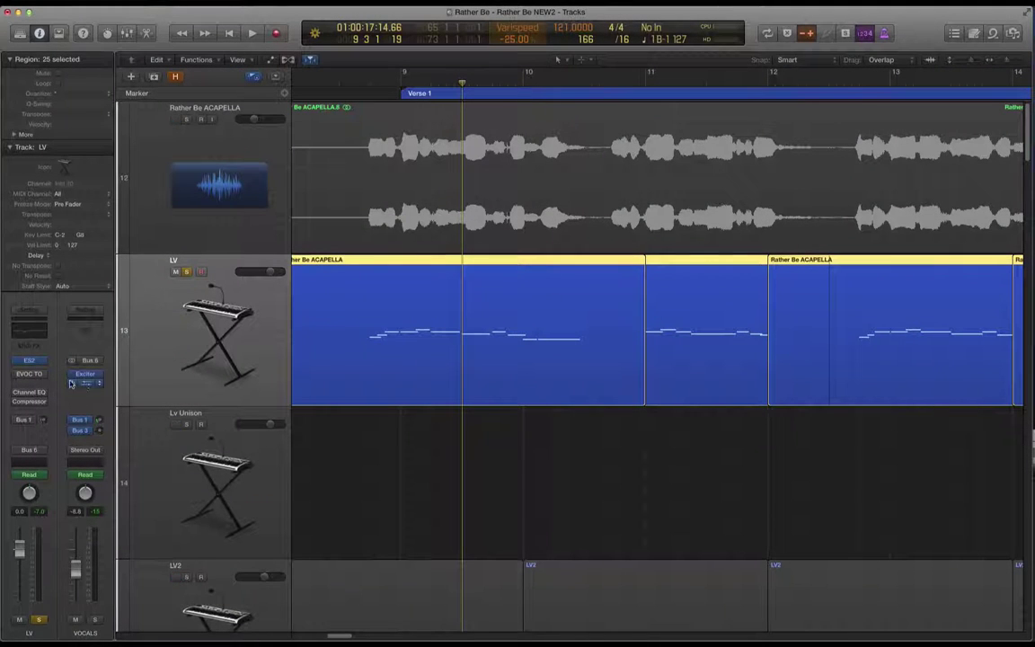
- Open the LV track's ES2 and try oscillator 1 alone, with the oscillator mix point moved to oscillator 1
left_click(36, 360)
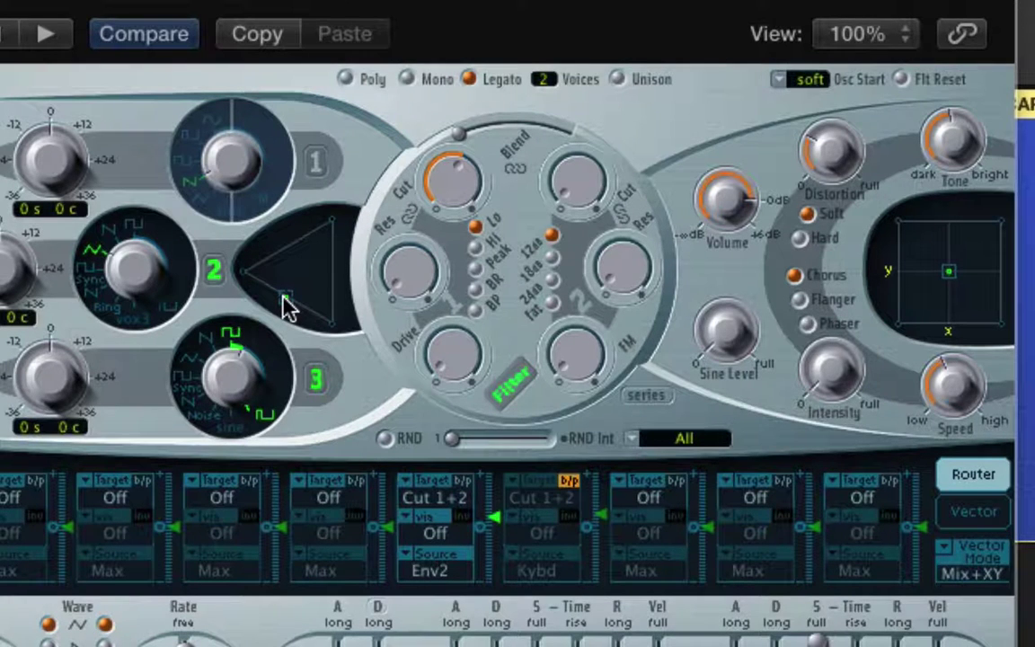
left_click(318, 163)
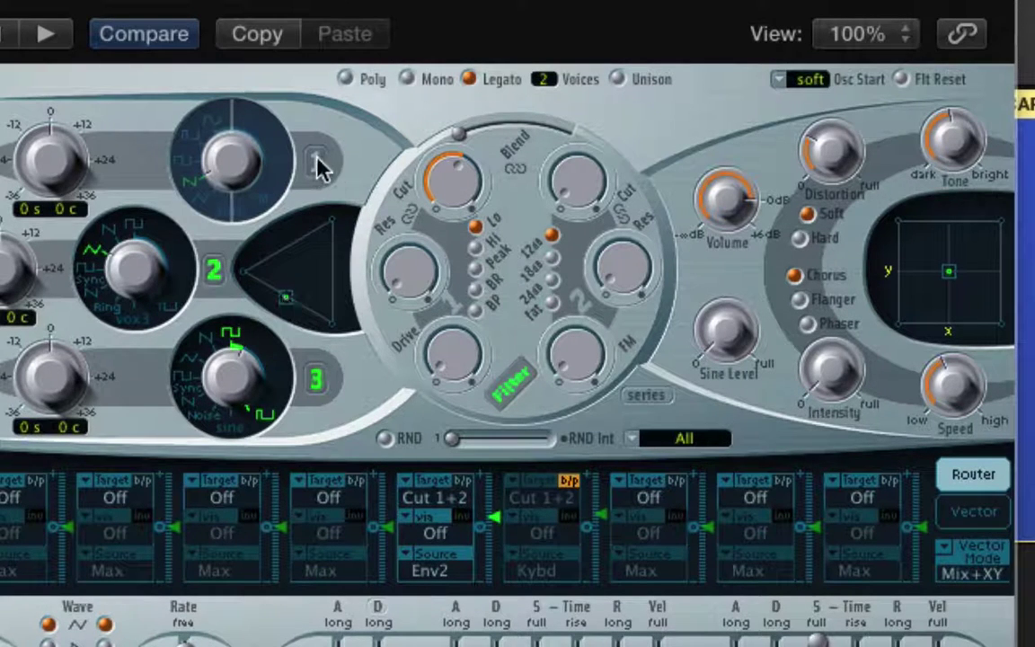
left_click(314, 381)
left_click(213, 270)
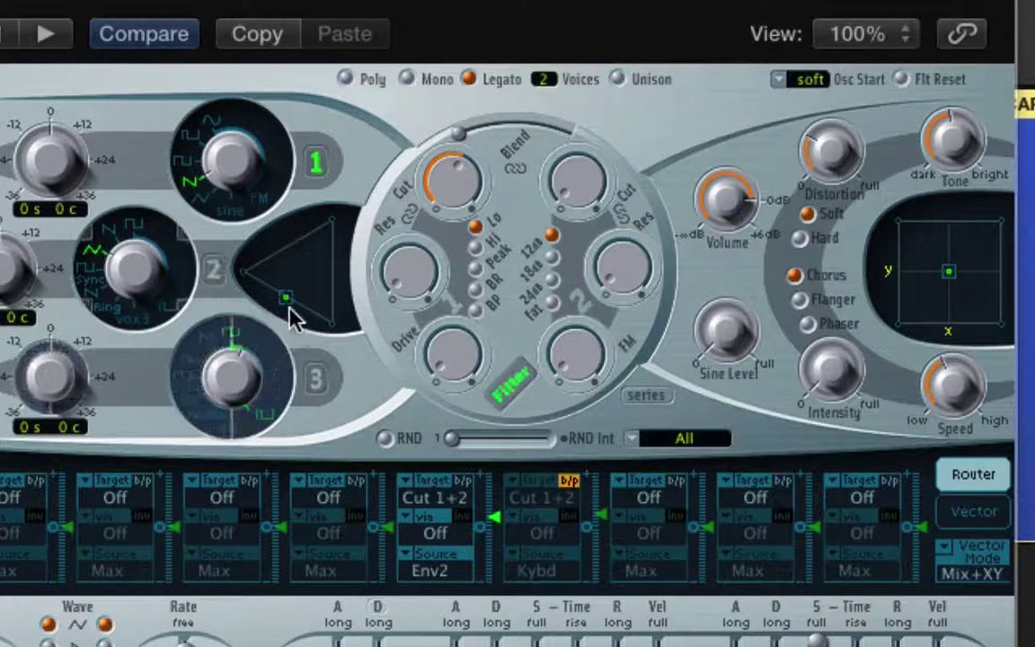
left_click_drag(287, 307, 359, 175)
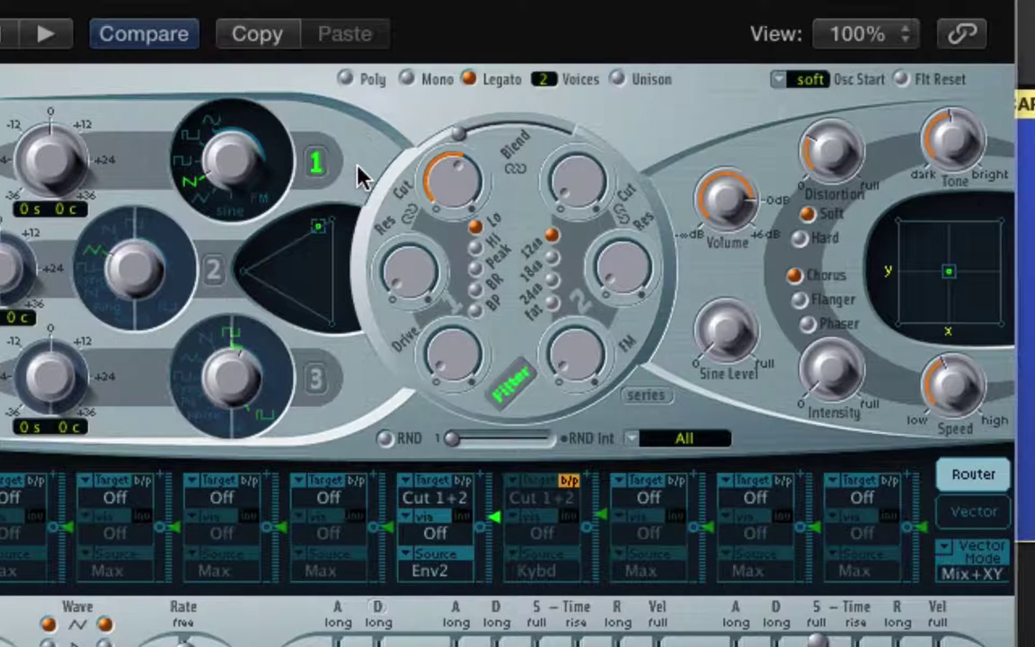
- Return the ES2 mix point to between oscillators 2 and 3, re-enable both, and switch oscillator 1 off
left_click_drag(320, 231, 295, 331)
left_click(315, 381)
left_click(213, 270)
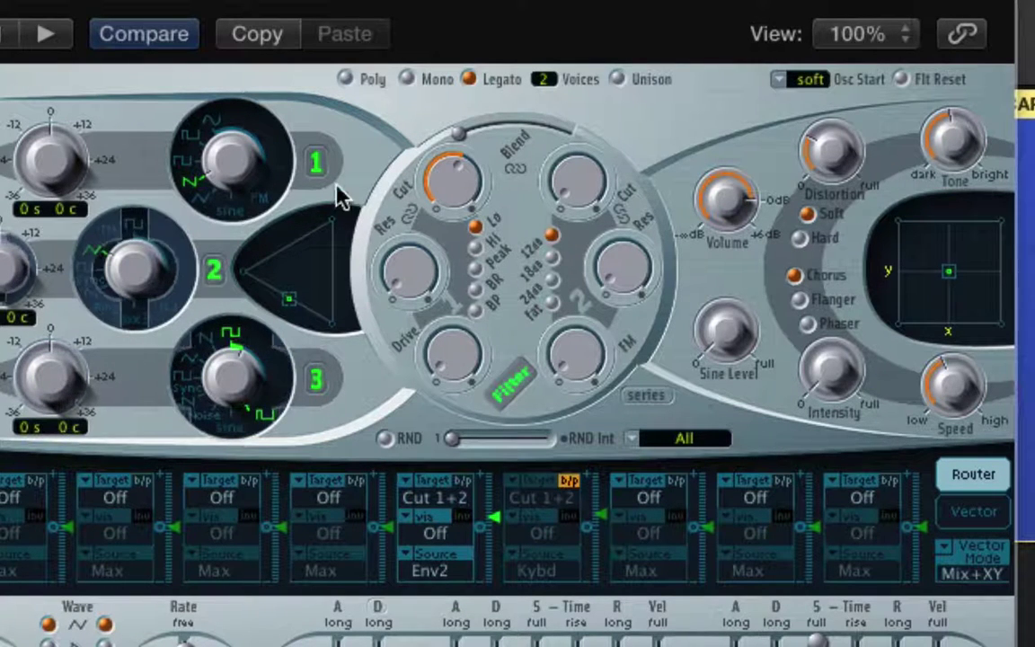
left_click(320, 177)
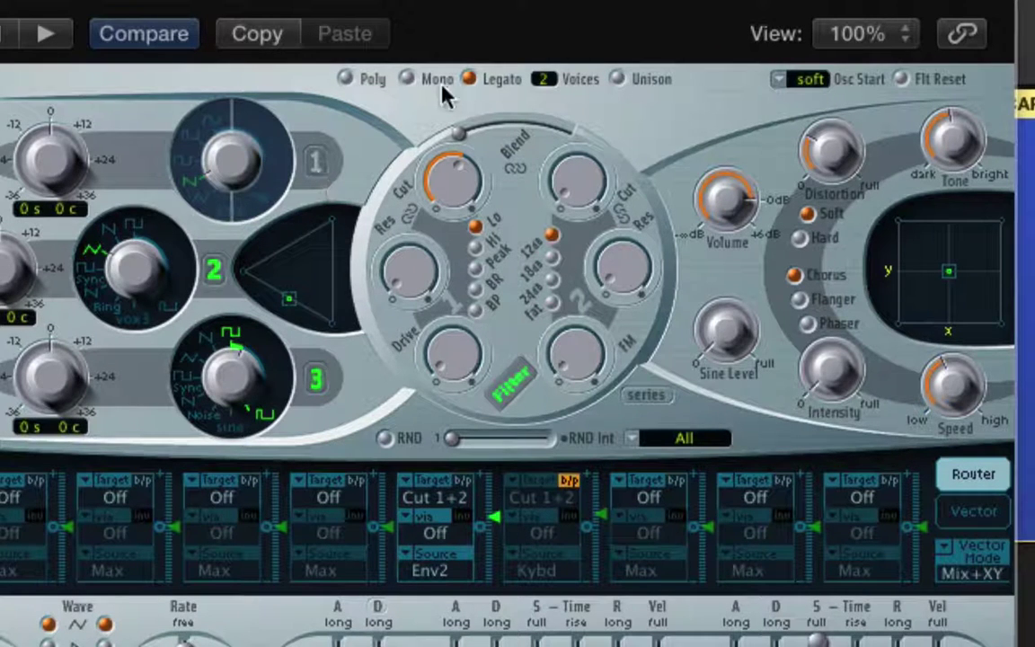
- Try Poly mode and a longer Glide in ES2, return to Legato with a short Glide, and close the synth
left_click(345, 79)
left_click(471, 81)
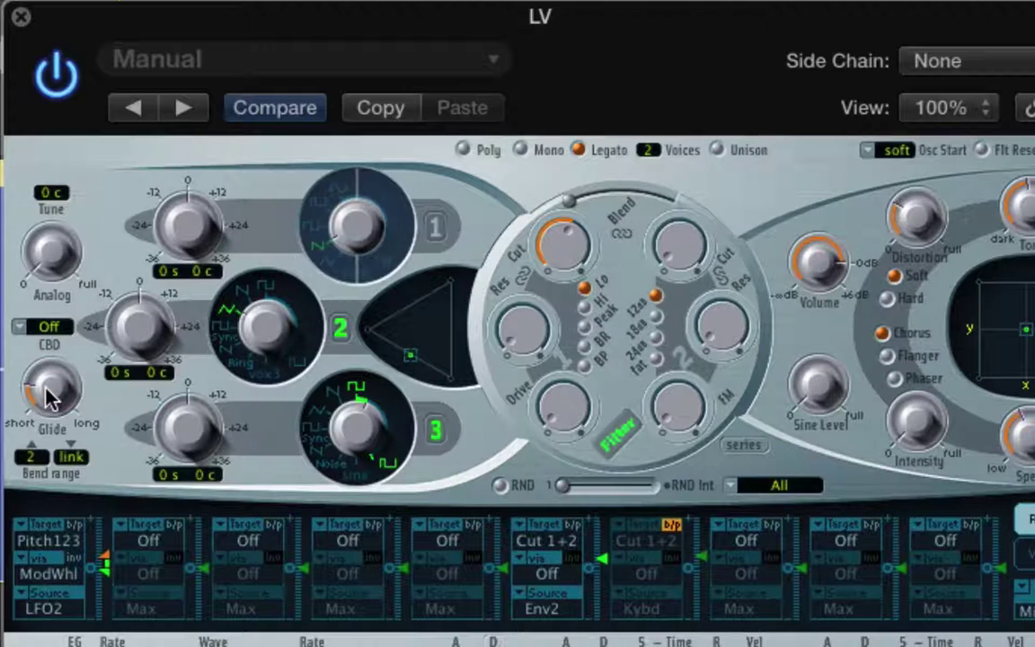
left_click_drag(50, 395, 51, 287)
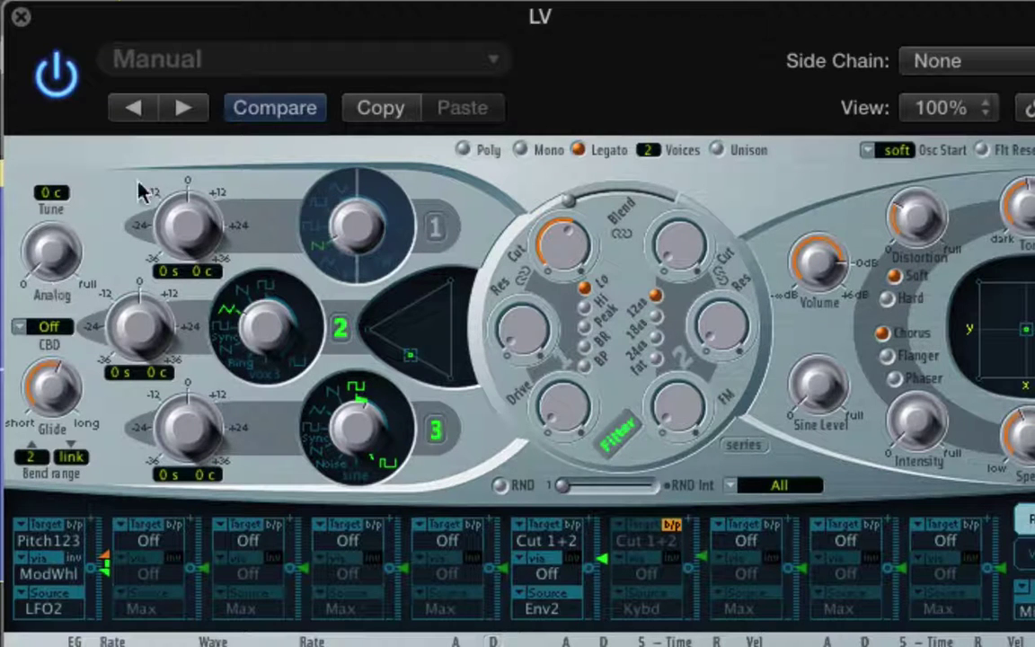
left_click_drag(56, 388, 39, 491)
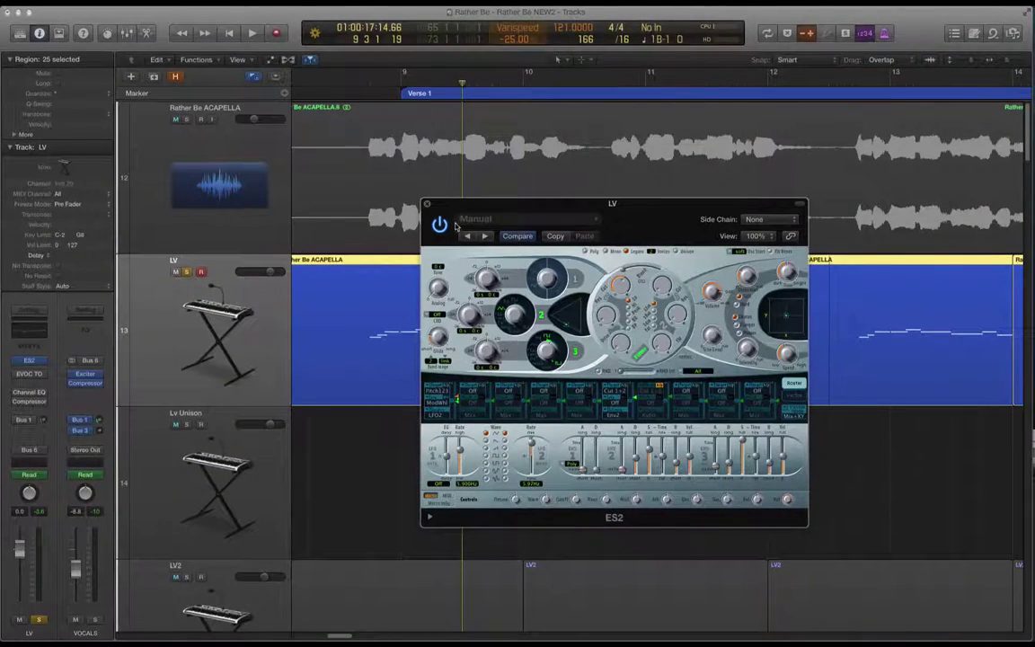
left_click(427, 204)
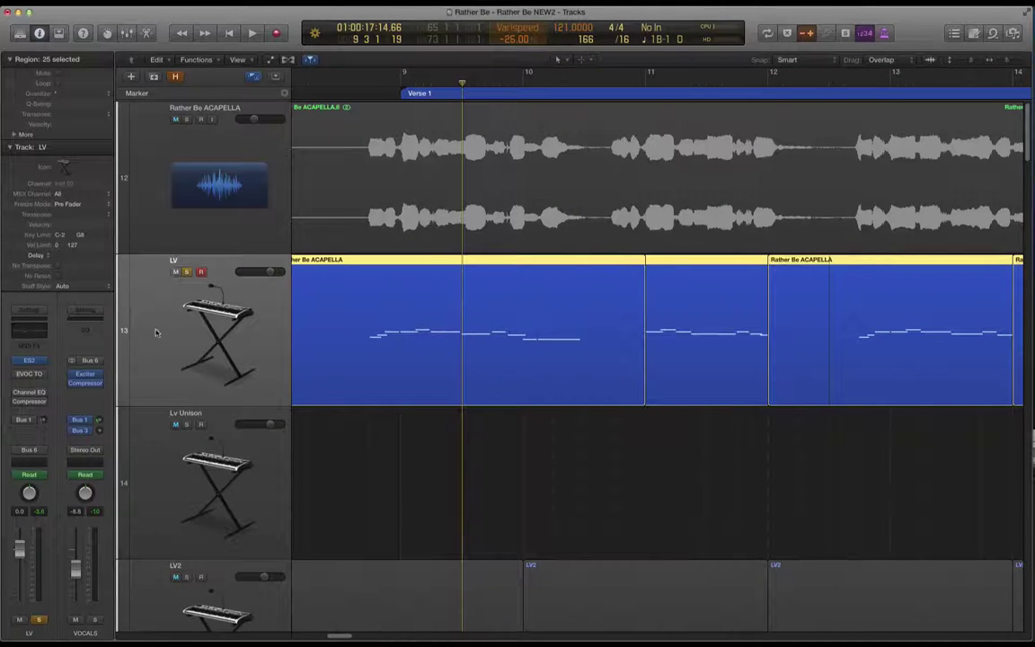
- Examine the whole song arrangement from Marker 1 to END, with all tracks at compact height
key("super+Left")
key("super+Left")
key("super+Left")
key("super+Left")
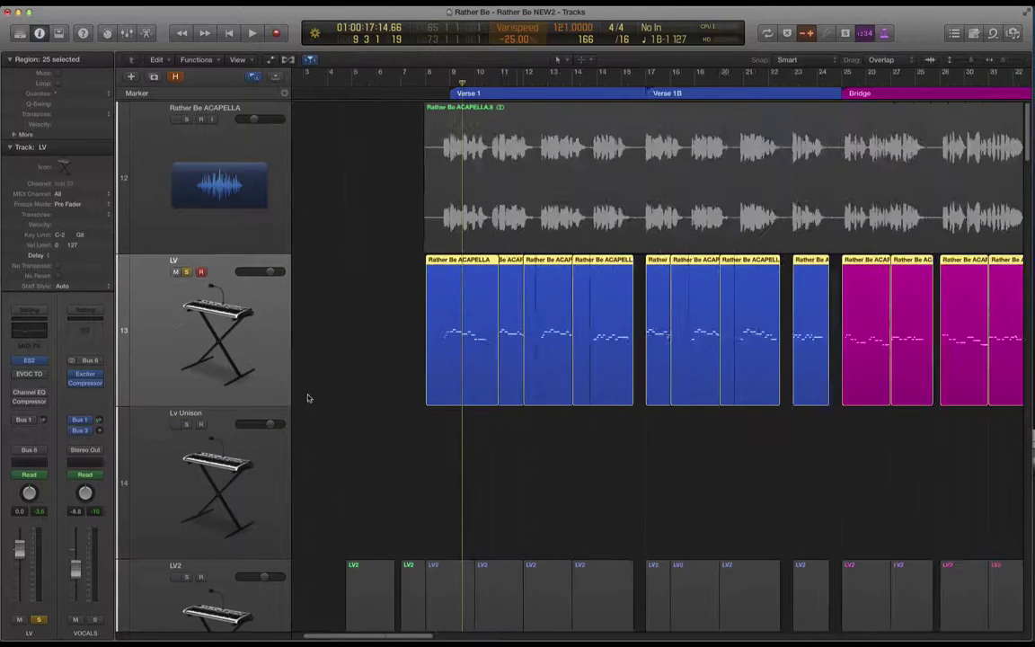
key("super+Left")
key("super+Left")
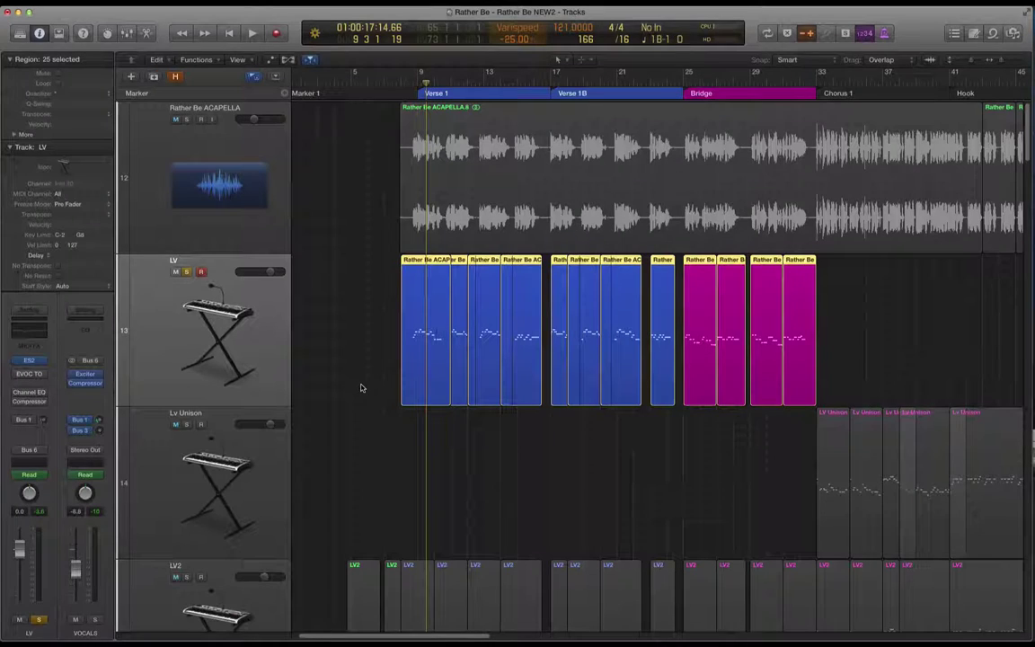
scroll(361, 387, "left", 2)
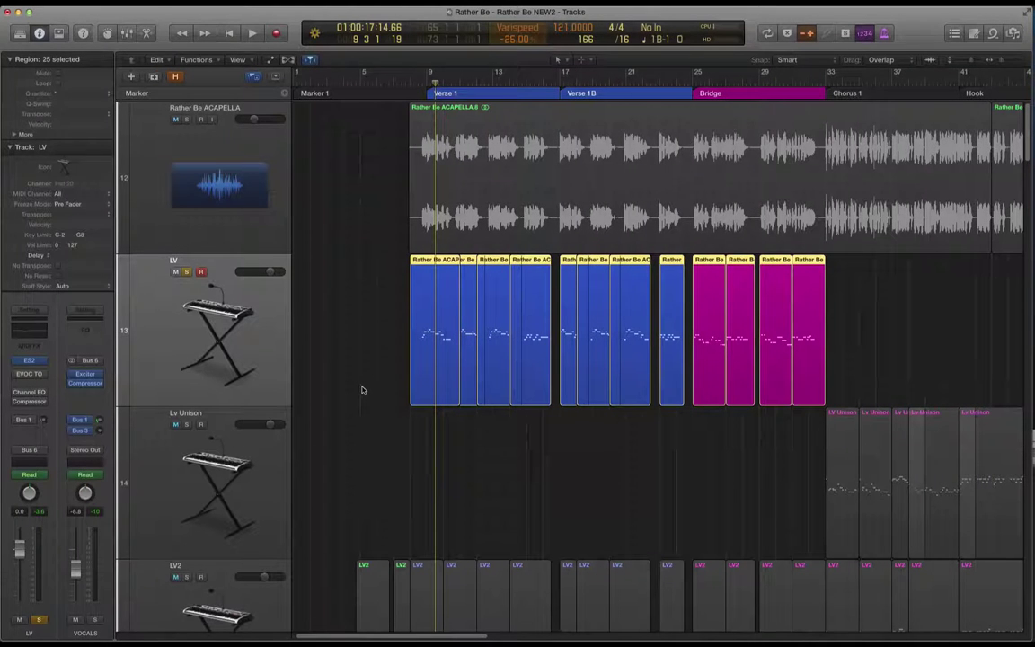
key("super+Left")
key("super+Left")
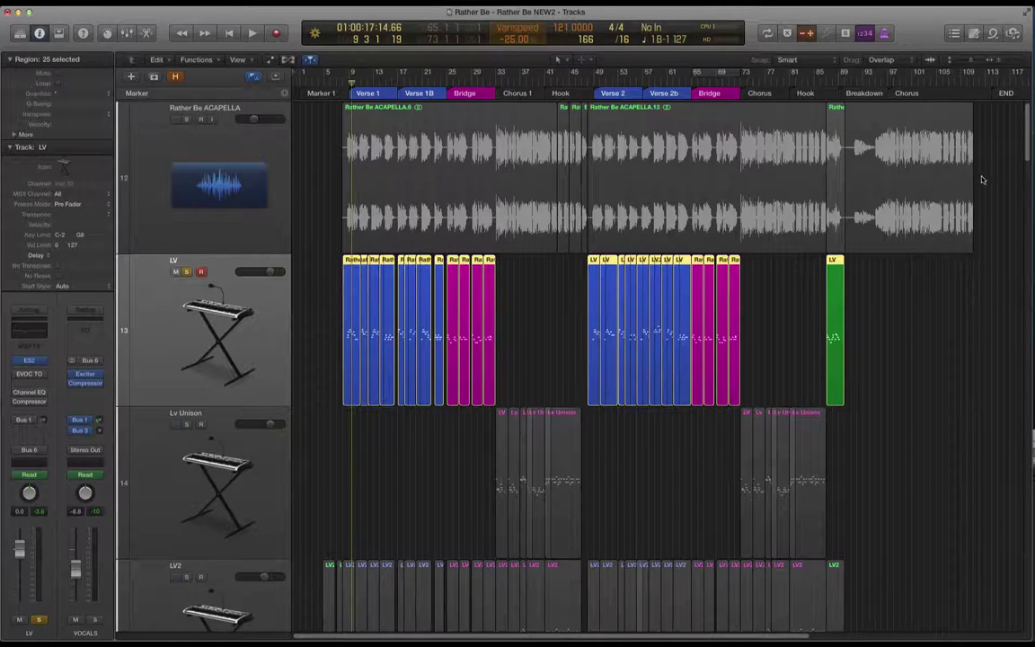
left_click_drag(966, 61, 961, 63)
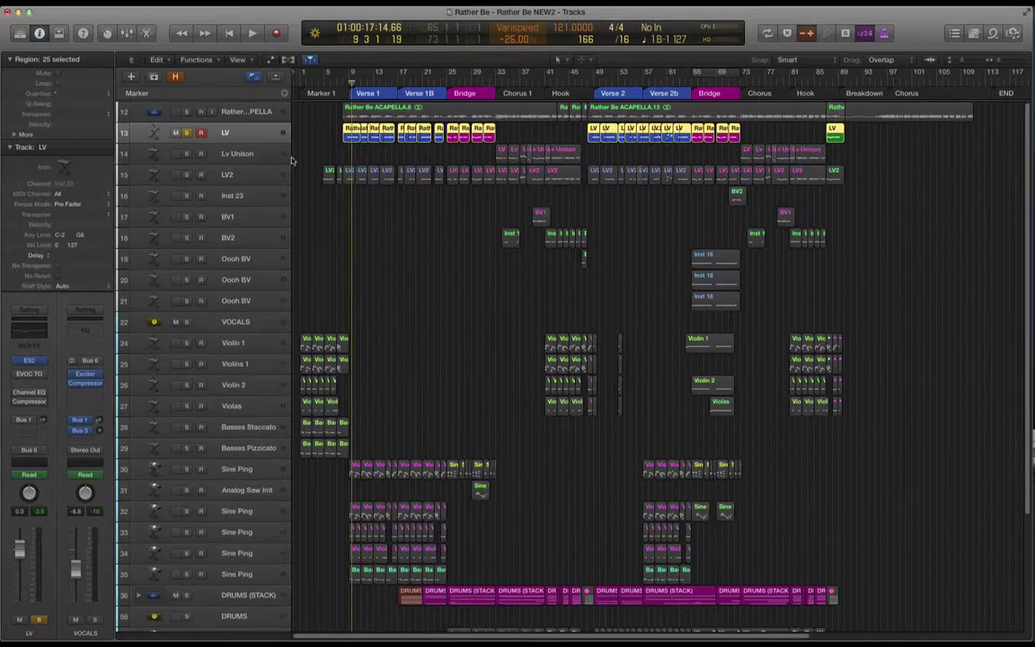
- Bring up the EVOC 20 TrackOscillator on the LV track and position its window clear of the track list
left_click(28, 375)
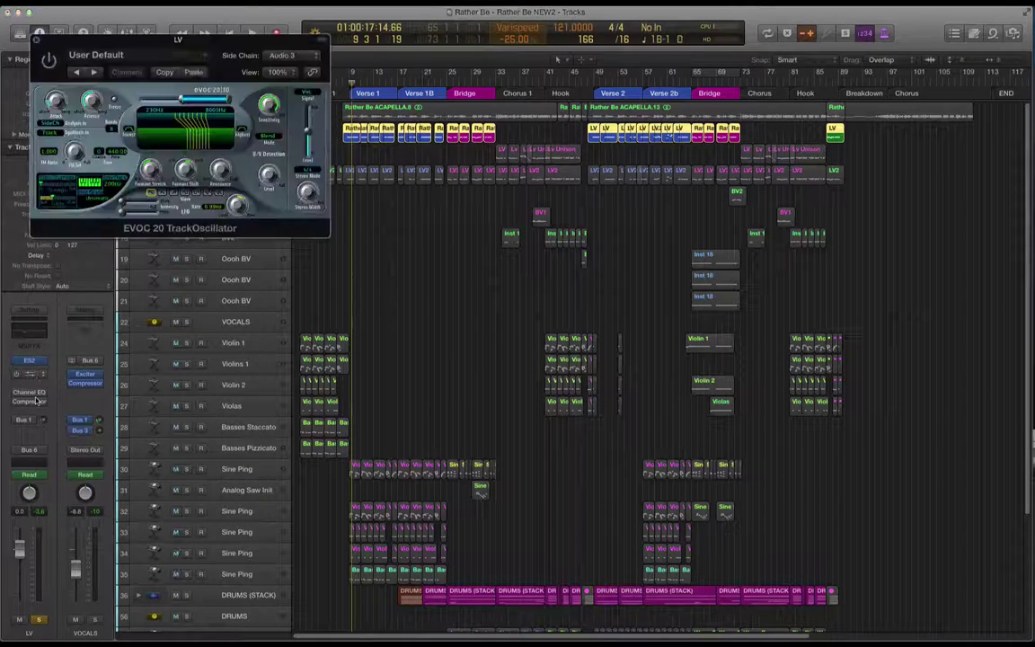
left_click_drag(99, 54, 602, 308)
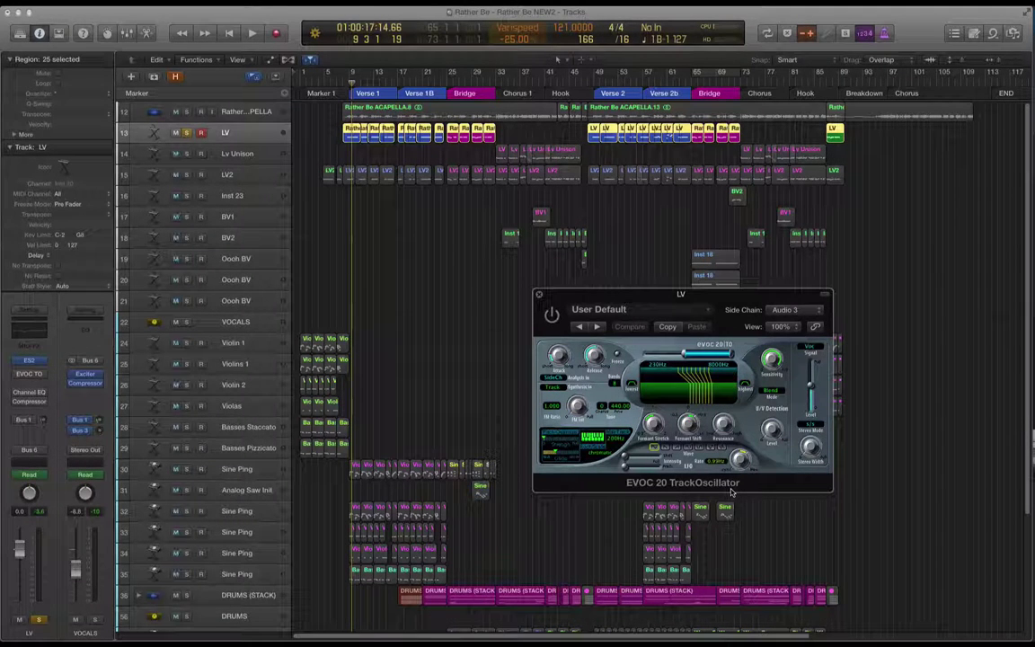
left_click(540, 295)
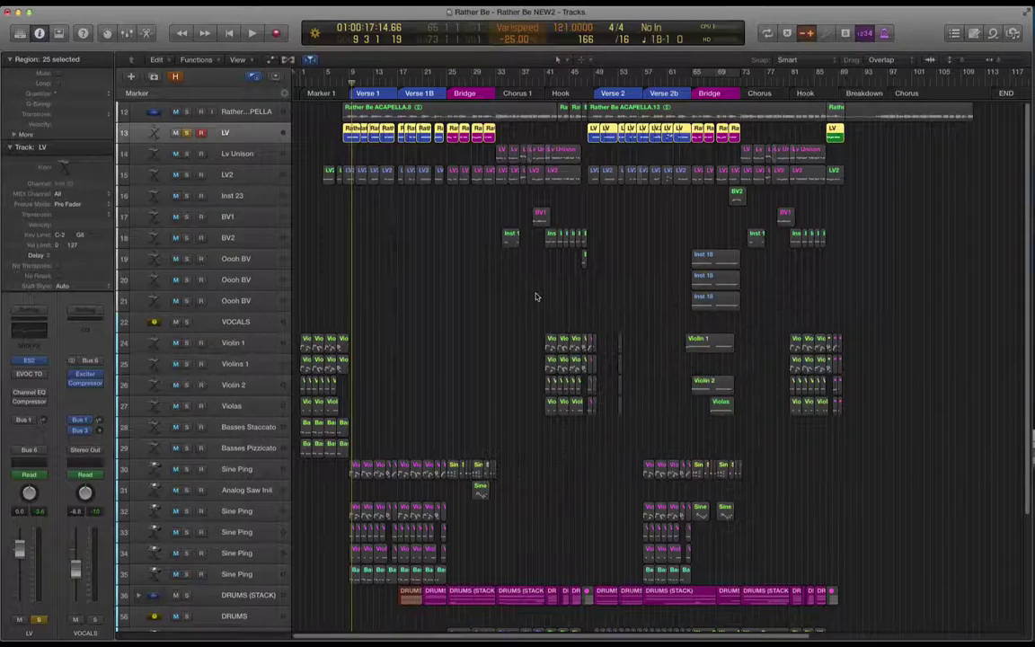
left_click(29, 373)
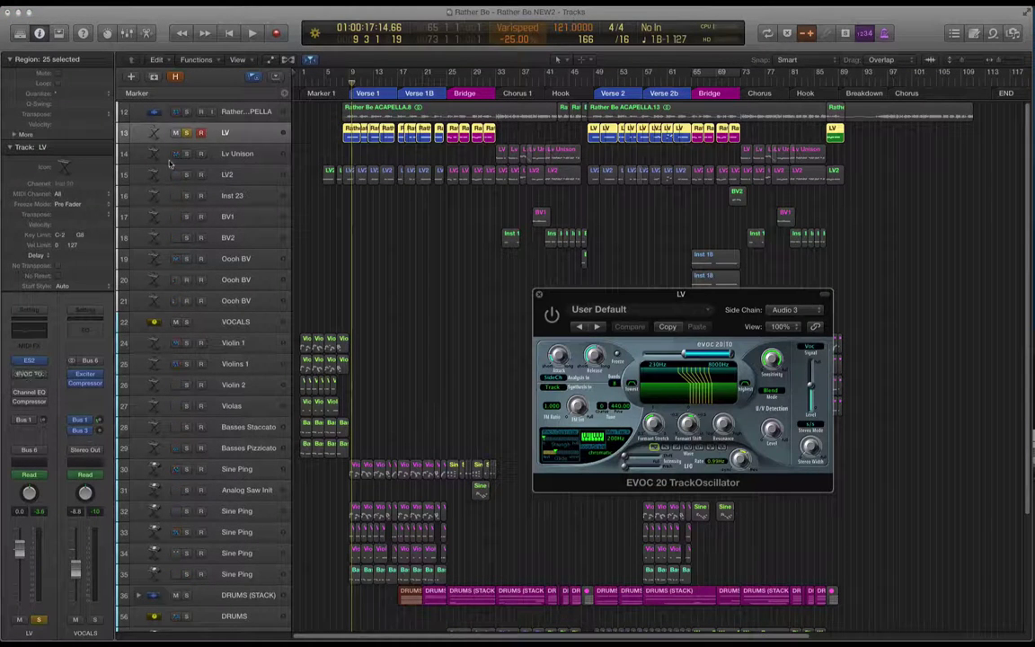
- Select all regions on the Rather Be ACAPELLA track and reposition the EVOC 20 TrackOscillator window nearer the middle
left_click(230, 115)
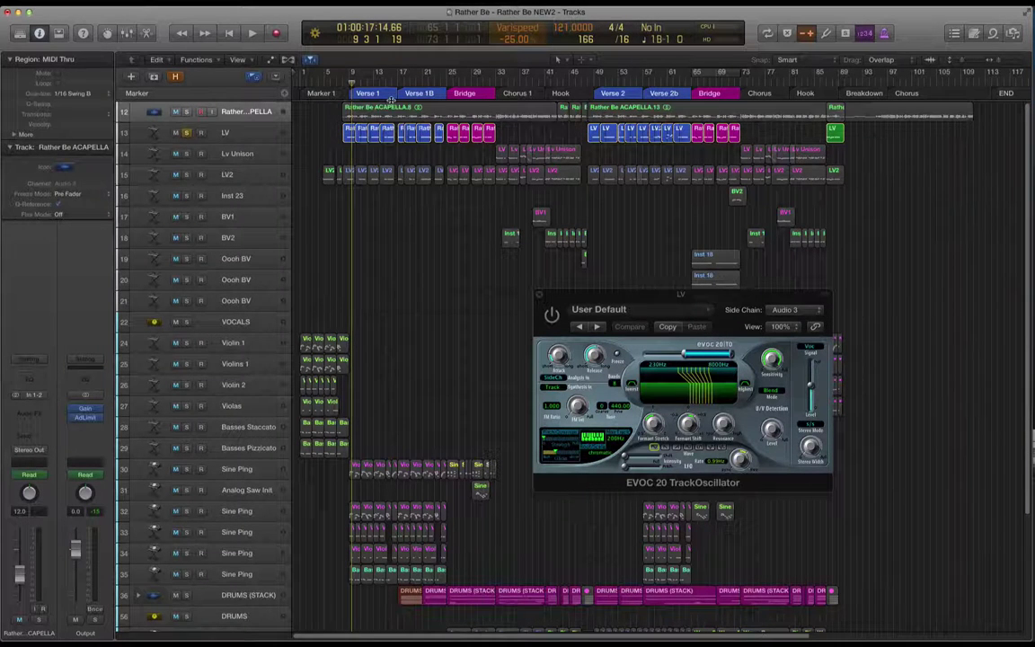
left_click(383, 119)
left_click(310, 119)
left_click(405, 109)
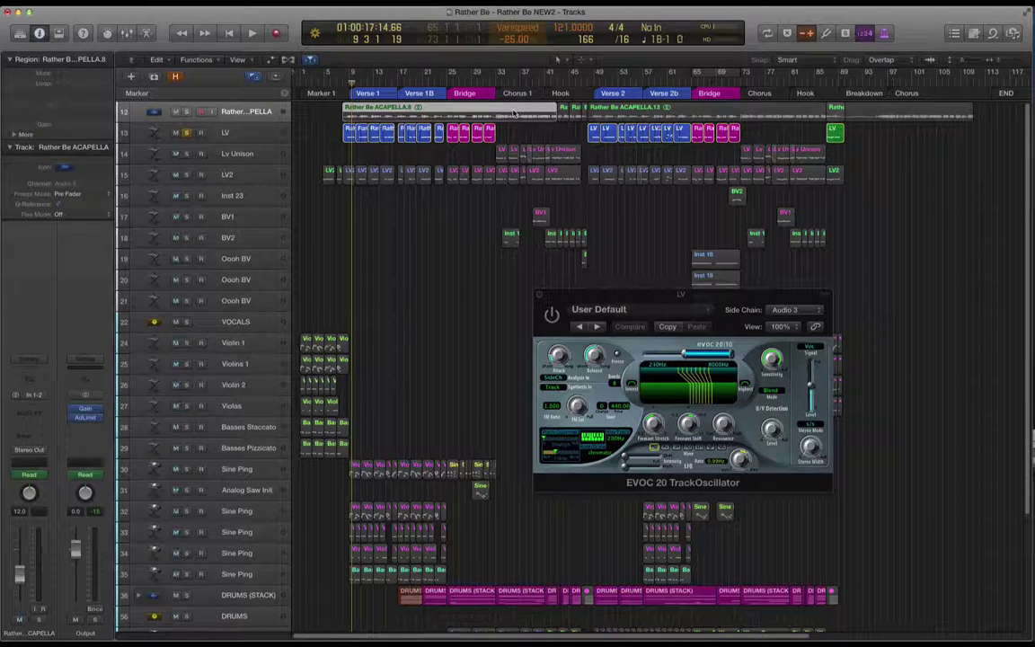
left_click(176, 113)
left_click(176, 113)
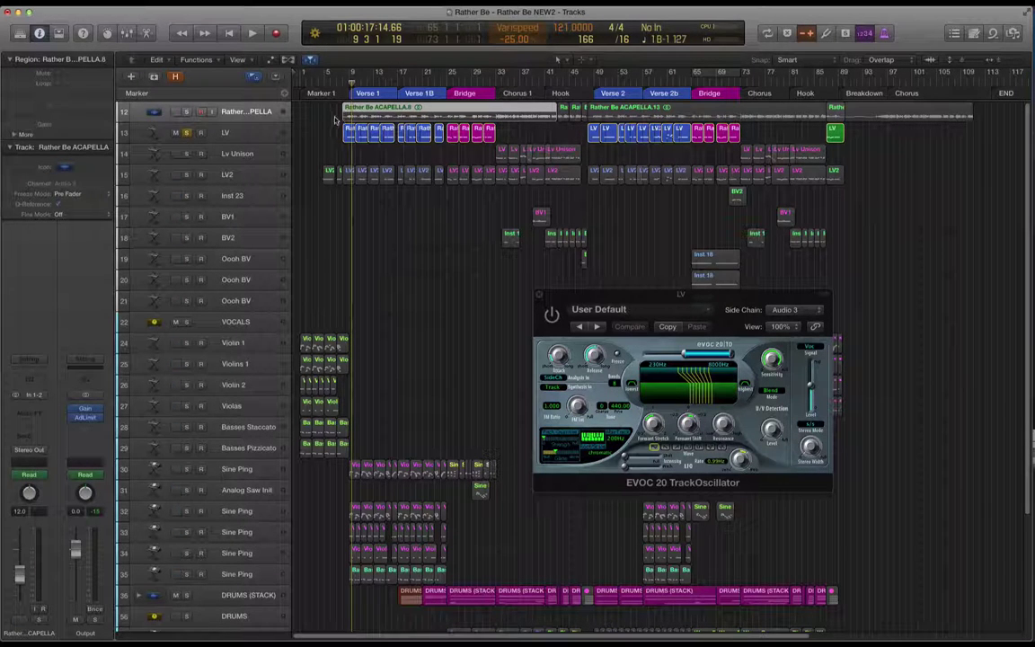
left_click_drag(987, 101, 987, 108)
left_click_drag(664, 297, 555, 259)
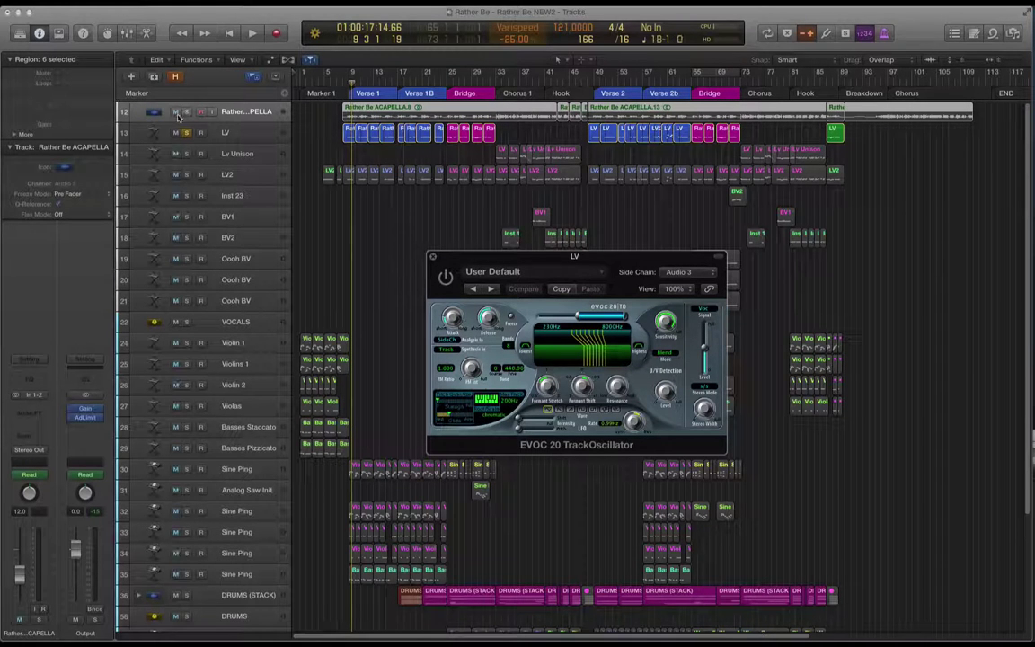
- Play from bar 8 with the muted Rather Be ACAPELLA track soloed alongside LV, and enable the EVOC 20 TrackOscillator
left_click(177, 112)
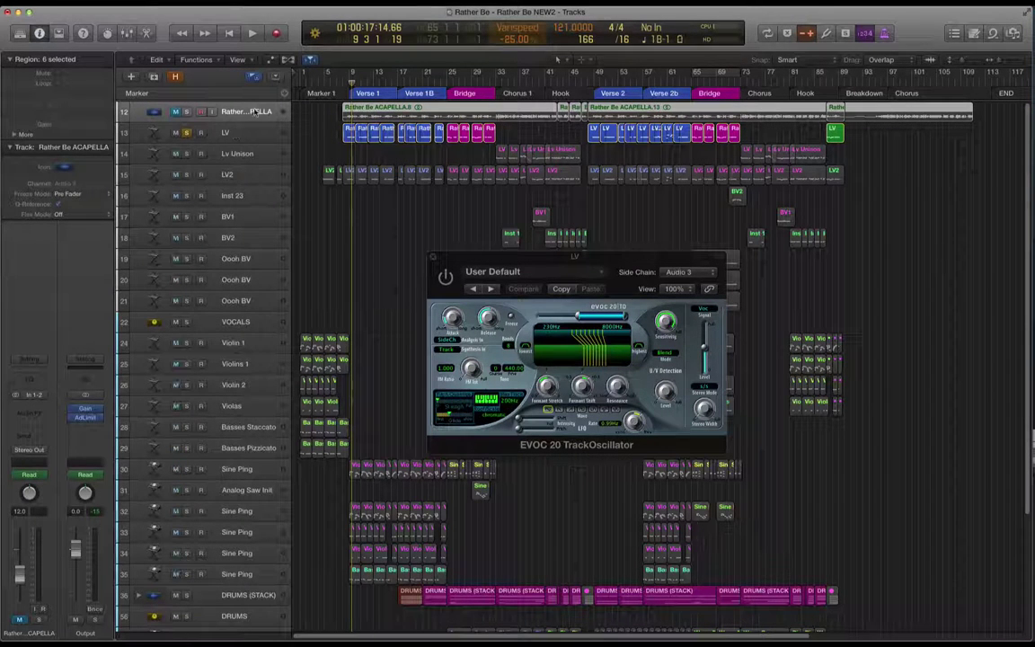
left_click(343, 83)
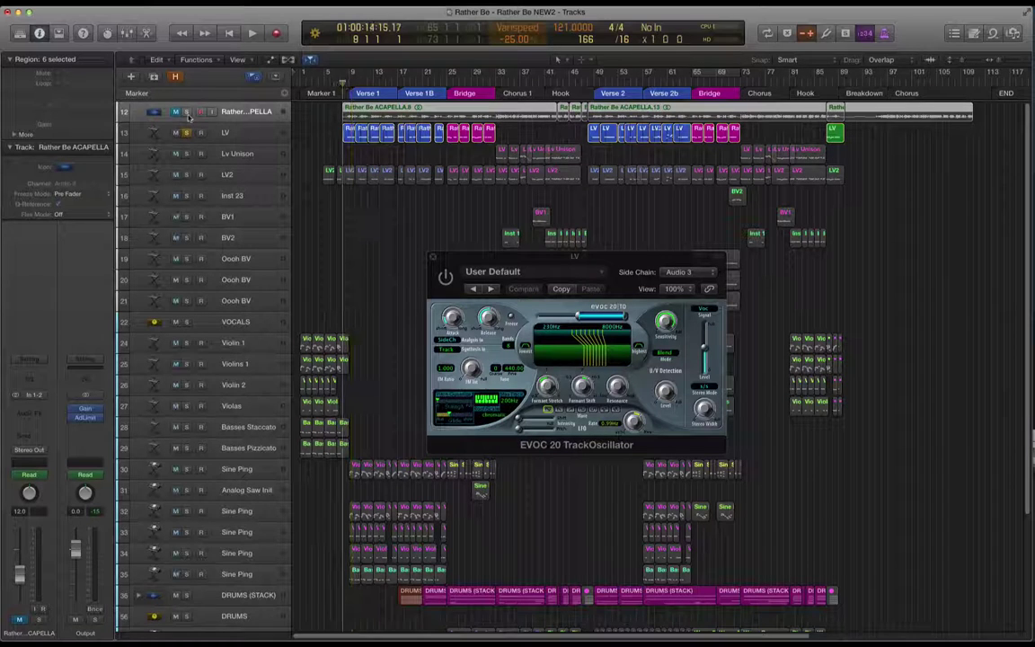
left_click(187, 112)
left_click(176, 111)
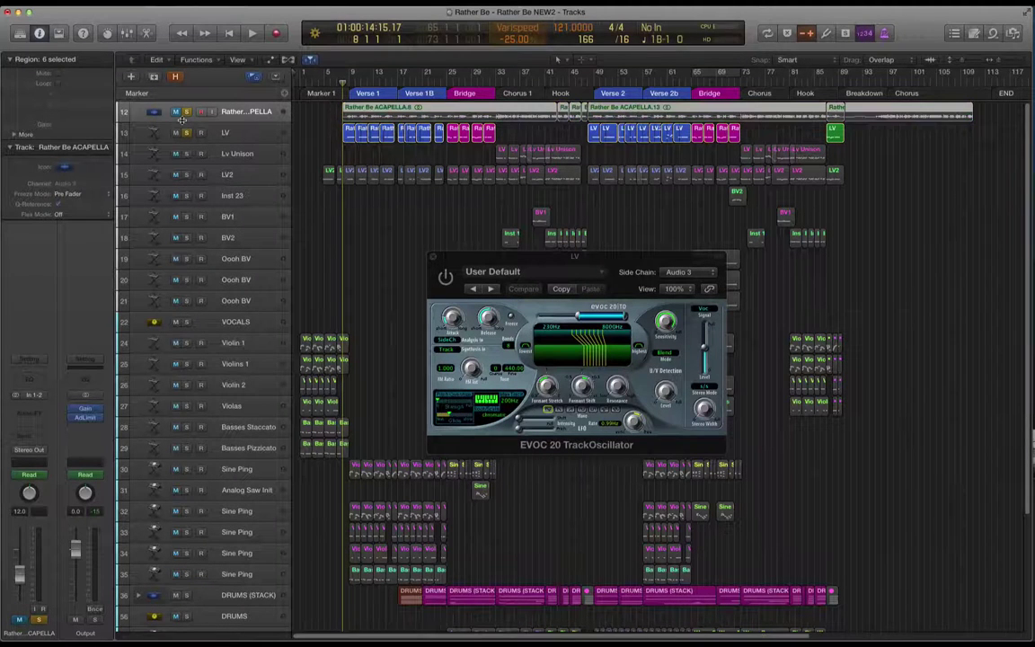
key("space")
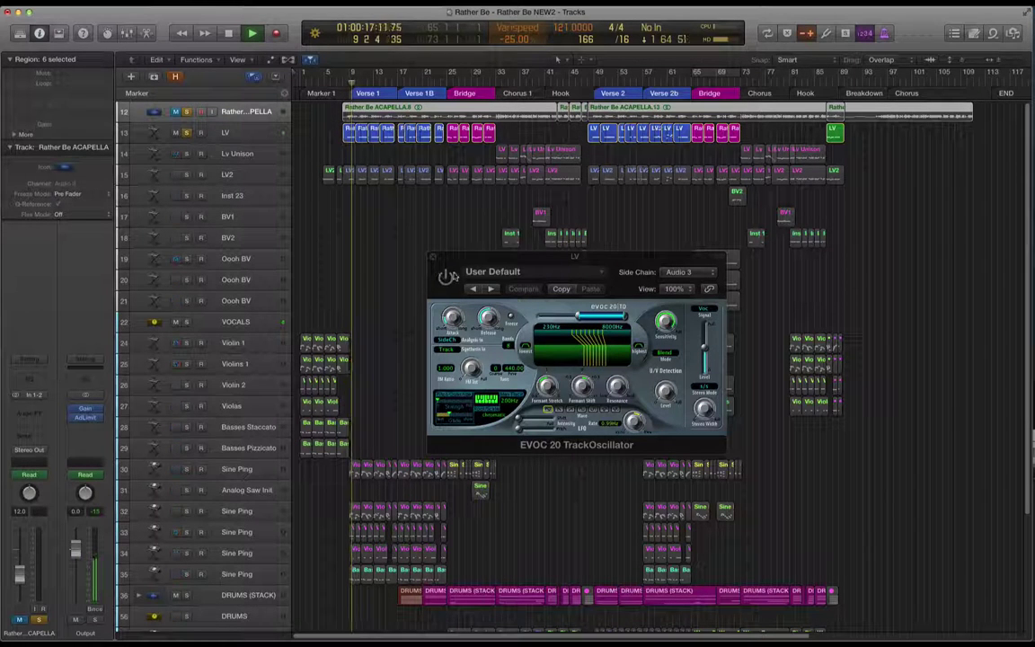
left_click(454, 347)
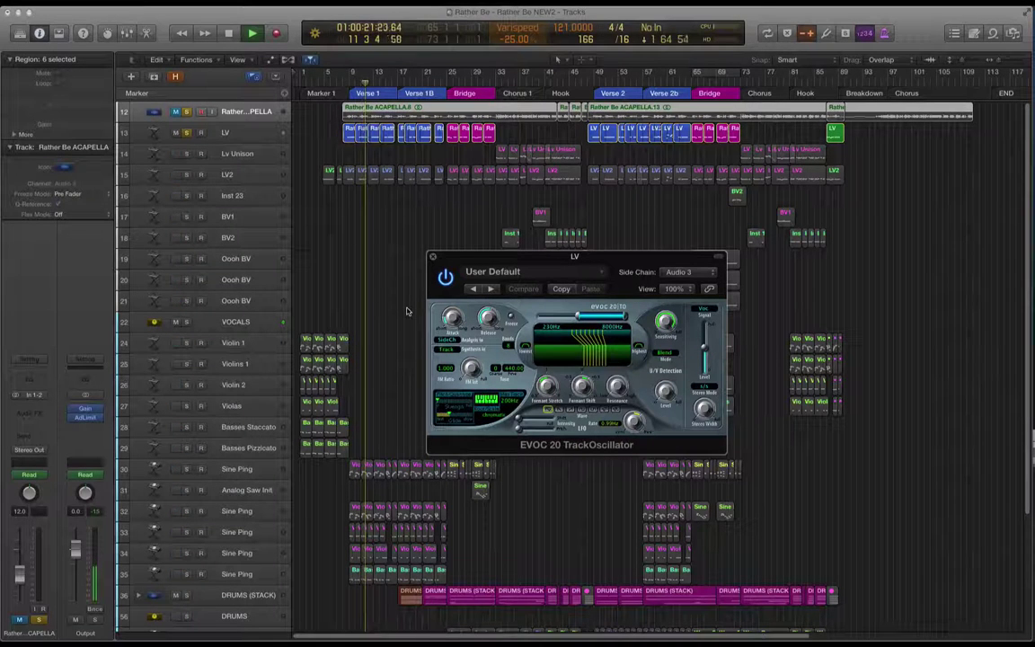
- Bypass the EVOC 20 TrackOscillator during playback, stop the song and return the playhead to bar 9
left_click(445, 278)
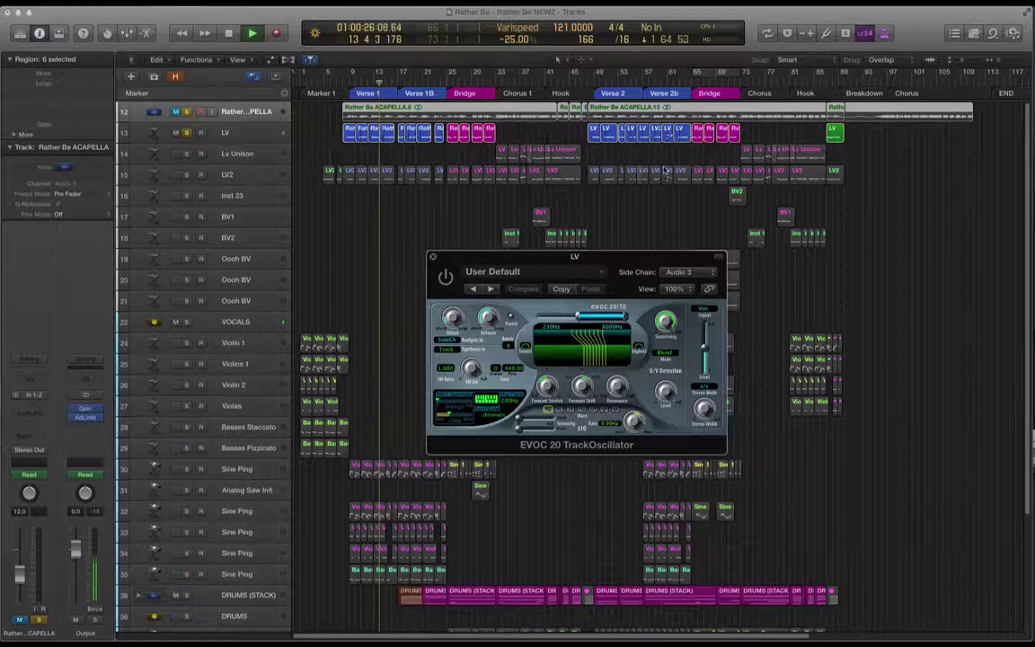
key("space")
left_click(348, 84)
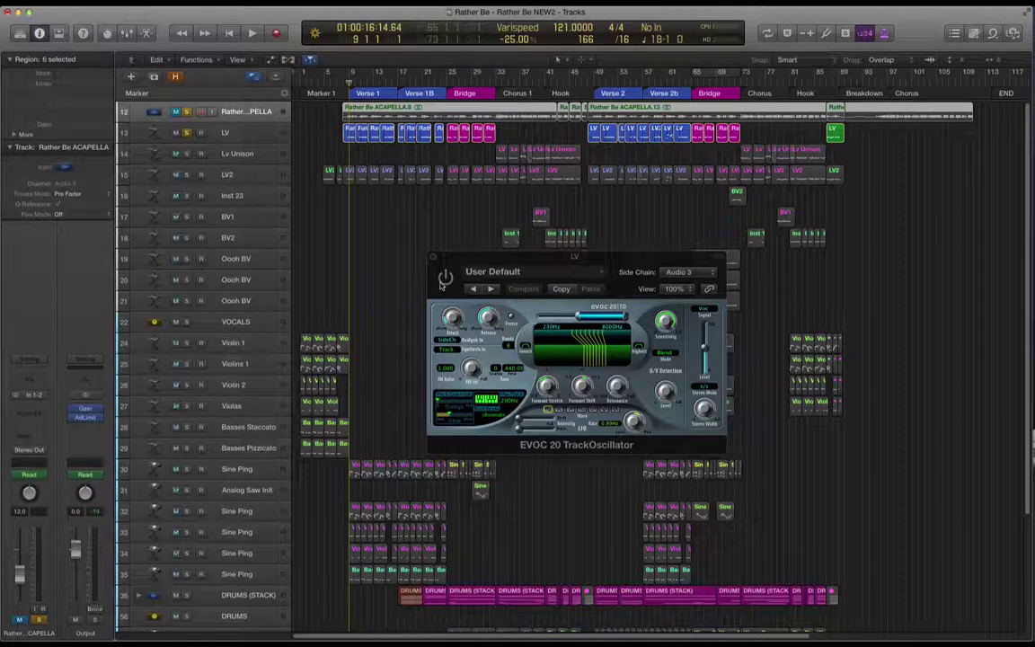
- Select the LV track with its regions, enlarge the timeline around Verse 1 and turn the EVOC 20 TrackOscillator back on
left_click(224, 133)
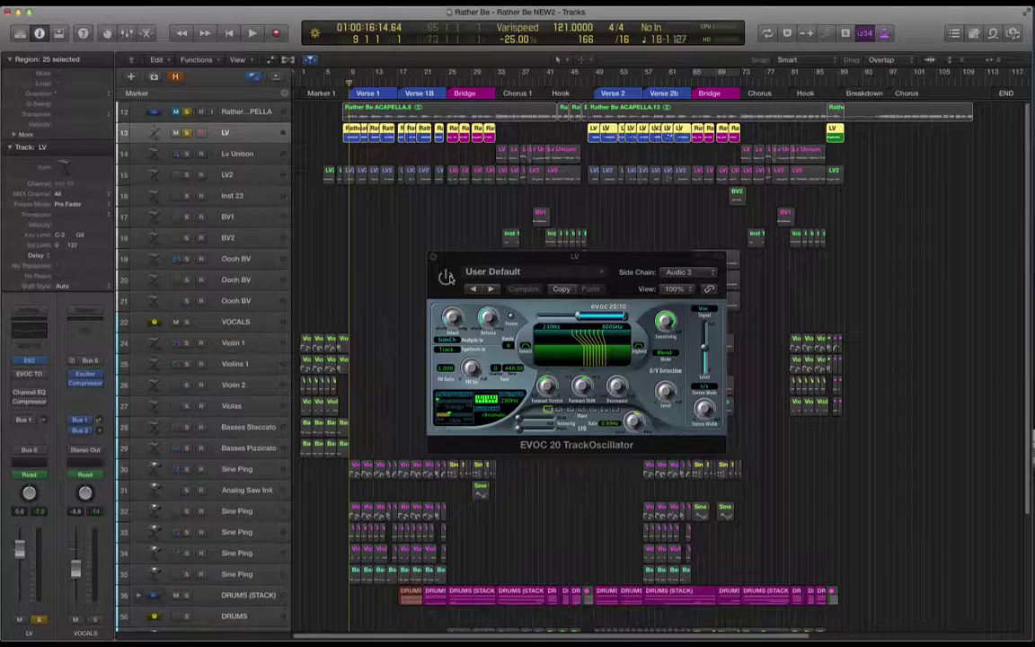
key("super+Right")
key("super+Right")
key("super+Right")
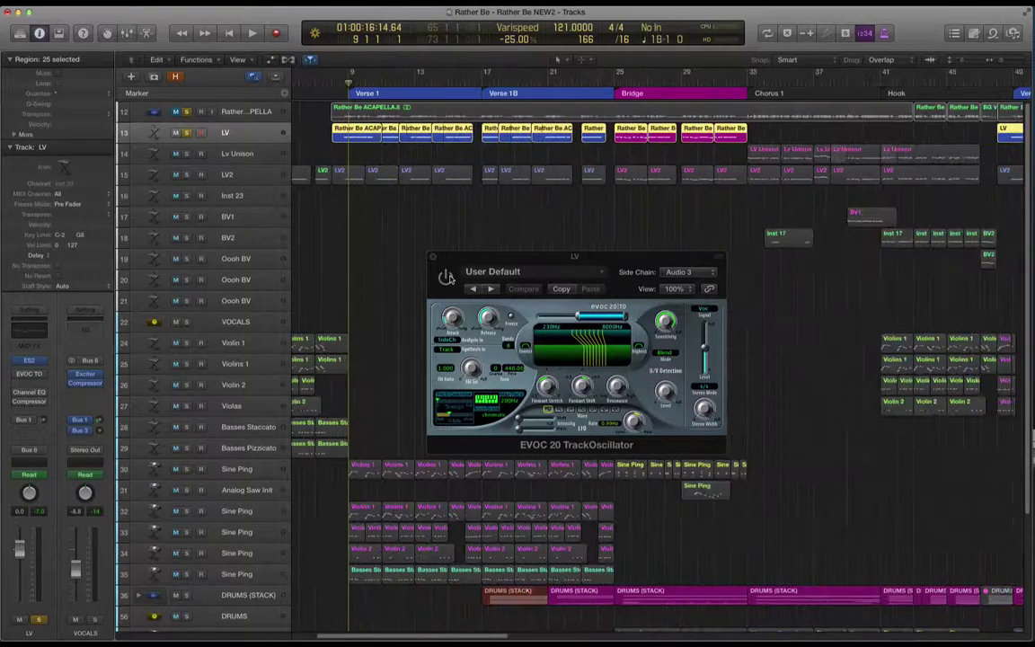
key("super+Right")
left_click(447, 277)
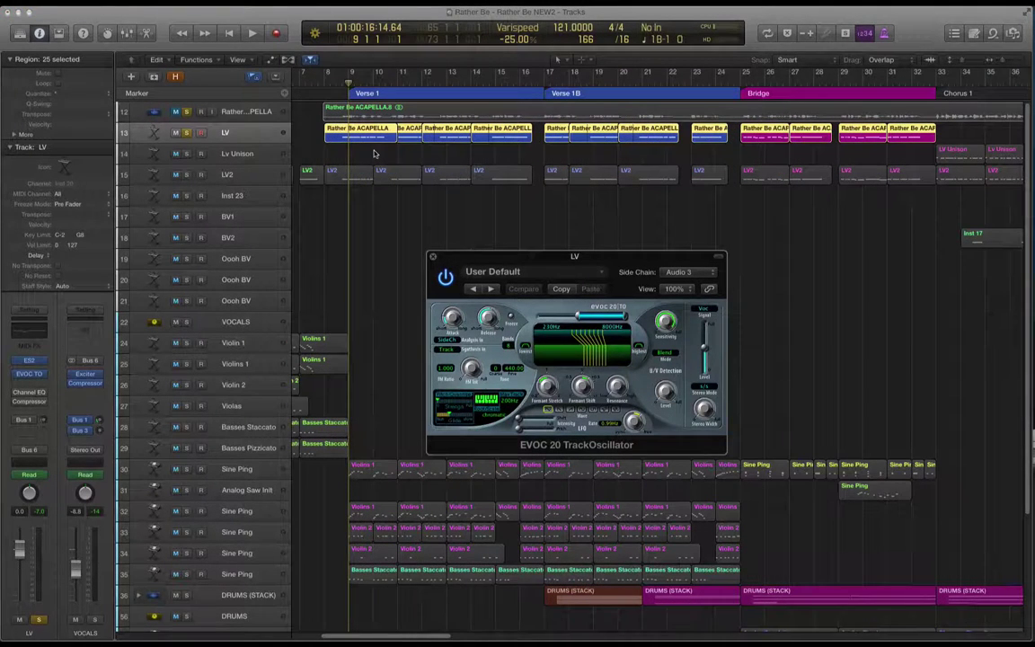
- Play Verse 1 from bar 9 and compare the LV lead with the EVOC 20 TrackOscillator off and on
key("space")
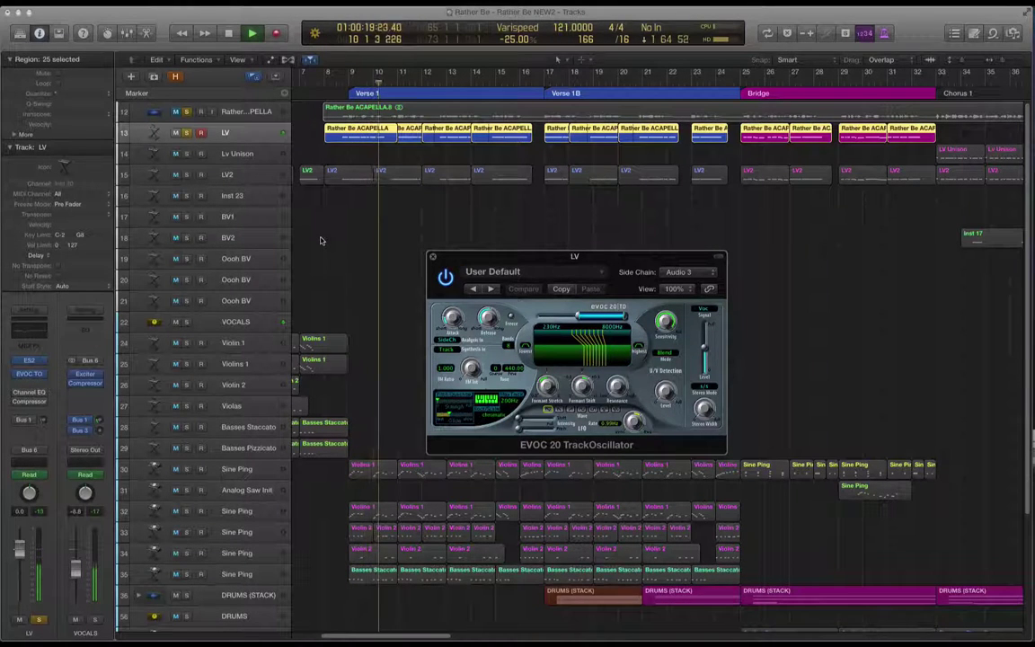
left_click(446, 278)
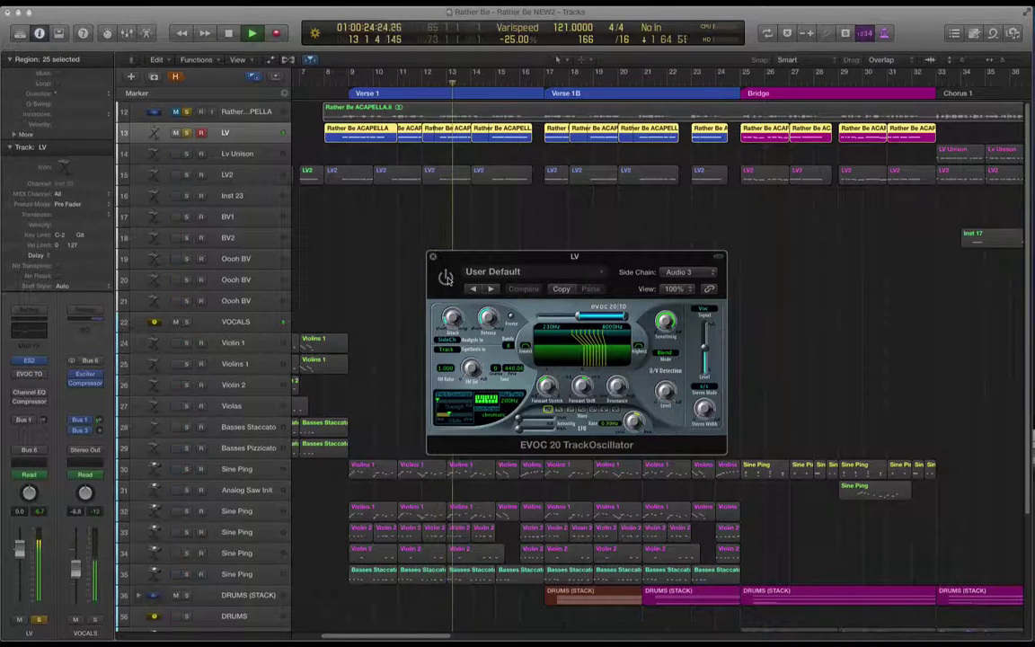
left_click(446, 279)
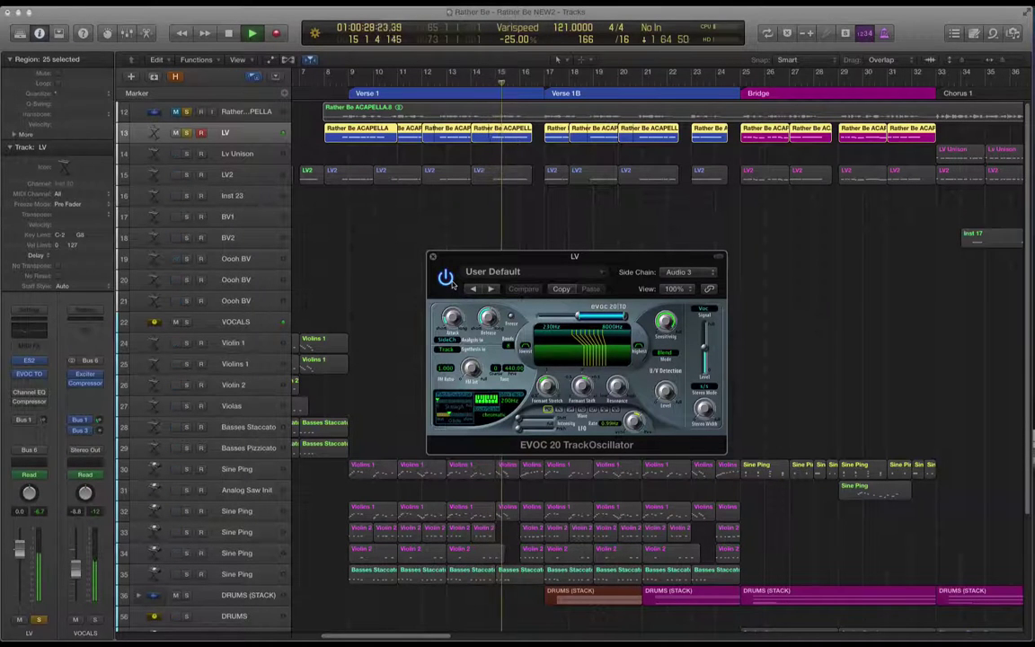
key("space")
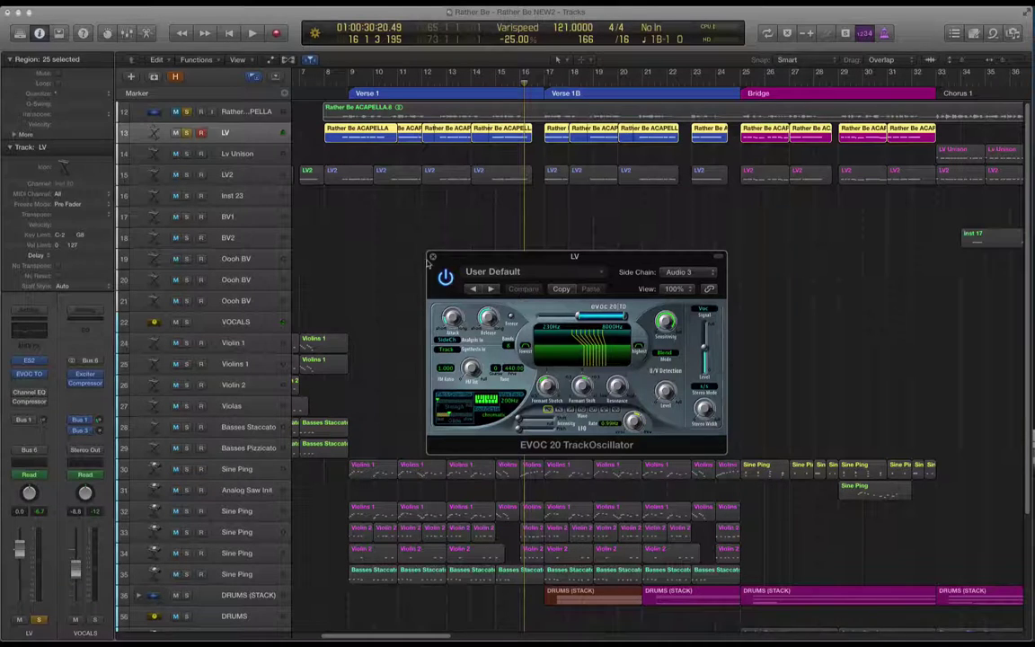
- Inspect the Rather Be ACAPELLA.8 region above the LV regions and shift the EVOC 20 TrackOscillator window slightly higher
left_click(265, 119)
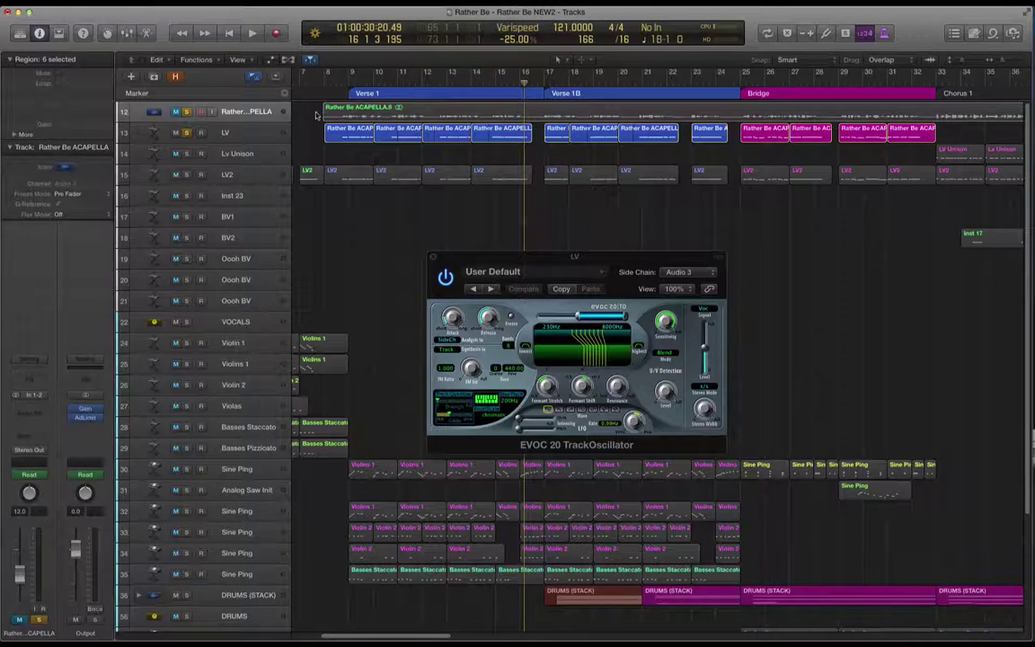
left_click(409, 112)
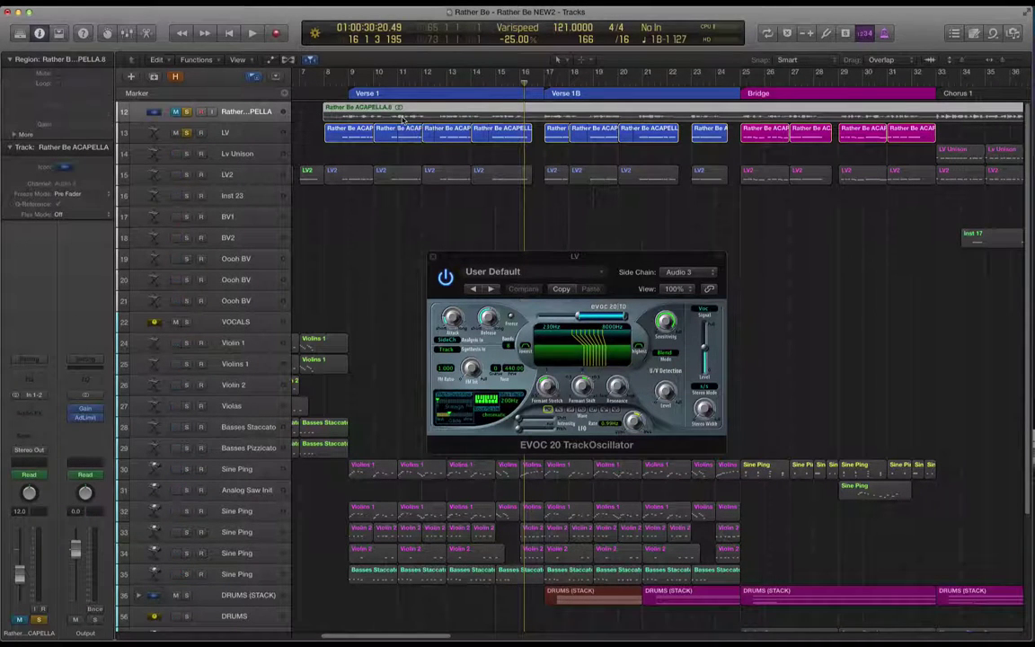
left_click(326, 179)
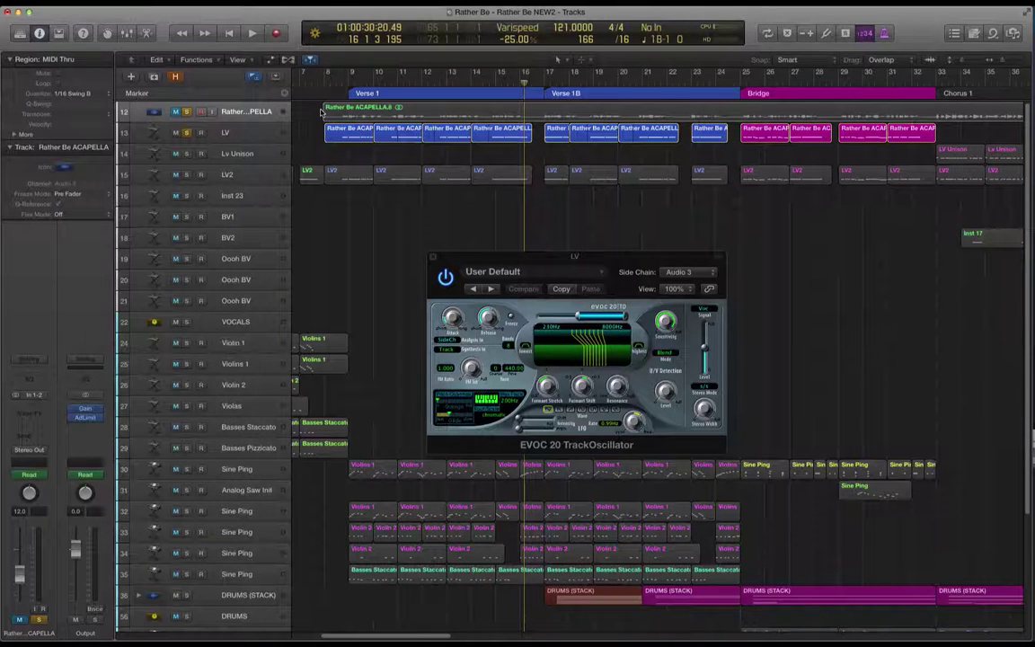
left_click(404, 114)
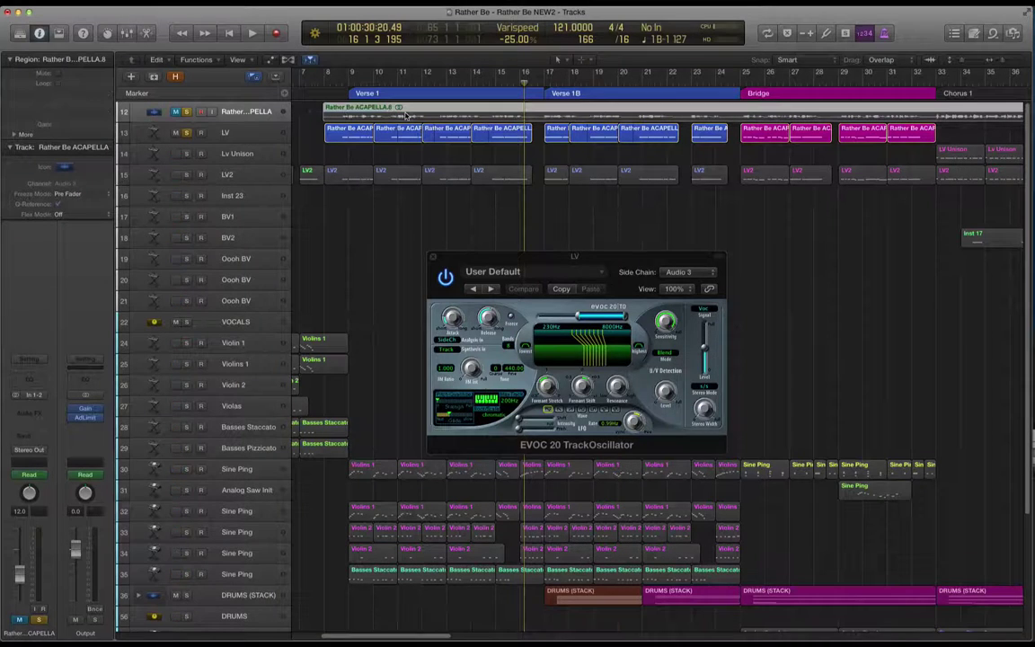
left_click_drag(526, 259, 530, 230)
left_click(332, 149)
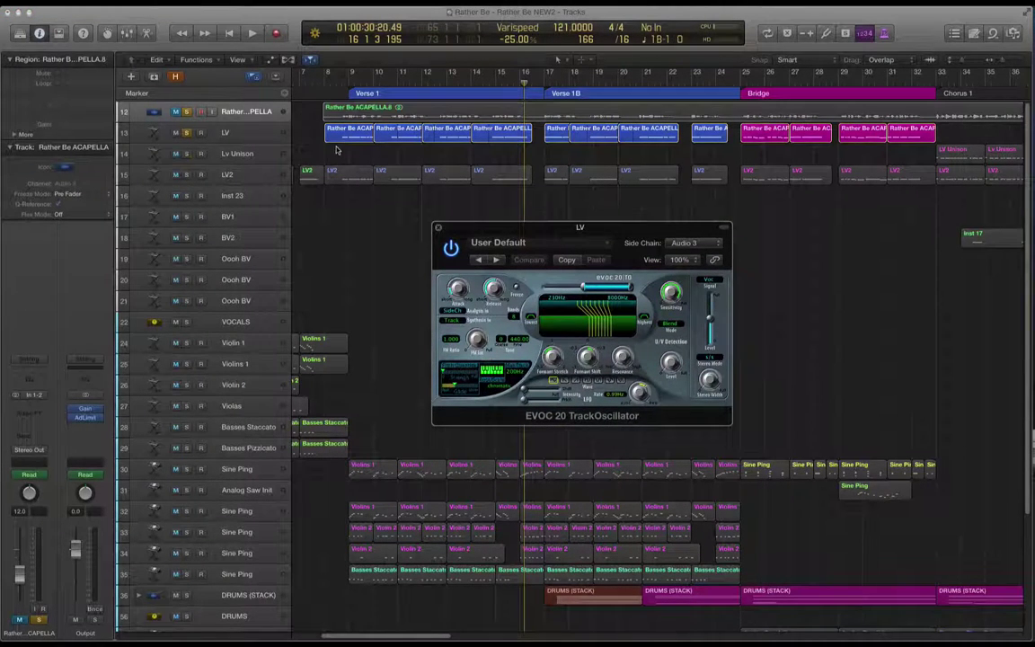
- Reselect the LV track and reposition its EVOC 20 TrackOscillator window clear of the vocal regions
key("Down")
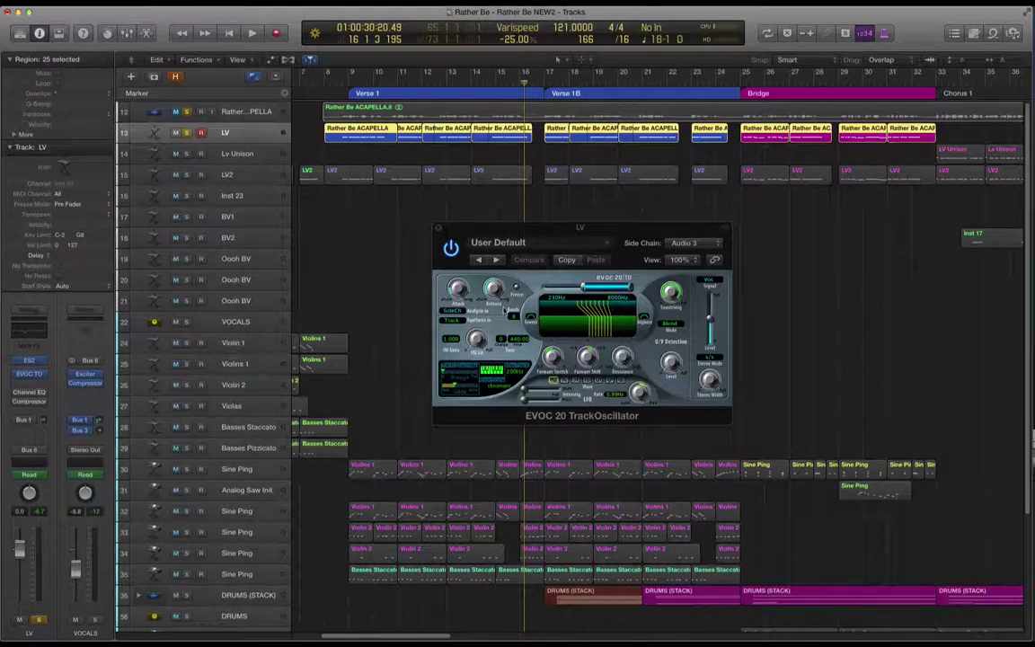
left_click_drag(552, 231, 588, 224)
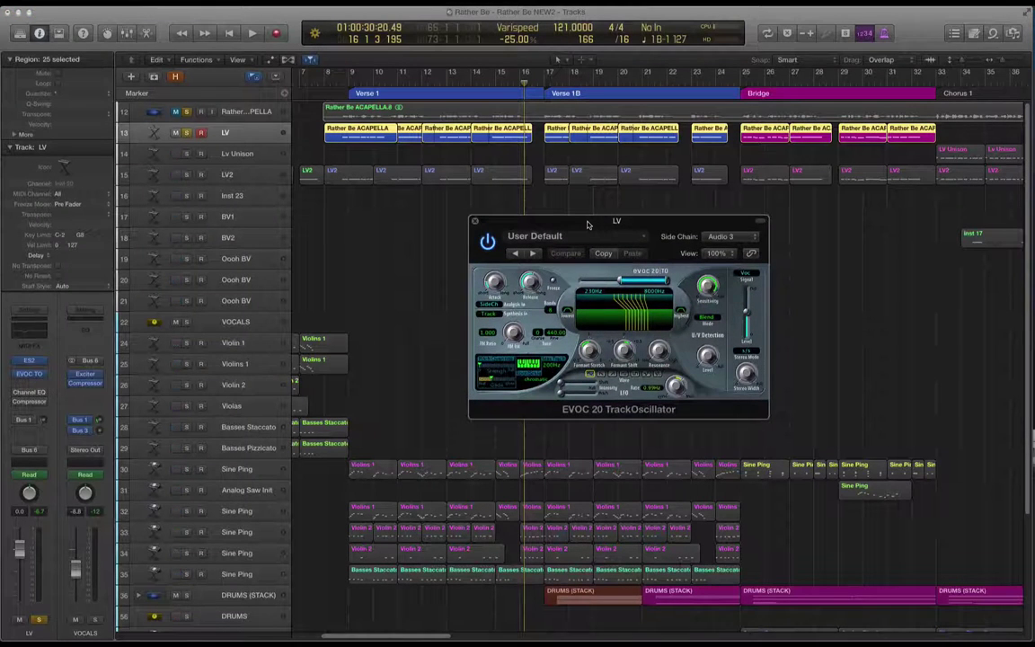
left_click(187, 112)
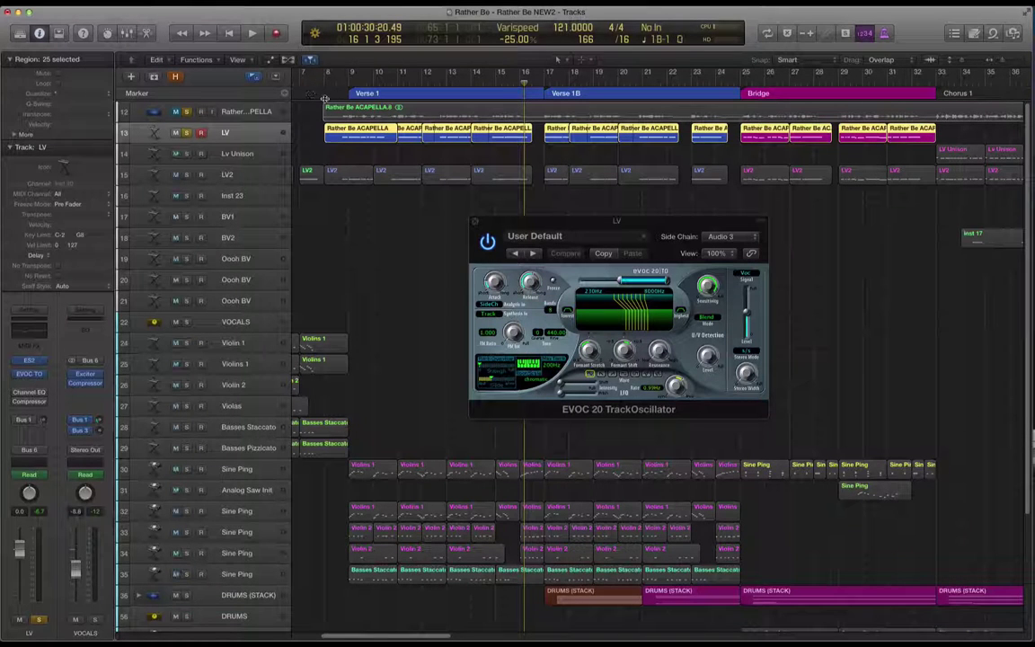
mouse_move(589, 220)
left_mouse_down()
mouse_move(475, 208)
mouse_move(580, 220)
left_mouse_up()
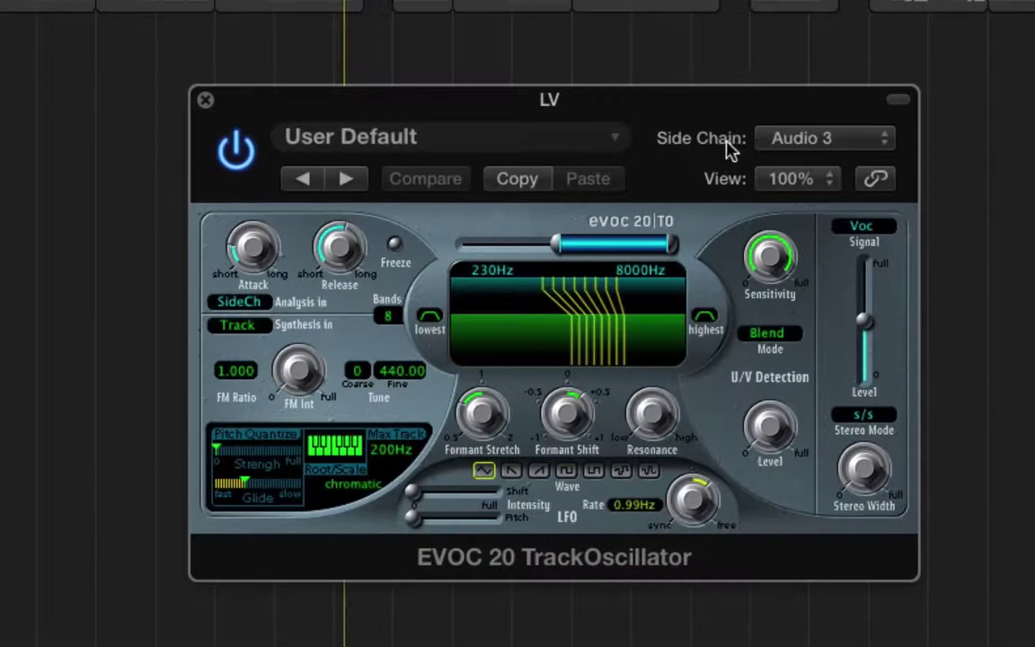
- Choose Audio 3 - Rather Be ACAPELLA as the EVOC side-chain source and Voc as its output signal
left_click(794, 144)
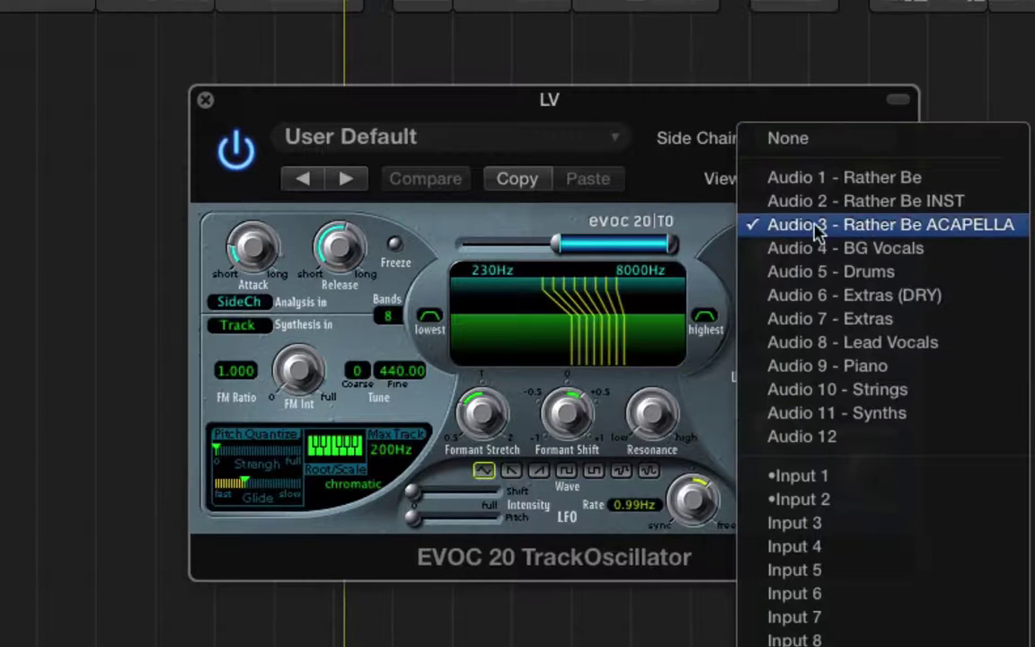
left_click(964, 235)
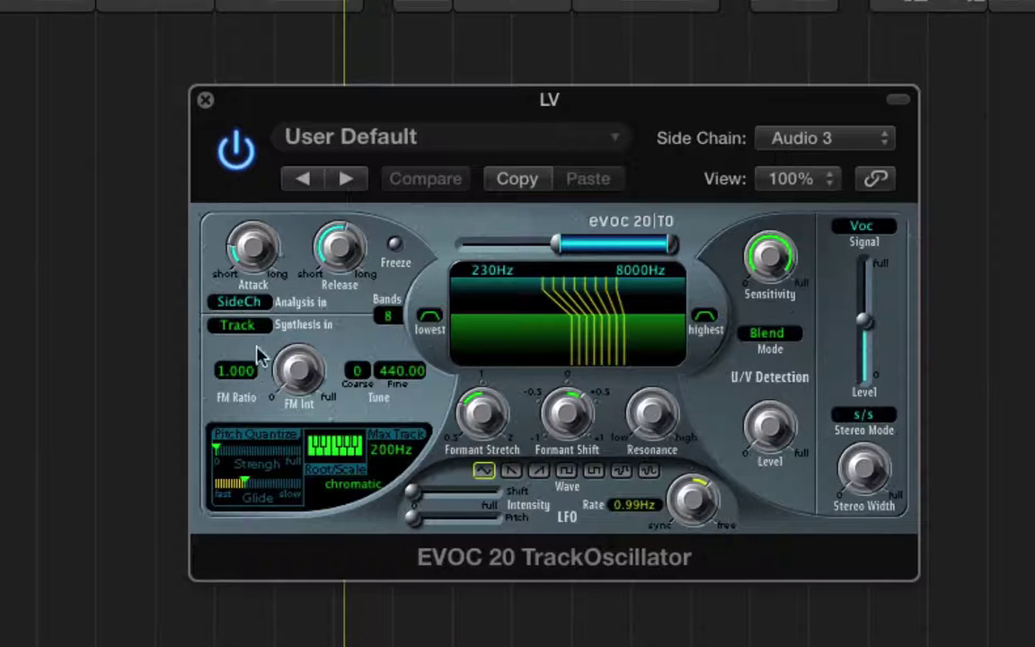
left_click(858, 229)
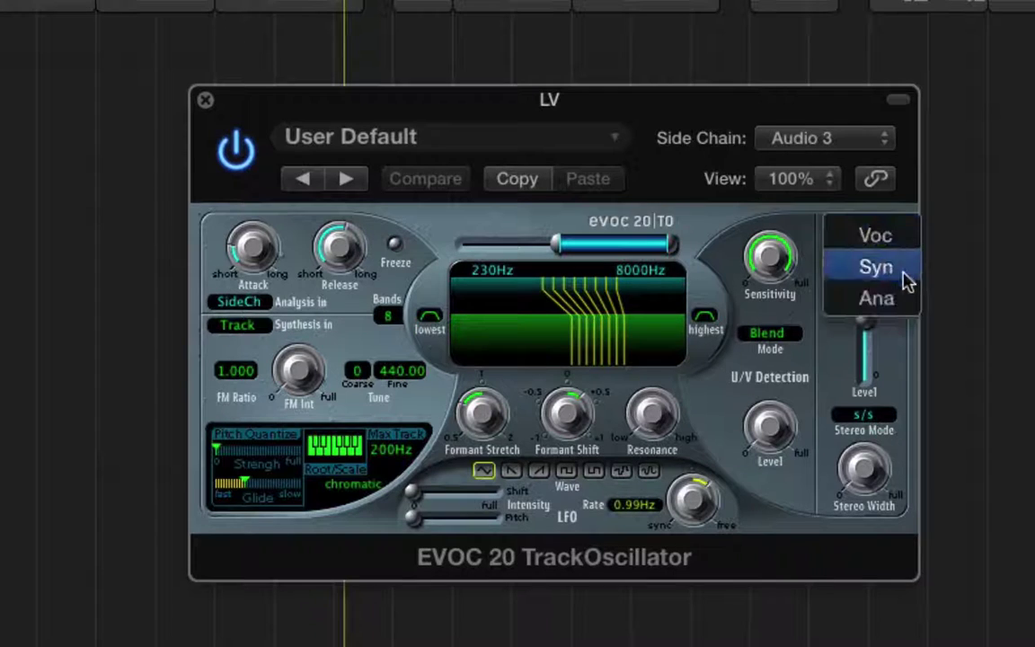
left_click(877, 238)
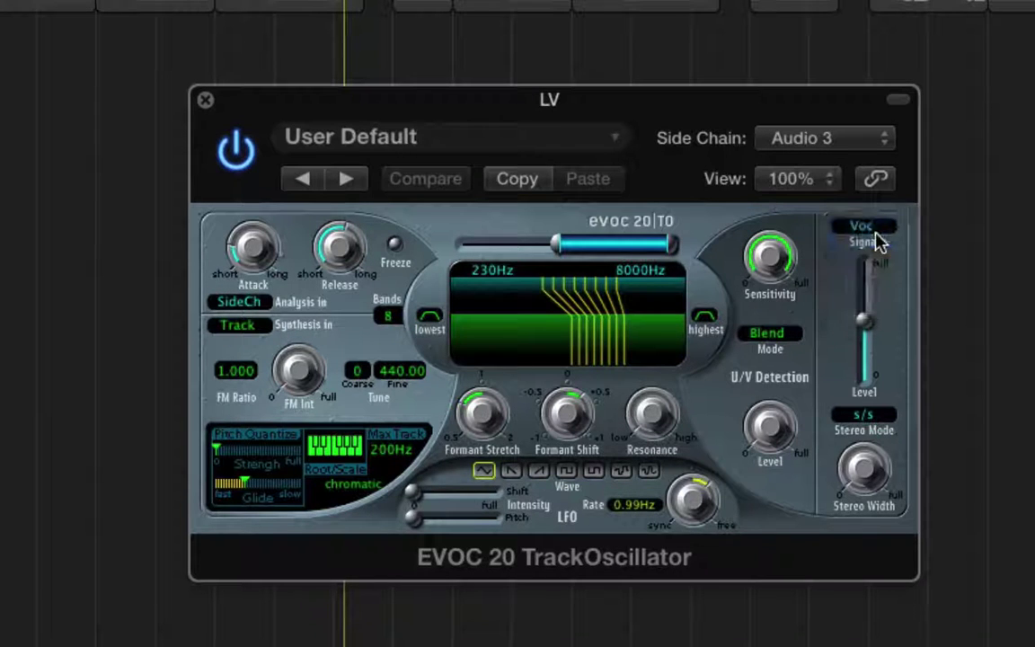
- Try out the EVOC stereo width, sensitivity and lower band limit, and choose Blend as the U/V Detection mode
left_click_drag(867, 470, 886, 597)
left_click(868, 472)
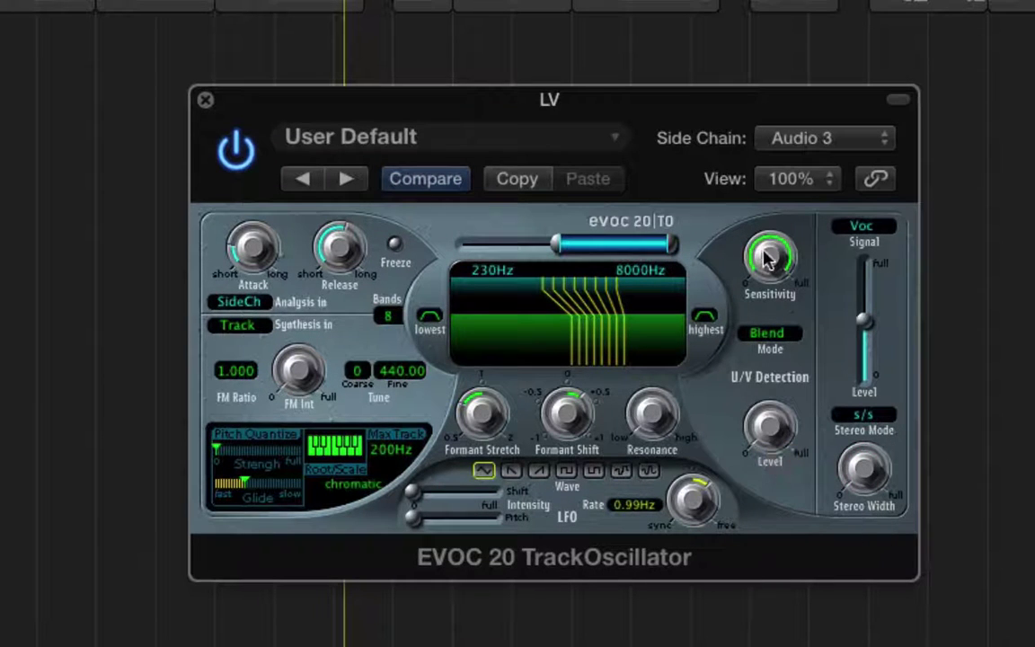
left_click_drag(772, 256, 782, 155)
left_click(770, 335)
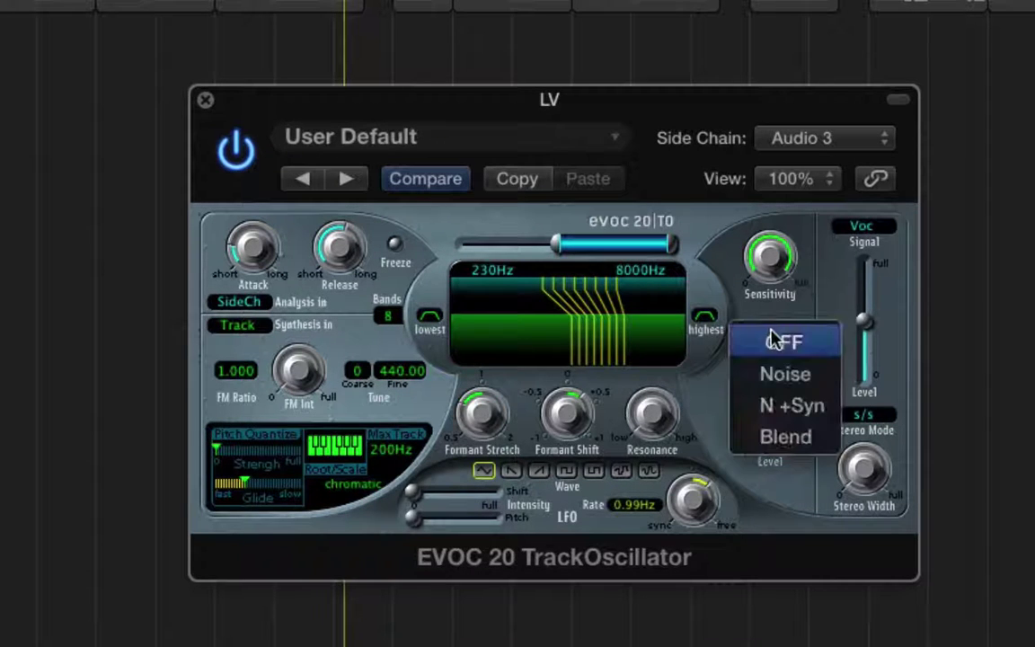
left_click(799, 440)
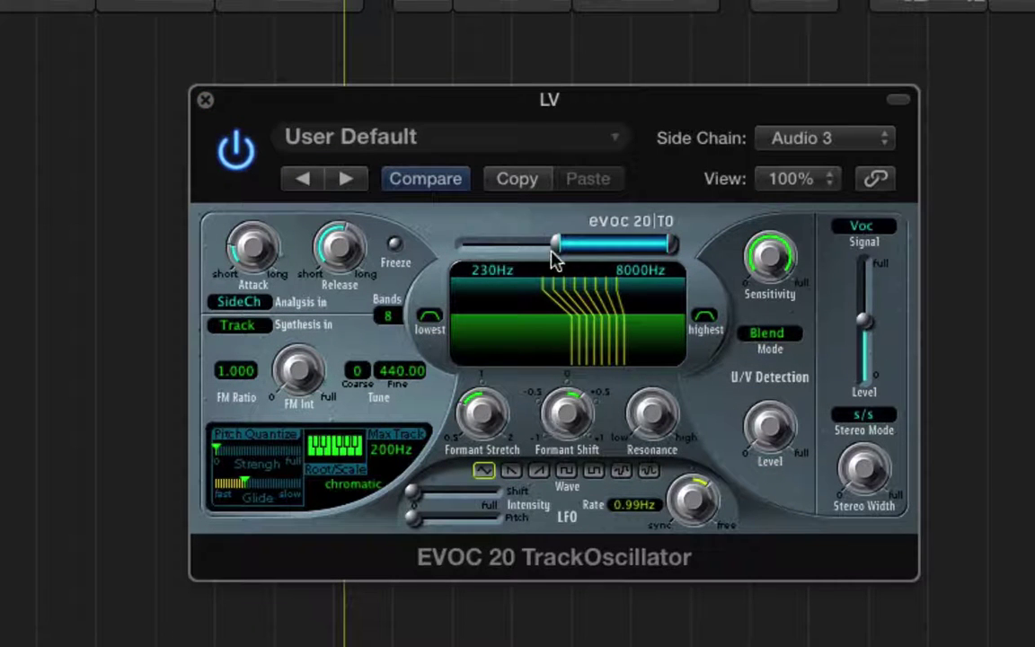
mouse_move(557, 251)
left_mouse_down()
mouse_move(442, 236)
mouse_move(401, 244)
mouse_move(432, 230)
mouse_move(539, 264)
mouse_move(460, 241)
mouse_move(559, 256)
mouse_move(421, 247)
mouse_move(450, 244)
mouse_move(543, 270)
mouse_move(557, 264)
mouse_move(547, 256)
mouse_move(559, 258)
left_mouse_up()
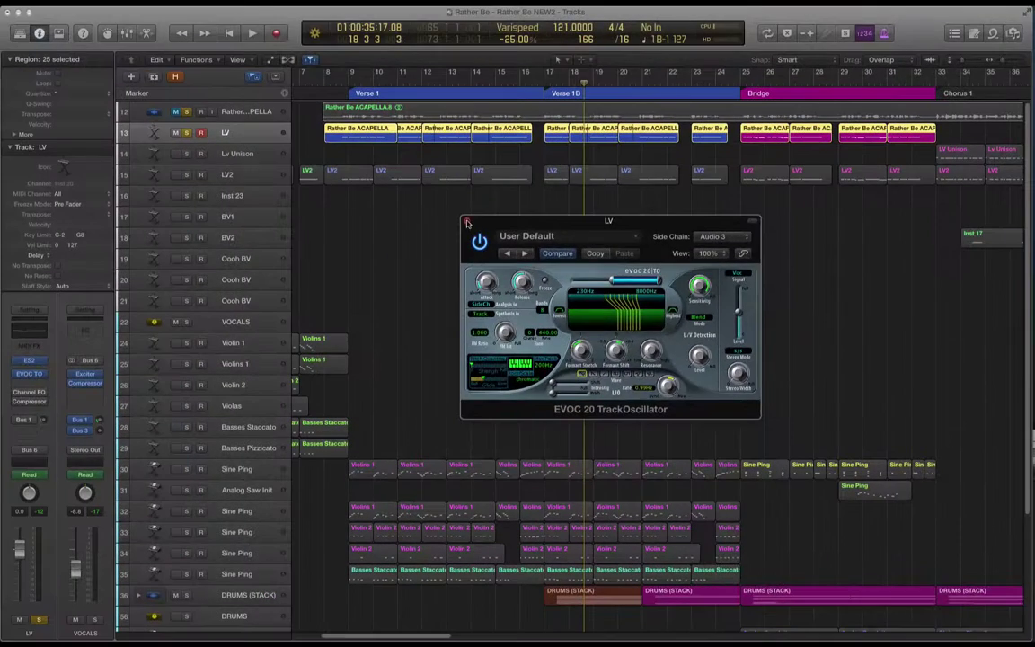
- Close the EVOC 20 TrackOscillator, place the playhead at bar 8 and reselect LV after checking the acapella track
left_click(467, 221)
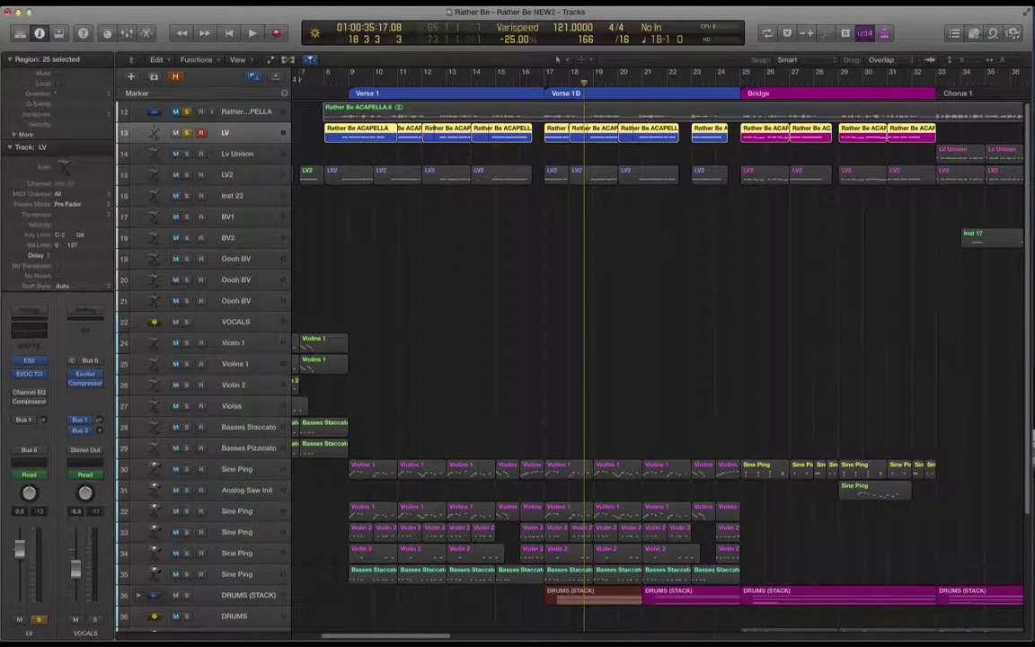
left_click(333, 79)
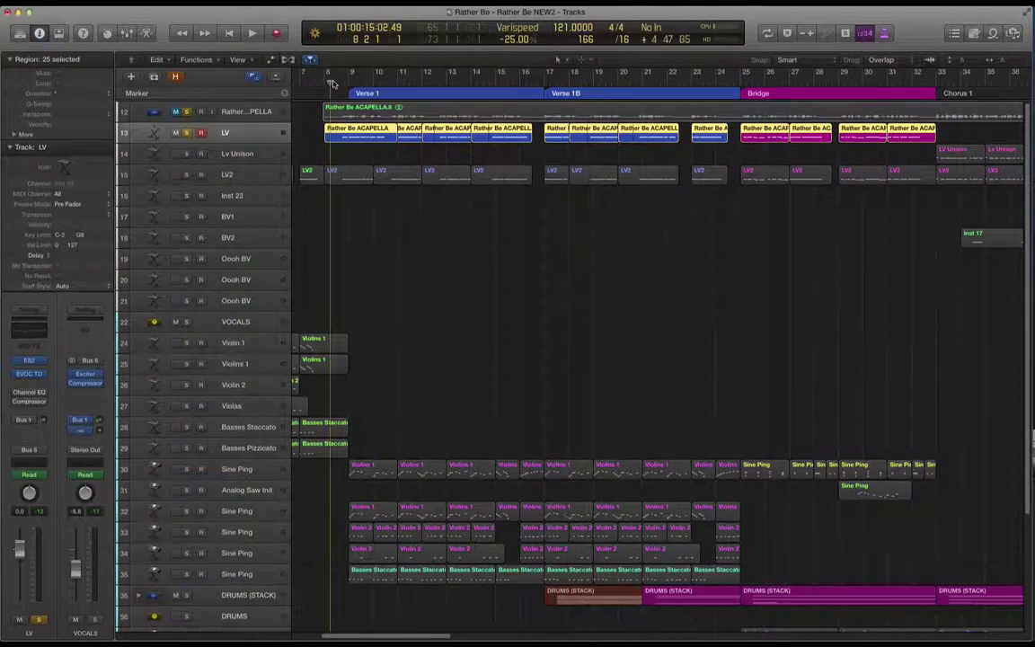
left_click(398, 116)
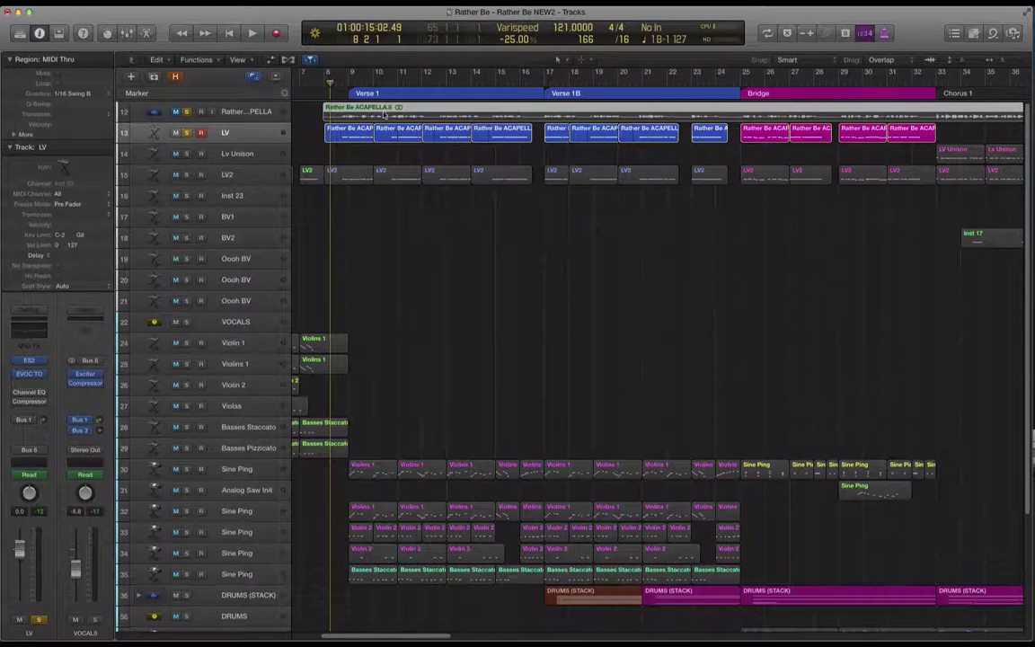
left_click(334, 122)
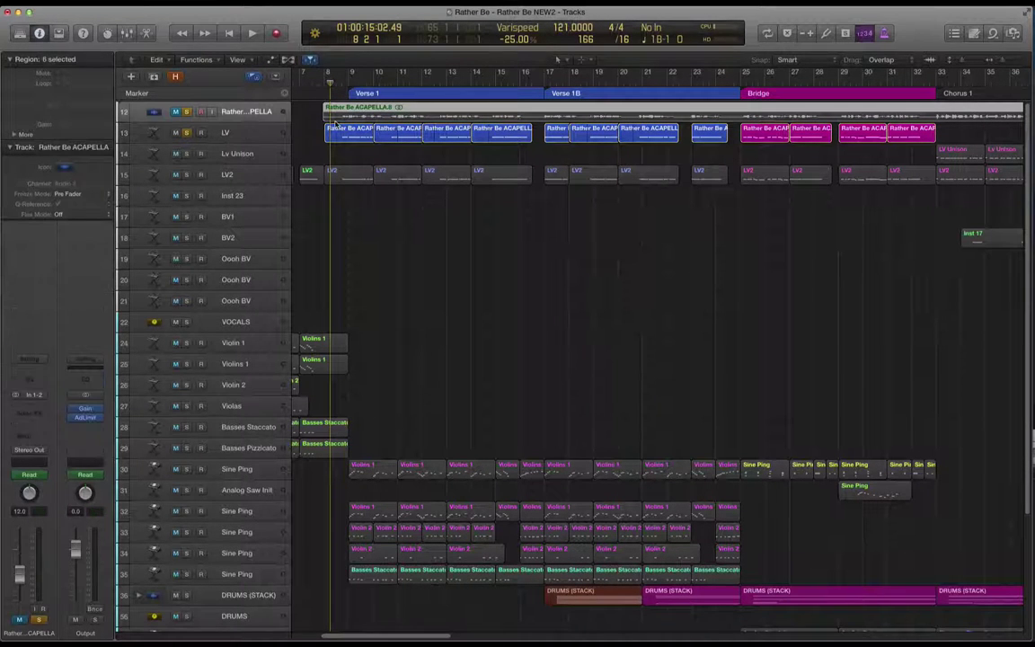
left_click(242, 137)
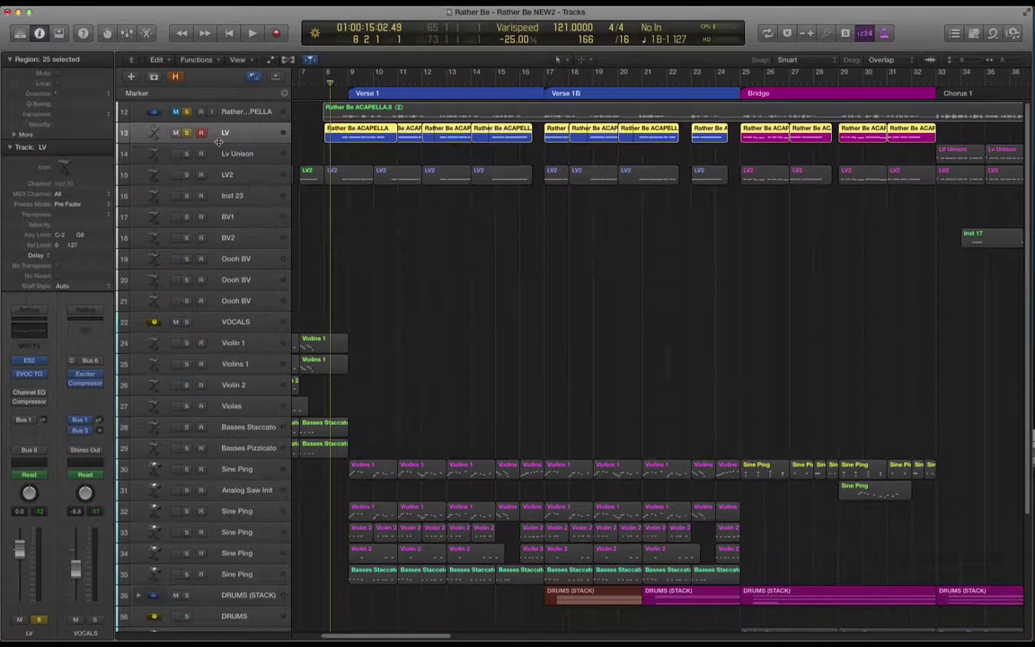
- Enable the Channel EQ on the LV track, examine its low-mid cut and close it again
left_click(34, 396)
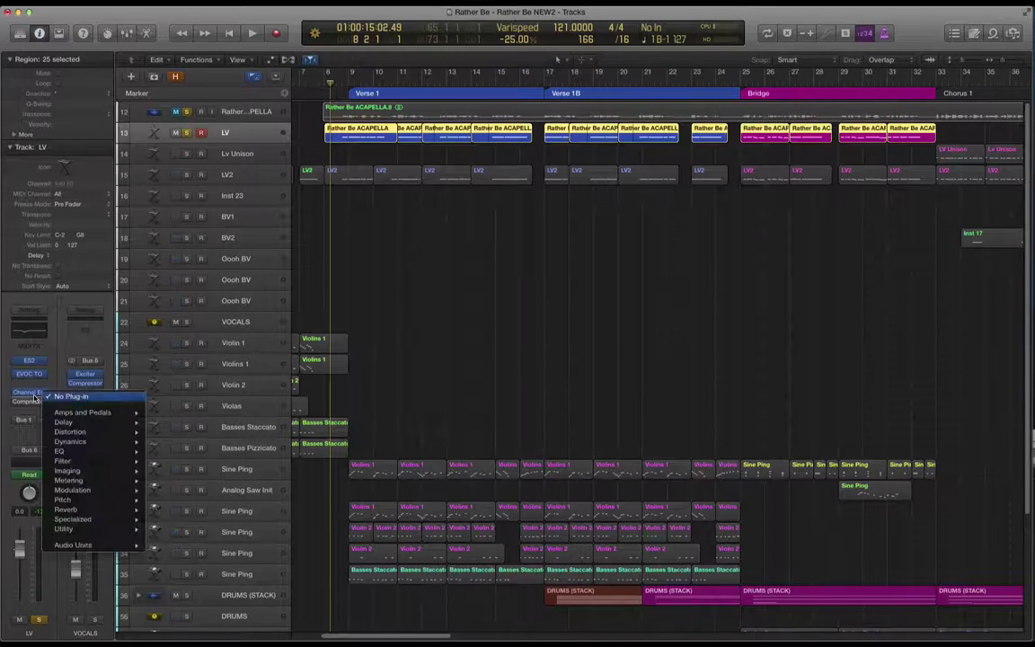
left_click(46, 386)
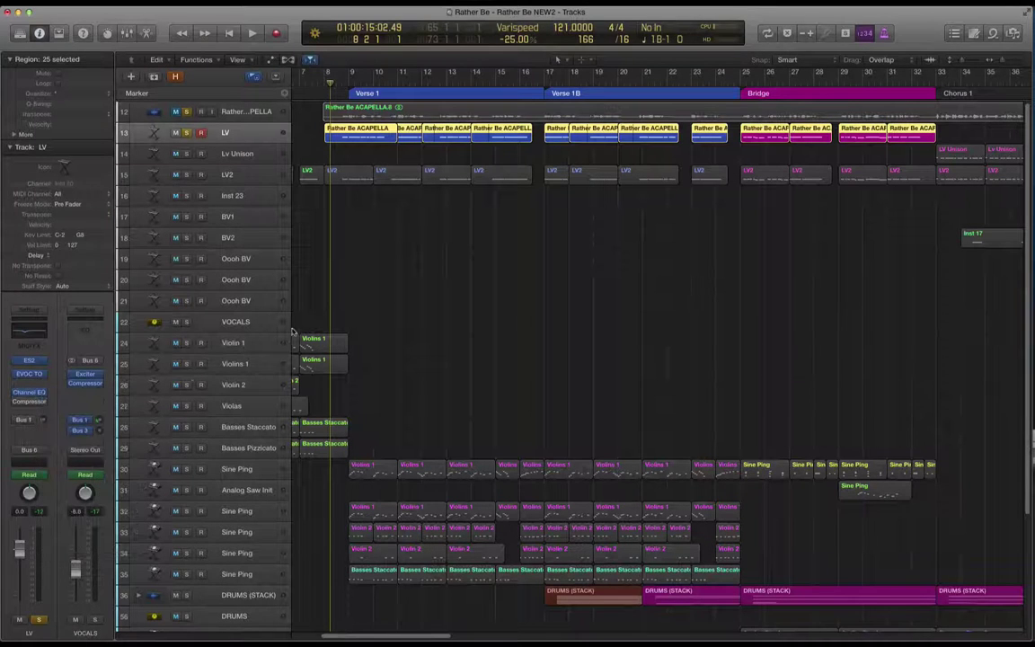
left_click(43, 392)
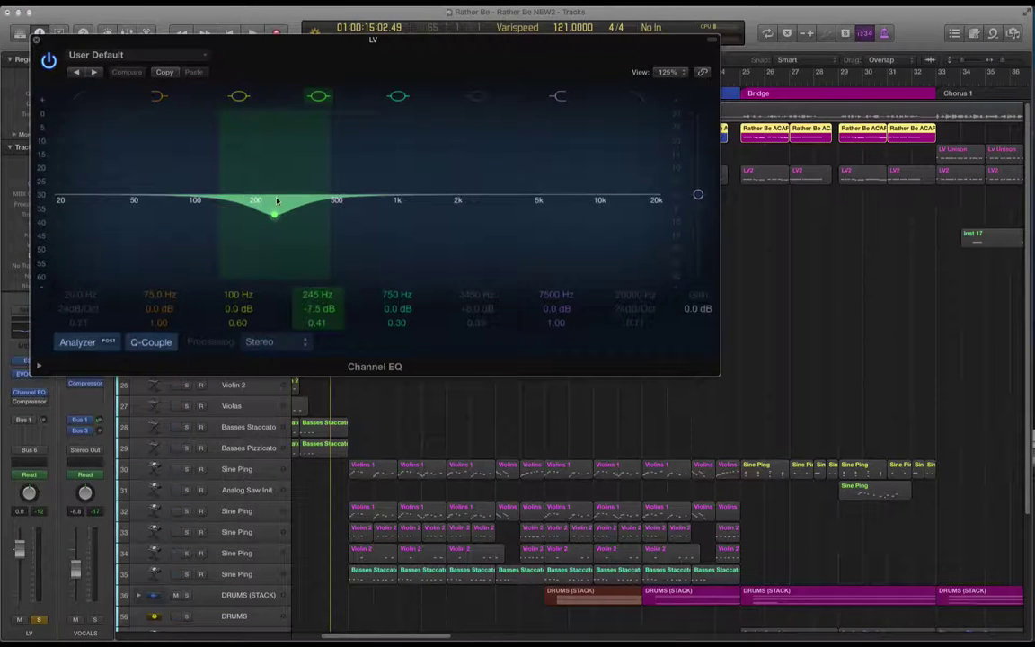
left_click(35, 41)
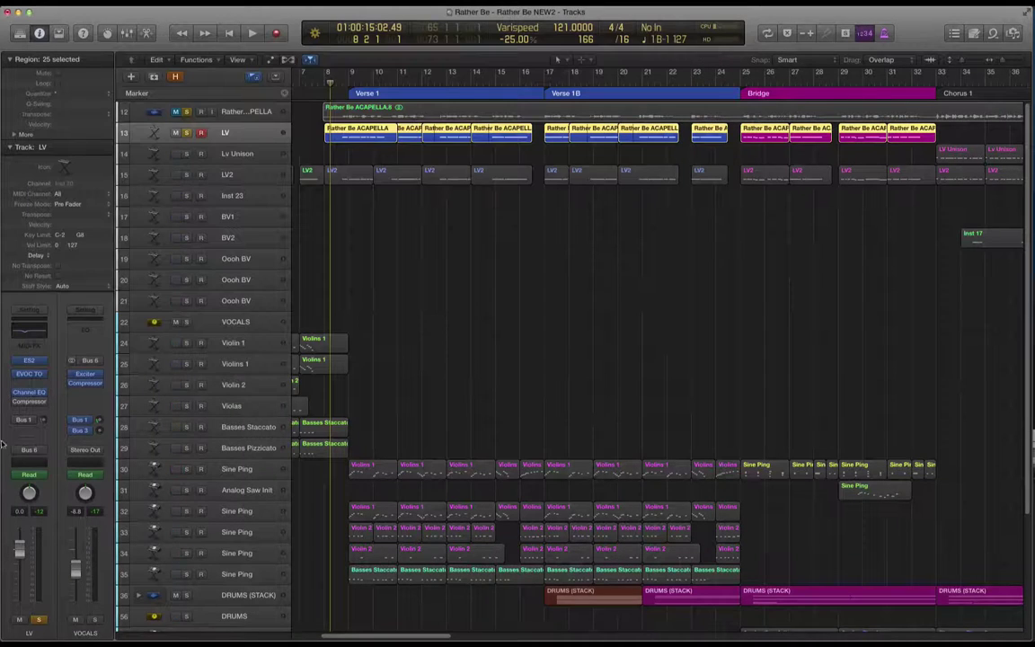
- Listen to the processed LV lead from bar 8 into Verse 1, clear the region selection and stop playback
mouse_move(17, 404)
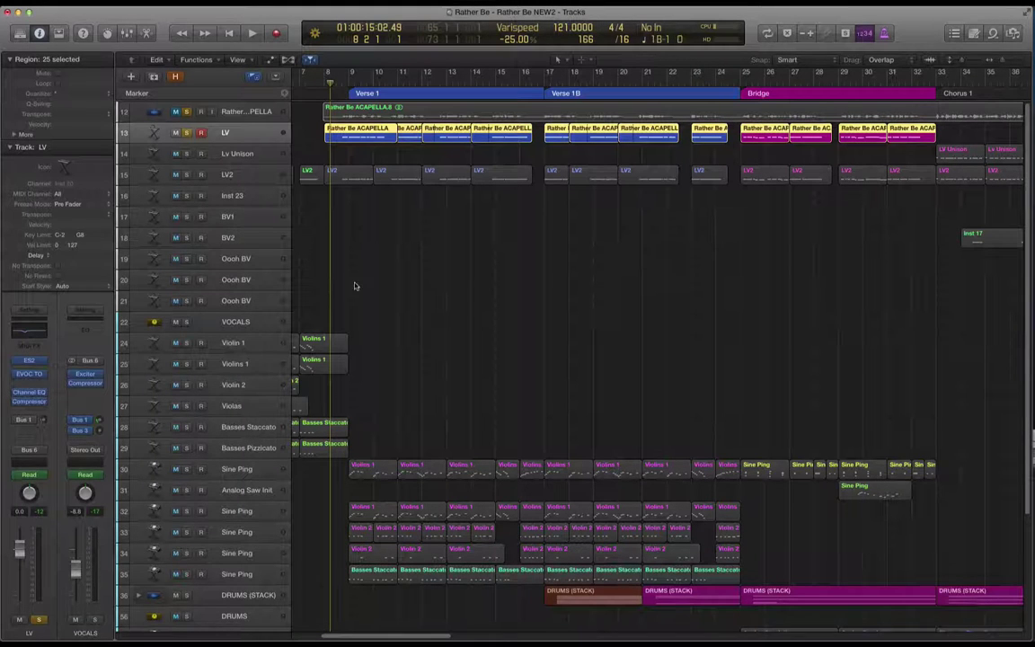
key("space")
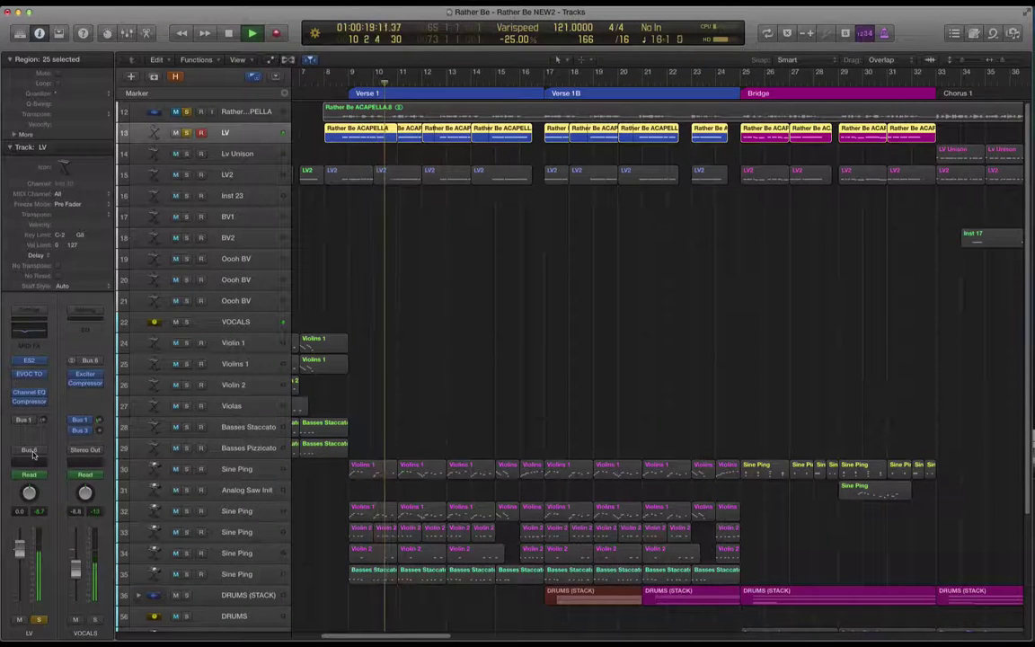
left_click(665, 256)
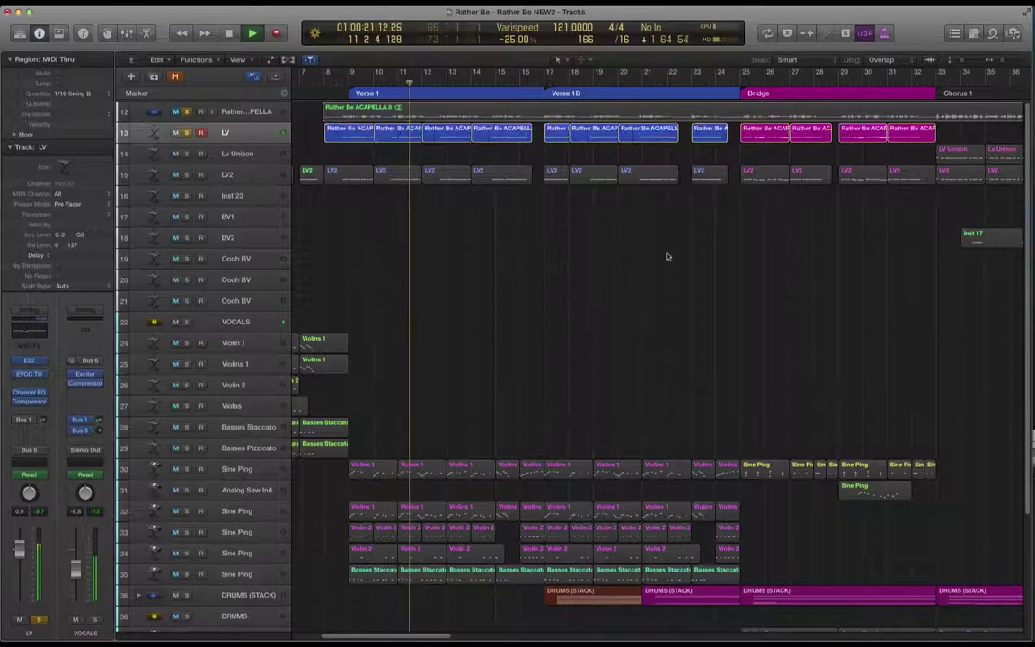
key("super+Left")
key("super+Left")
key("super+Left")
key("super+Left")
key("super+Left")
key("space")
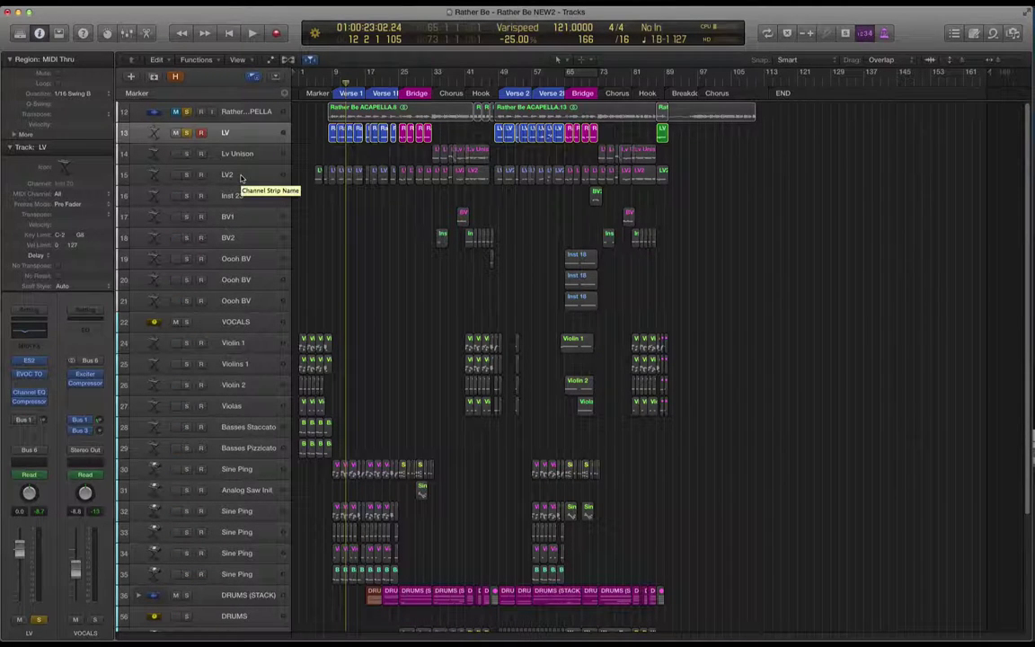
- Solo the LV2 track in place of LV, open its ES2 and audition it while adjusting the first filter's resonance
left_click_drag(314, 137, 719, 133)
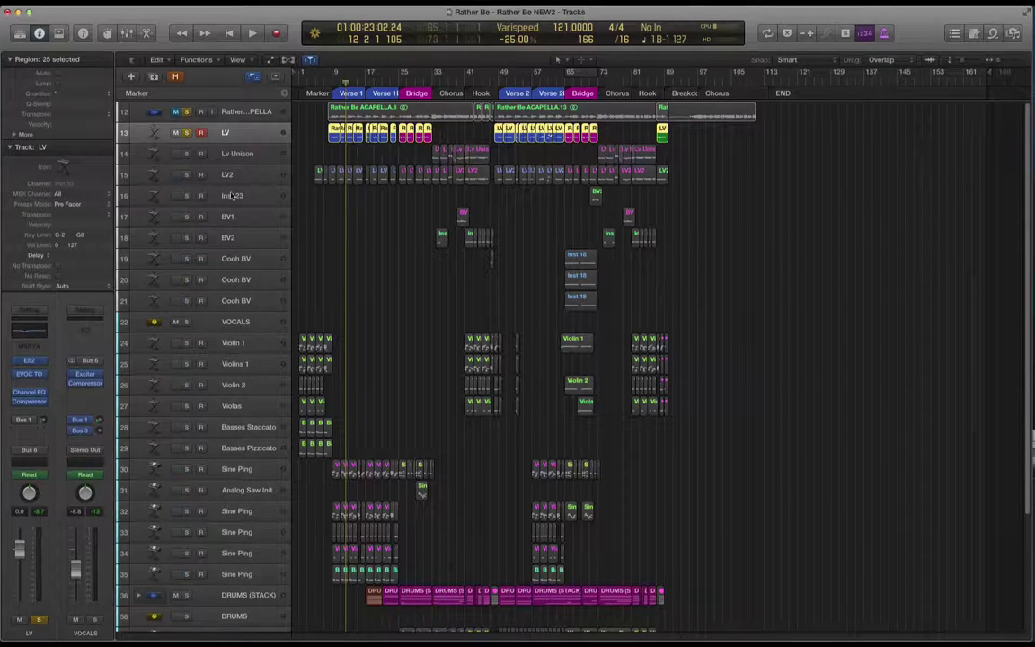
key("Down")
key("Down")
left_click(187, 133)
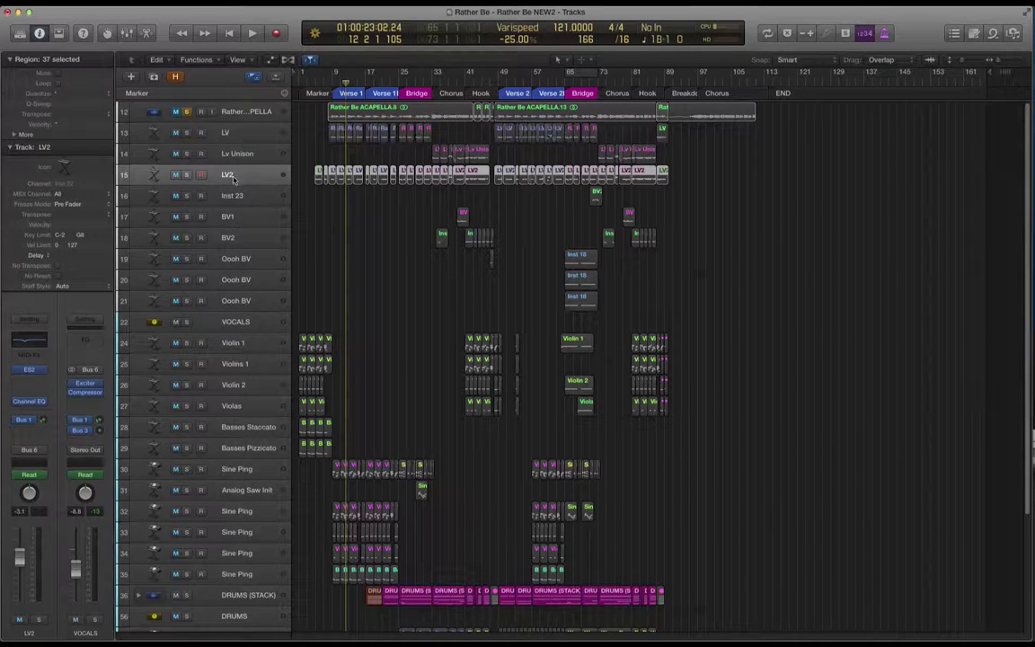
left_click(189, 175)
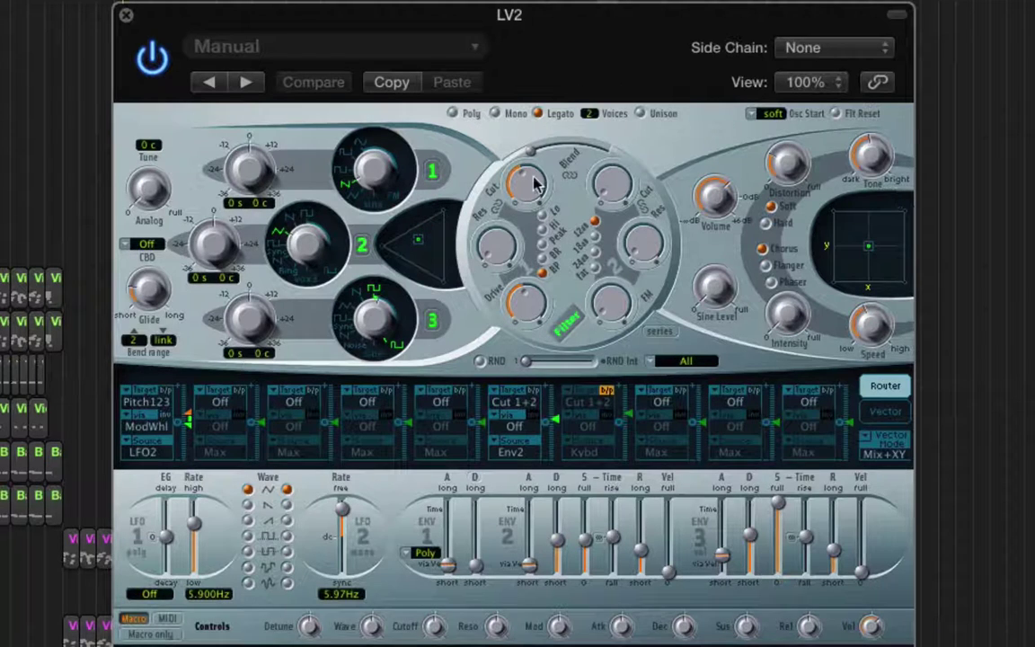
left_click_drag(497, 240, 500, 289)
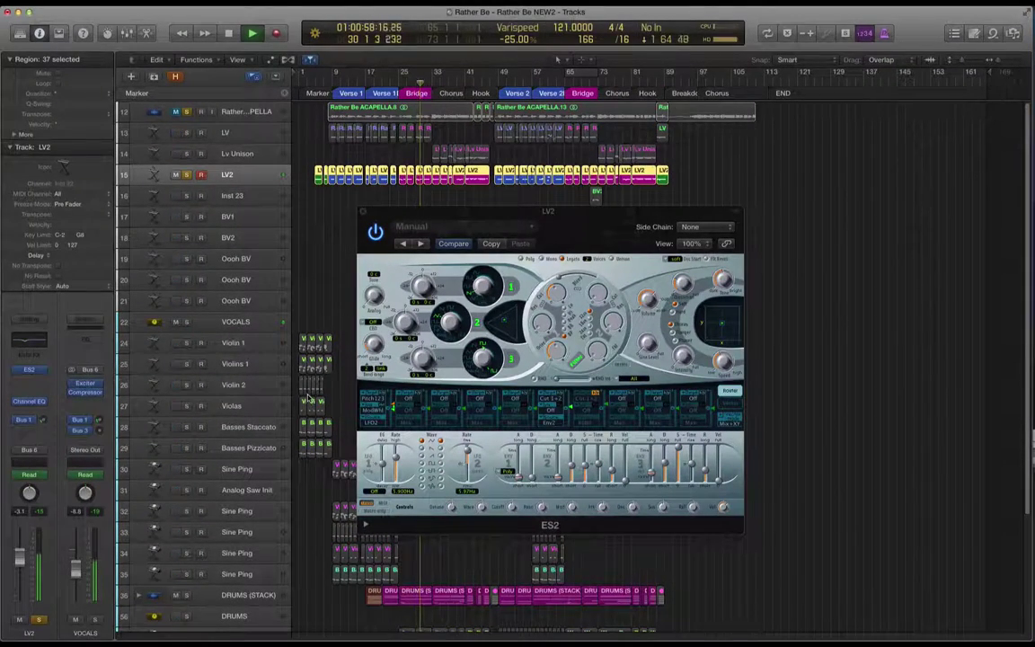
key("space")
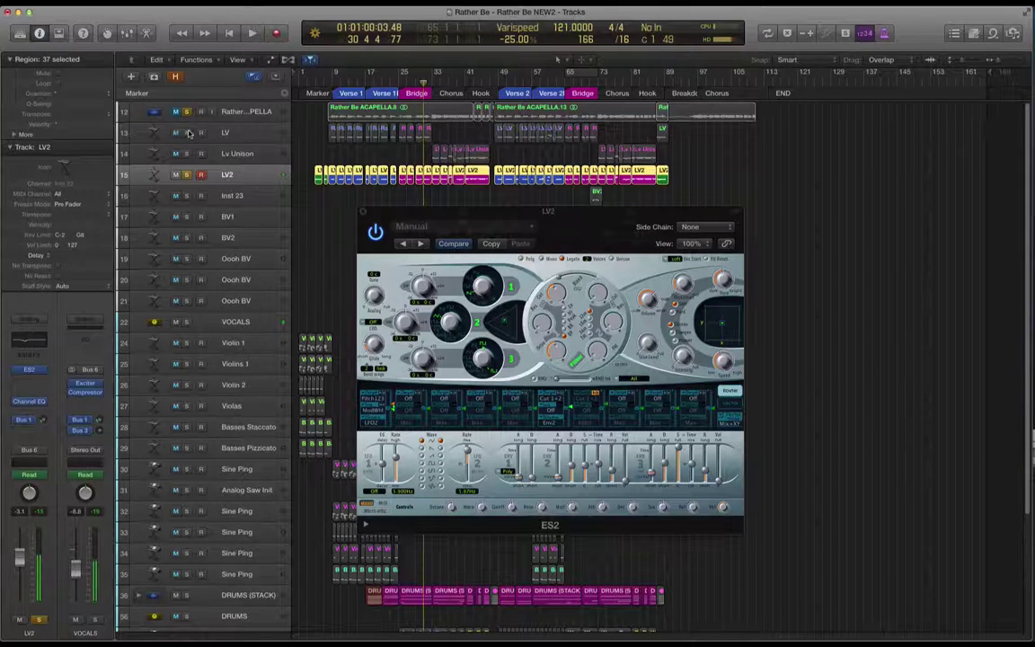
- Solo LV alongside LV2, place the playhead in Verse 1 and audition the two lead layers together
left_click(187, 133)
left_click_drag(340, 81, 345, 81)
key("space")
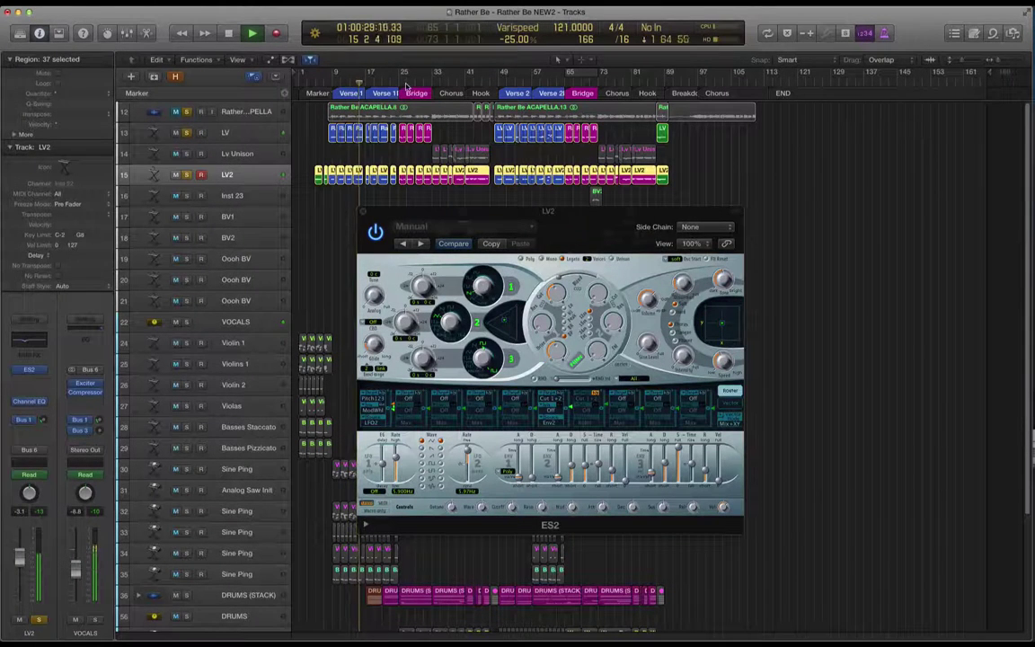
key("space")
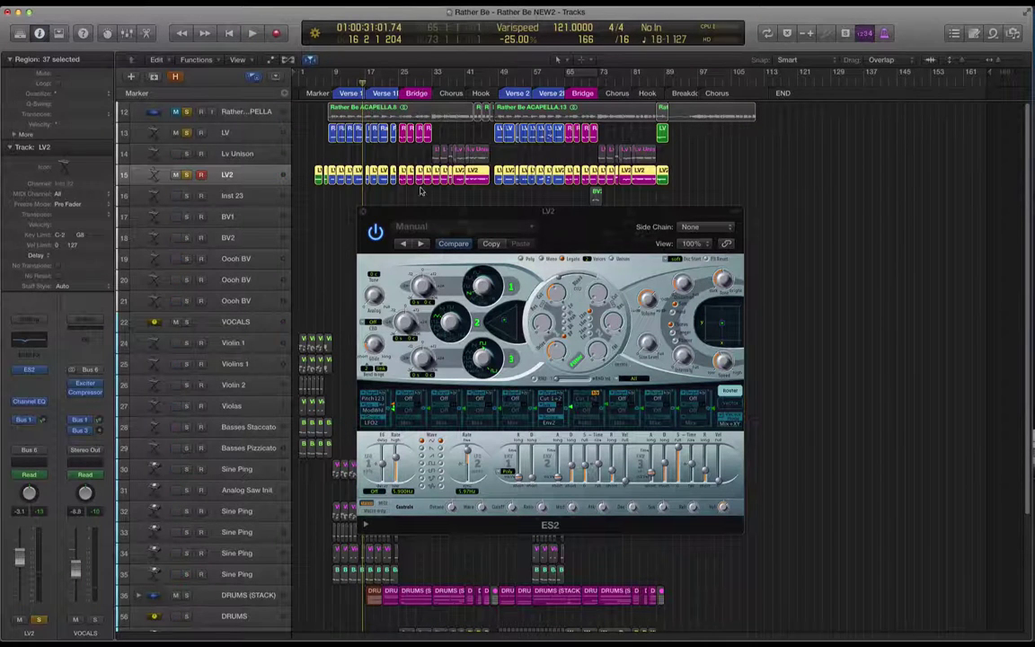
- Unmute the acapella, unsolo LV and LV2, and play the acapella alone from late in the Bridge
left_click_drag(428, 210, 519, 302)
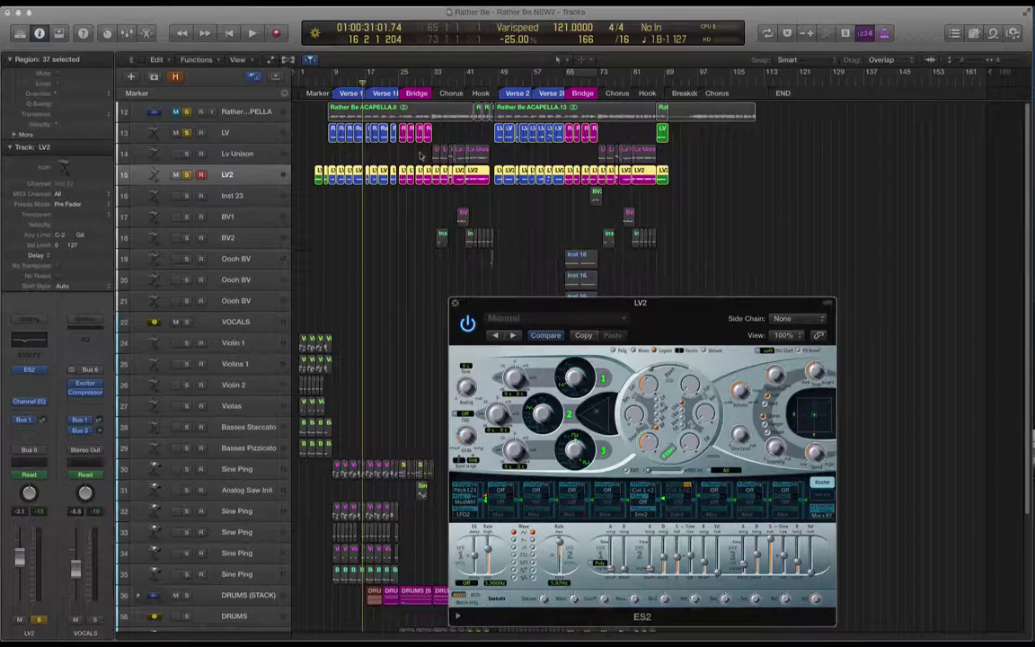
left_click(421, 79)
left_click_drag(421, 81, 433, 81)
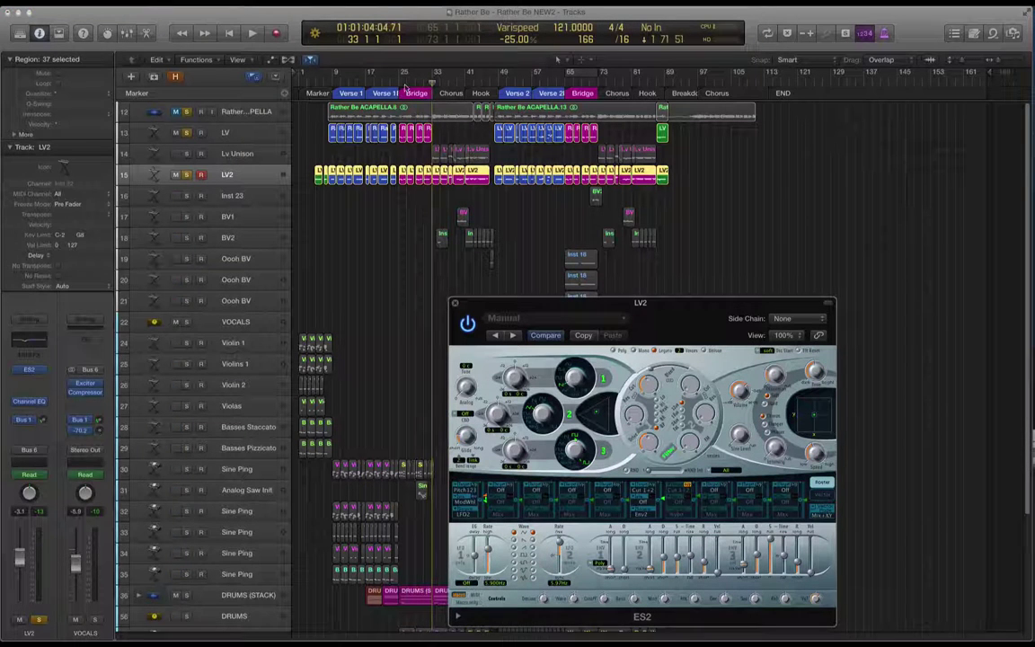
left_click(175, 111)
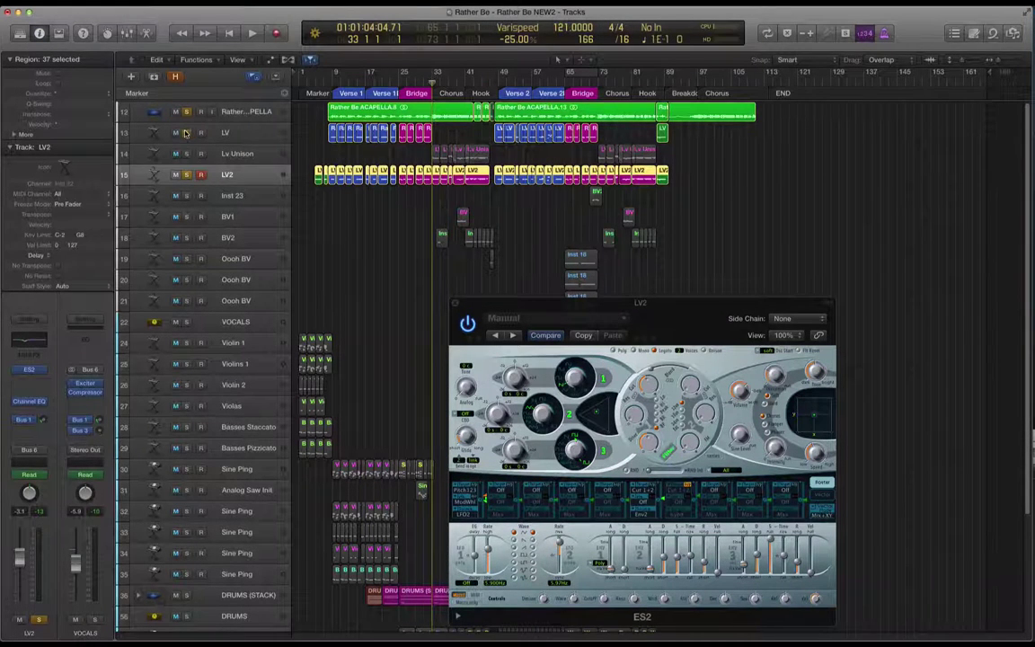
left_click(186, 132)
left_click(185, 176)
left_click(247, 112)
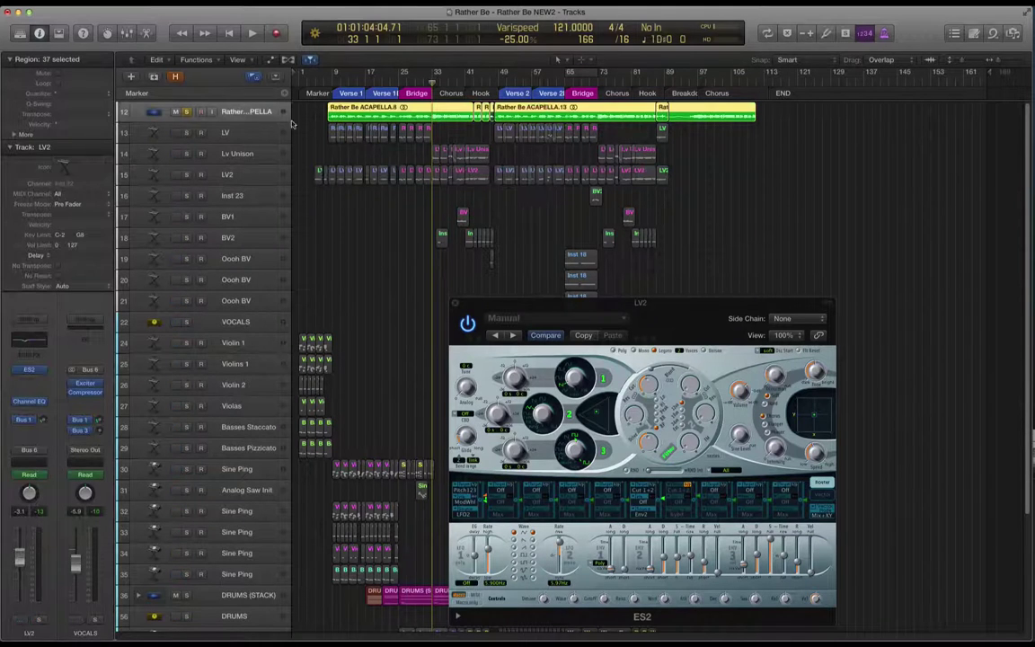
left_click(420, 83)
key("space")
- Examine the acapella waveform enlarged during playback from the Bridge into Chorus 1, with the Rather Be ACAPELLA.8 region selected
left_click(377, 212)
key("super+Right")
key("super+Right")
key("super+Right")
key("super+Right")
key("super+Right")
key("super+Right")
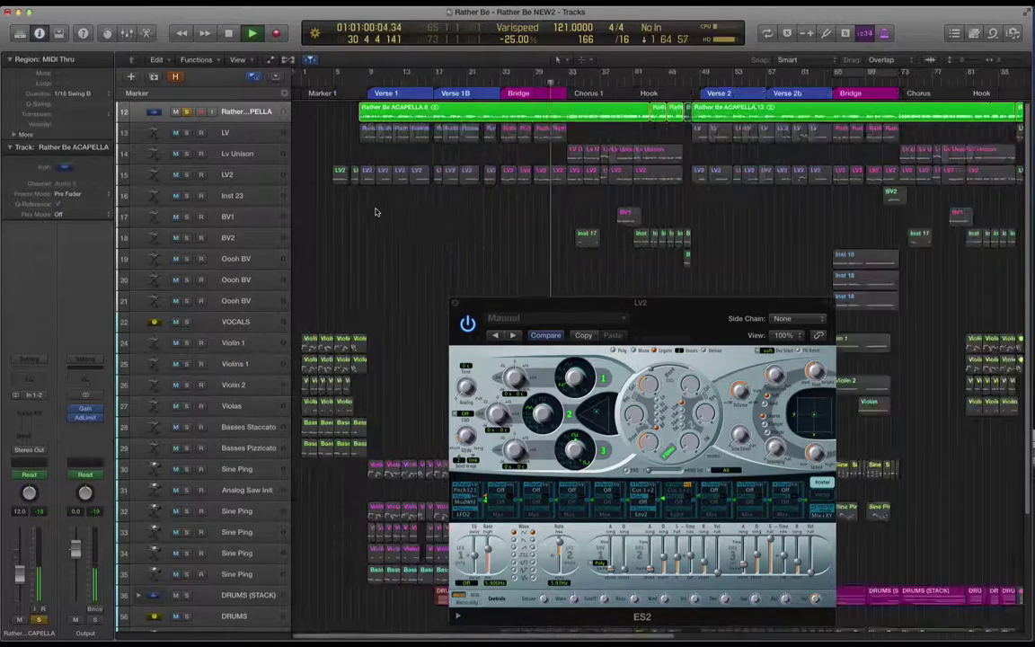
left_click(697, 118)
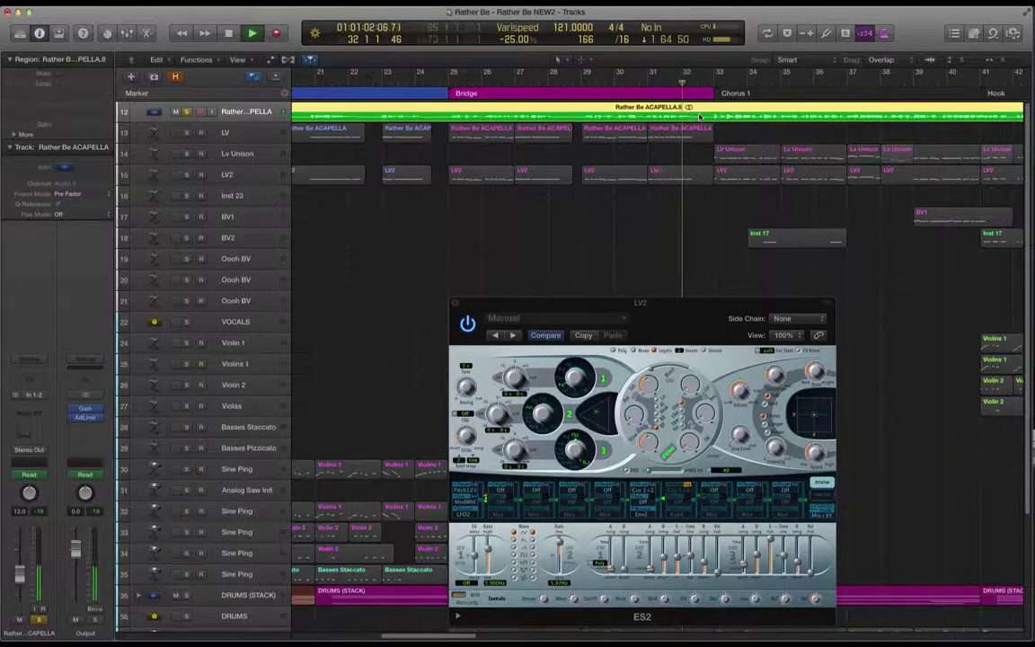
left_click_drag(957, 60, 964, 72)
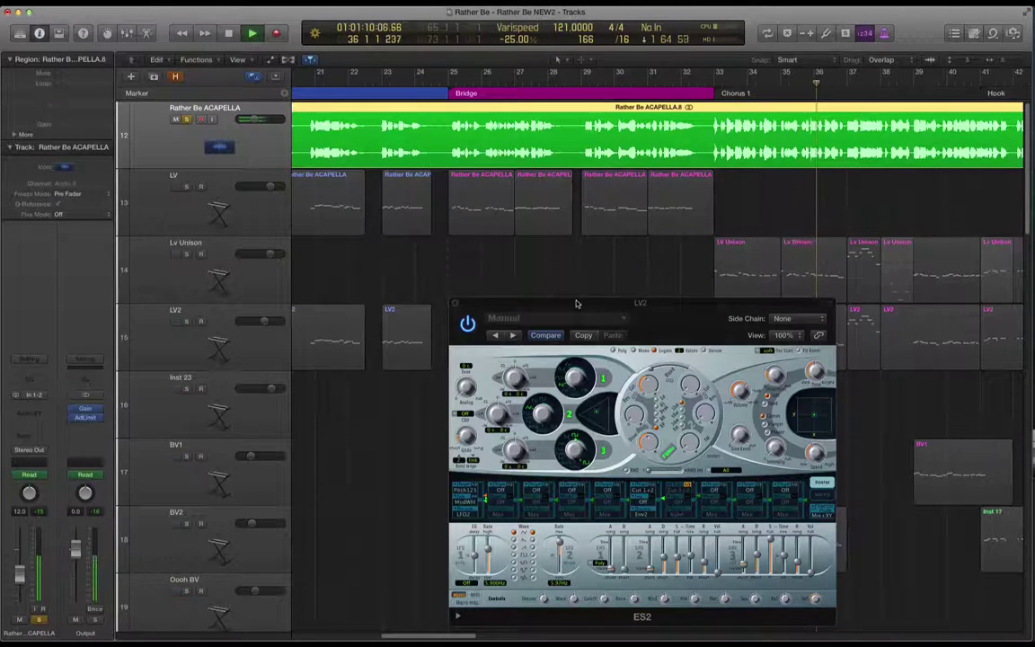
key("space")
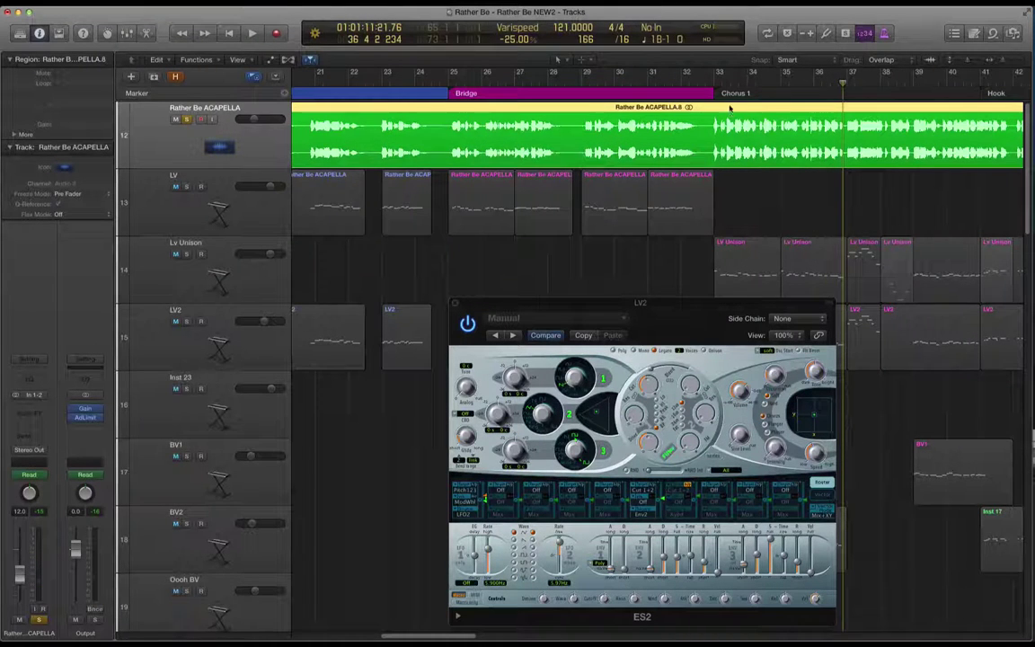
- Place the playhead at bar 33 where Chorus 1 starts, and select and solo the Lv Unison track
left_click(711, 86)
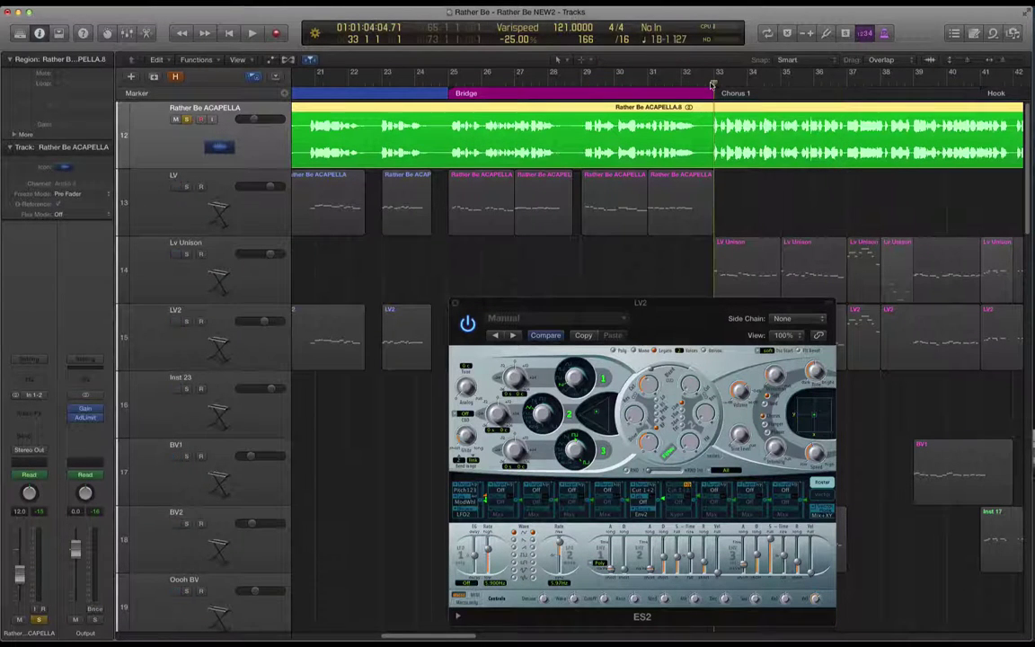
left_click_drag(658, 85, 713, 91)
key("super+Left")
key("super+Left")
key("super+Left")
key("super+Left")
key("super+Left")
left_click_drag(566, 308, 636, 427)
left_click(174, 270)
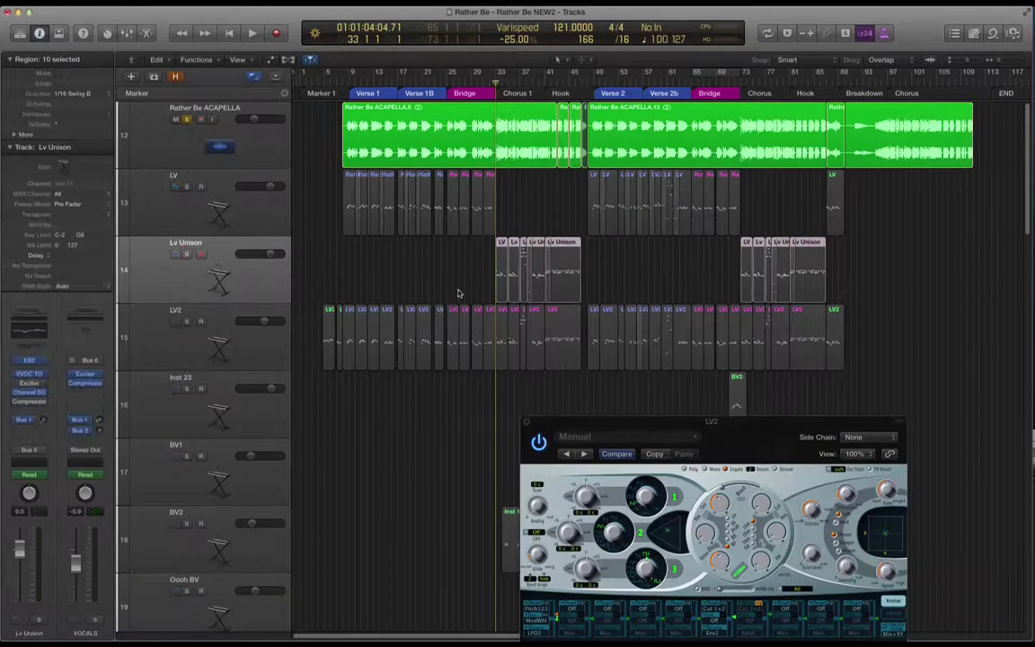
left_click(186, 255)
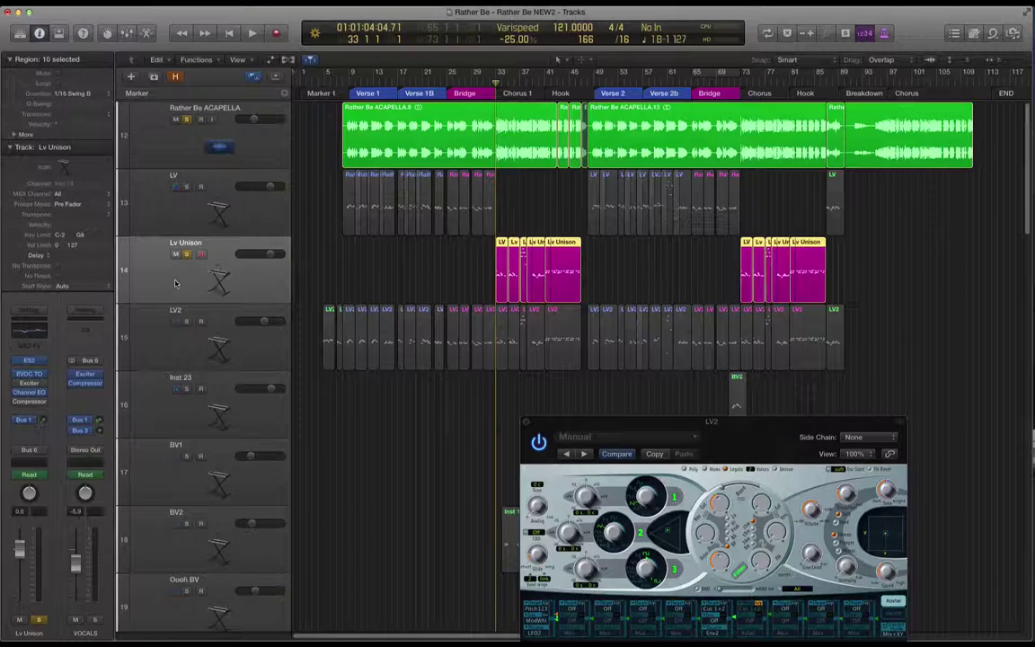
- Open the ES2 on Lv Unison, examine its unison and oscillator settings, and close it again
left_click(32, 360)
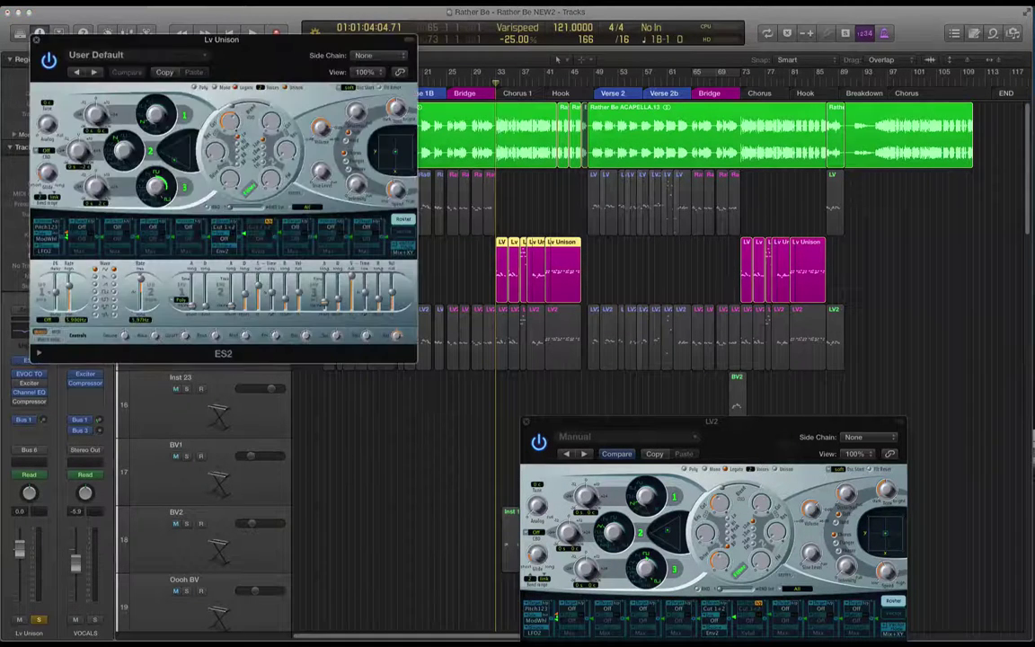
left_click_drag(167, 43, 516, 194)
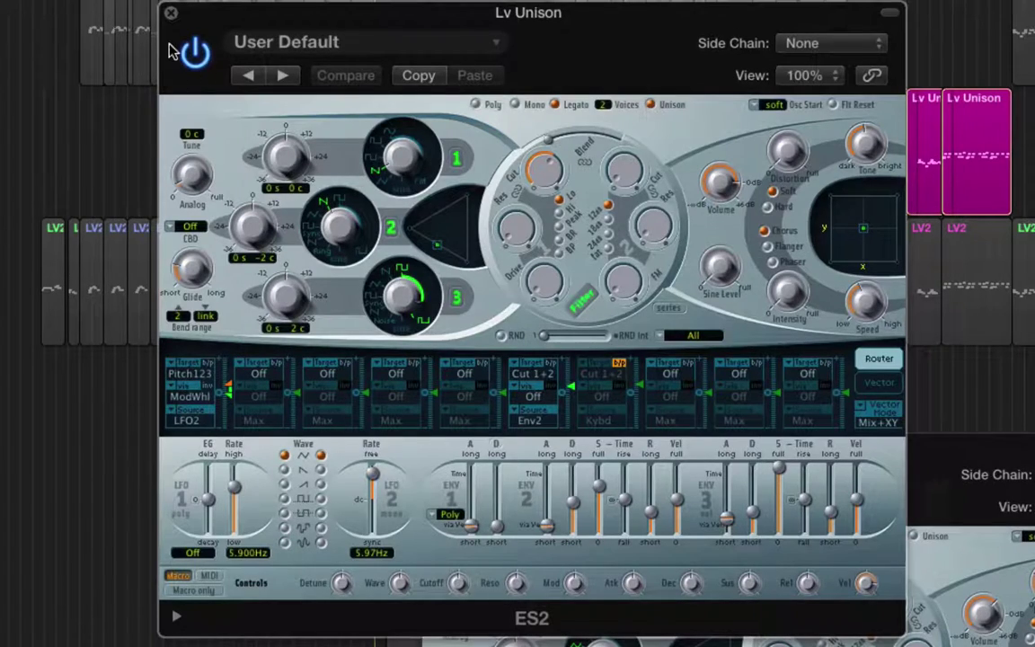
left_click(171, 15)
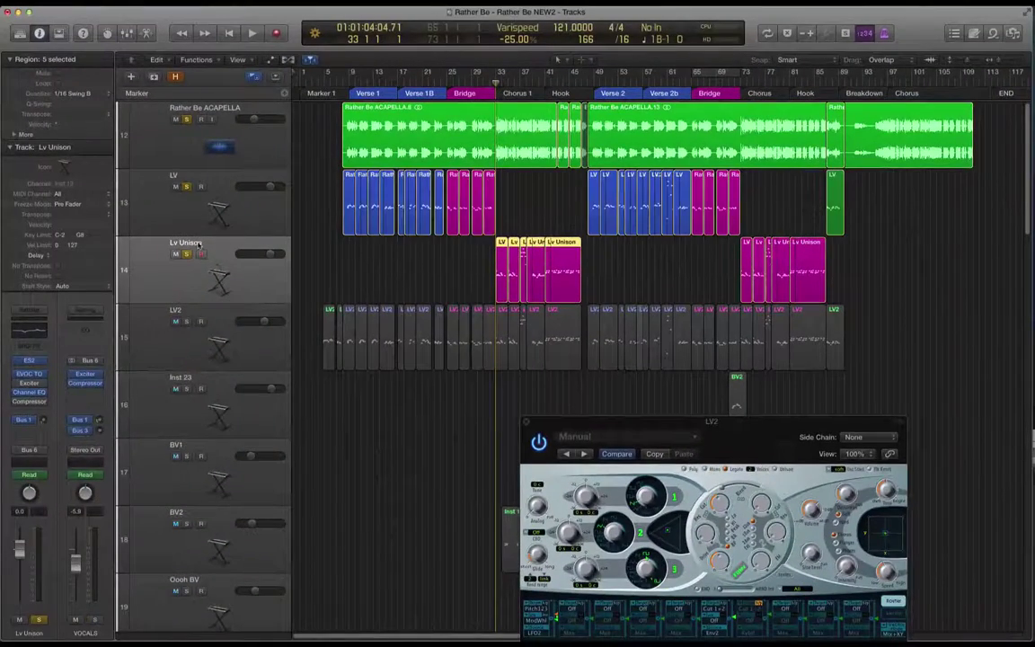
- Solo LV and LV2 together with Lv Unison, and point out the verse and bridge regions before clearing the selection
left_click(187, 321)
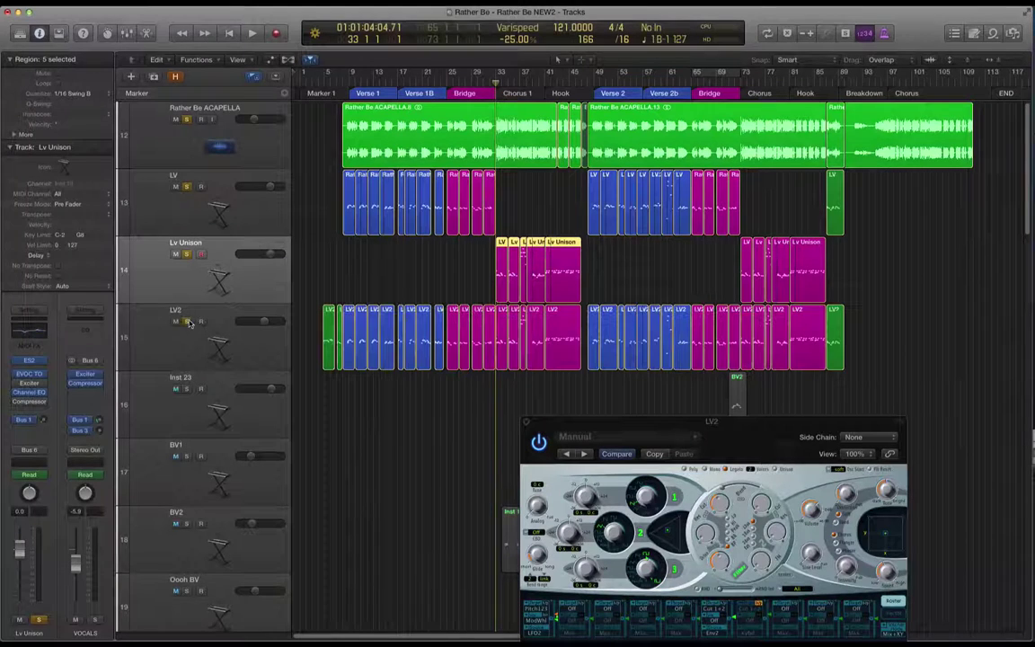
left_click_drag(320, 201, 850, 193)
left_click(340, 214)
left_click_drag(330, 204, 754, 199)
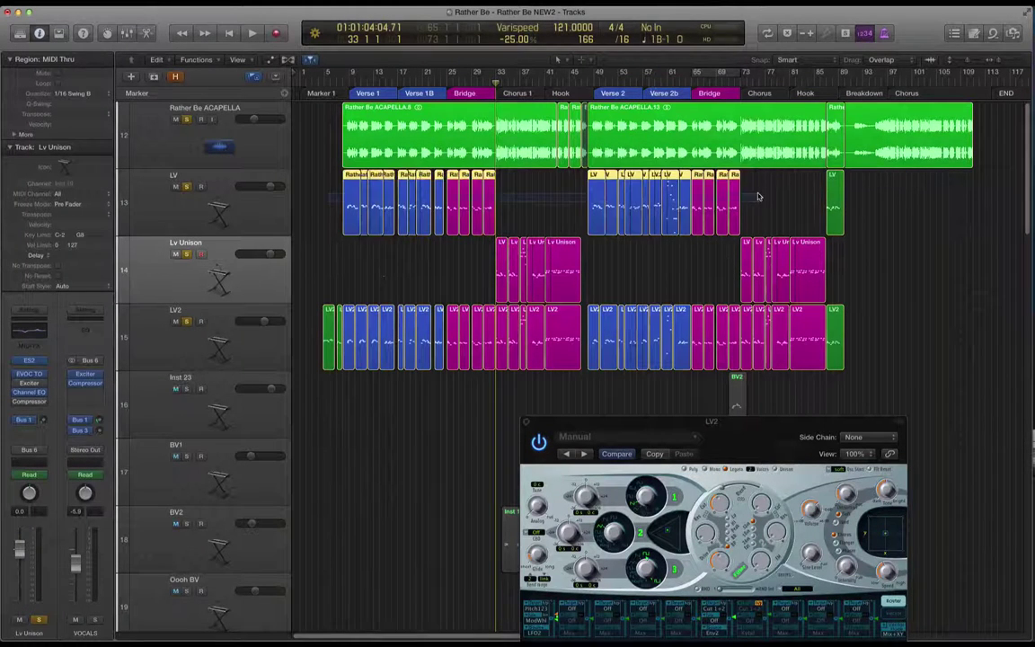
left_click_drag(356, 410, 845, 354)
left_click(358, 420)
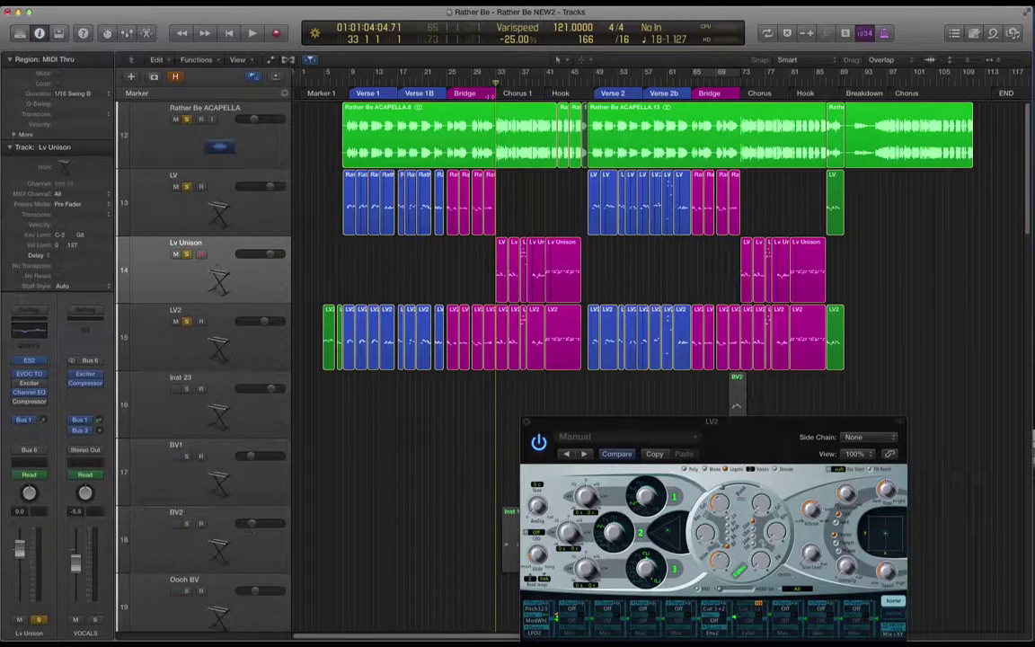
- Play the lead layers from late in the Bridge through Chorus 1, unsolo the acapella and close the LV2 ES2
left_click(488, 84)
key("space")
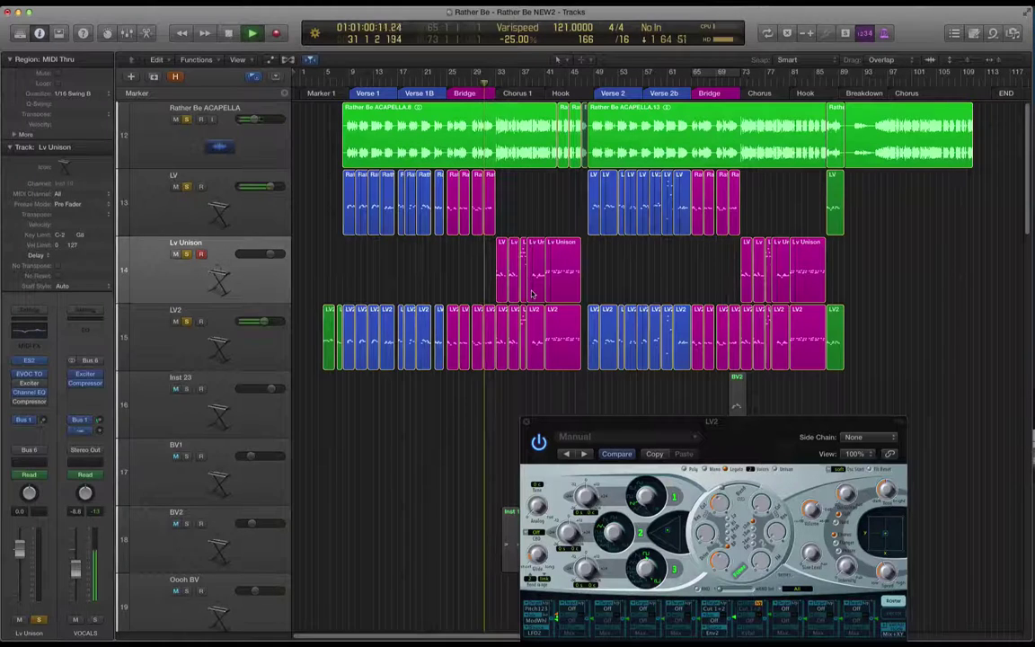
left_click(186, 119)
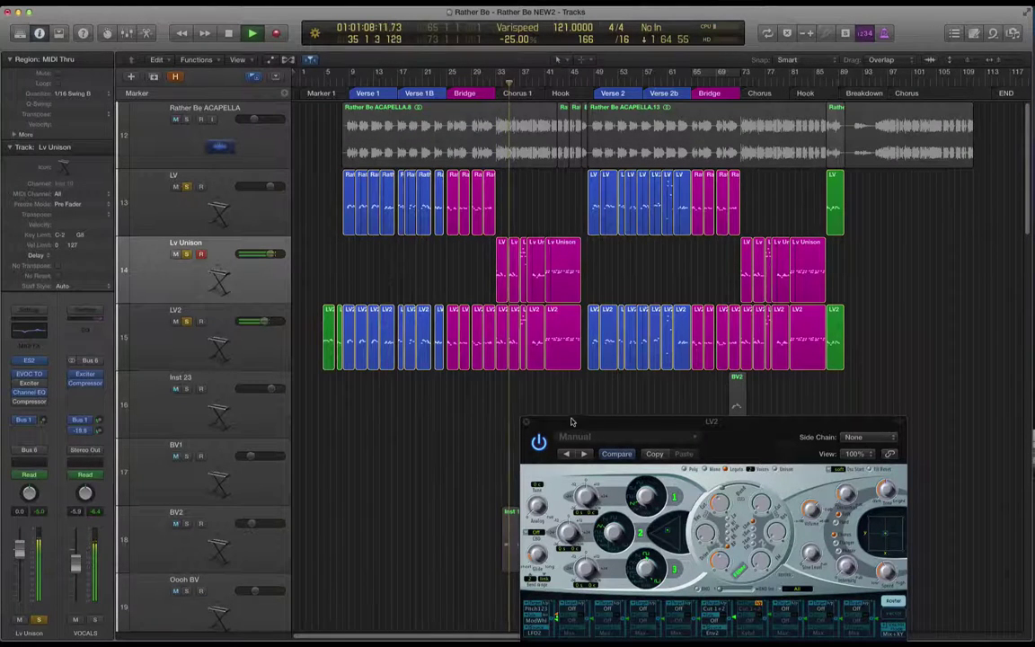
left_click_drag(542, 423, 576, 469)
left_click(558, 468)
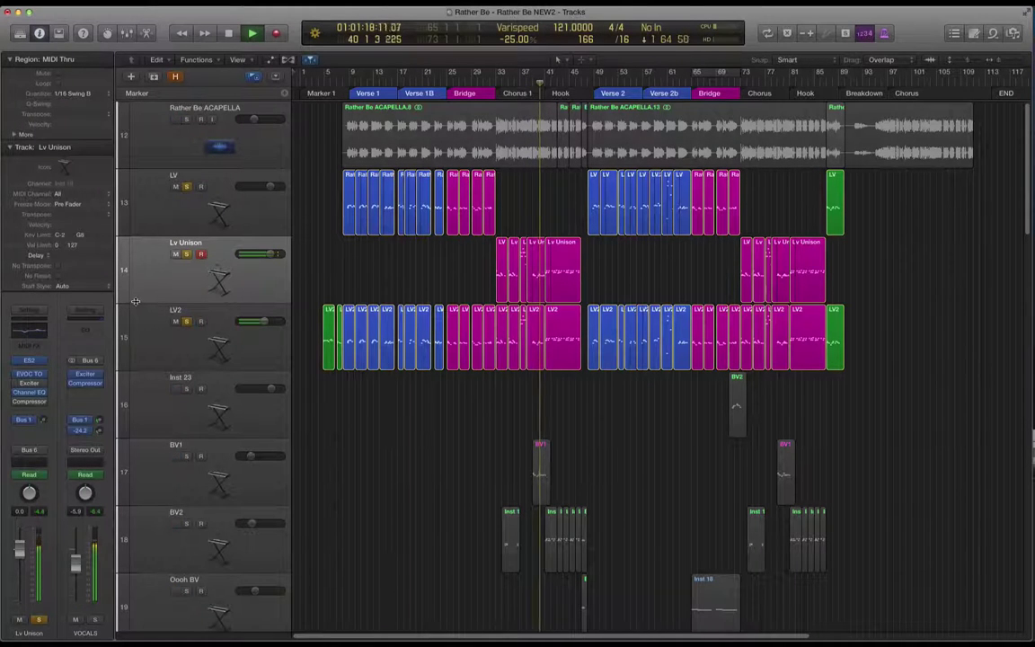
key("space")
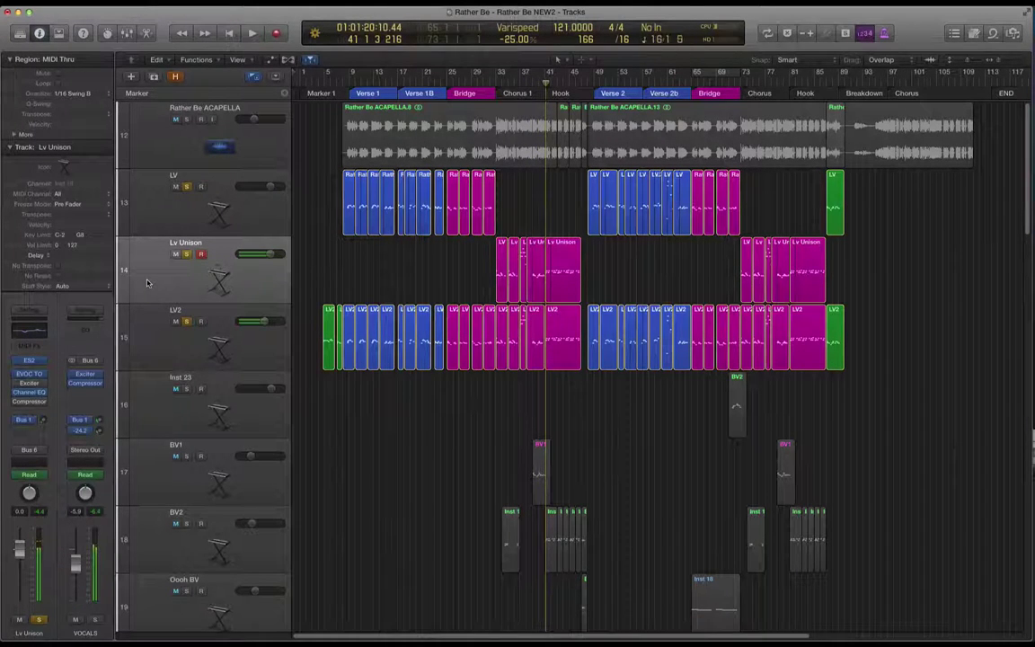
- Select the LV, Lv Unison and LV2 tracks together
left_click(146, 282)
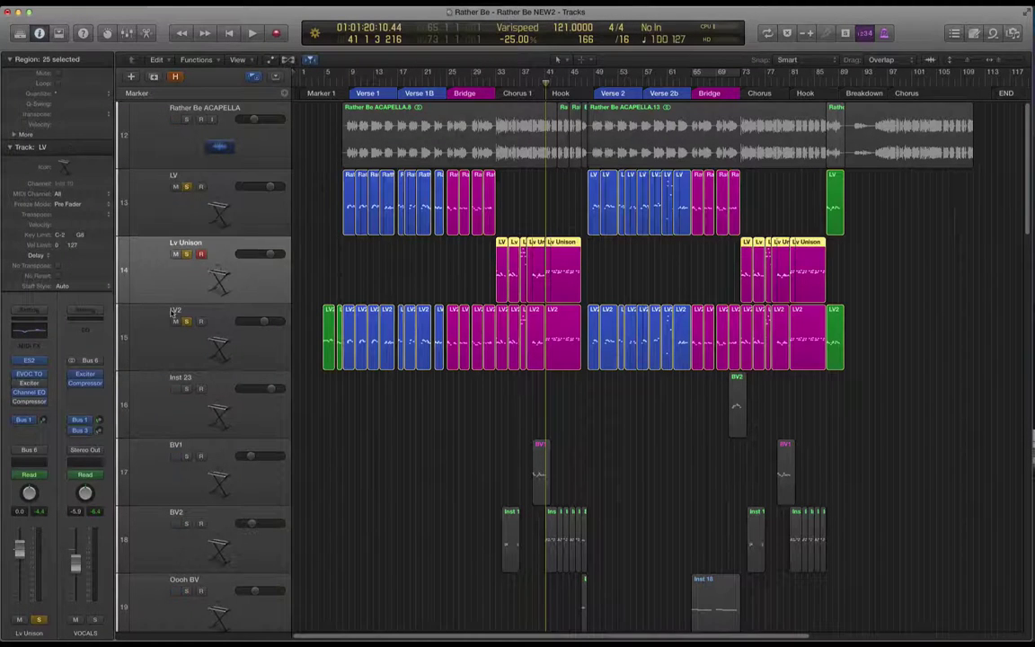
left_click(164, 339)
left_click(161, 227)
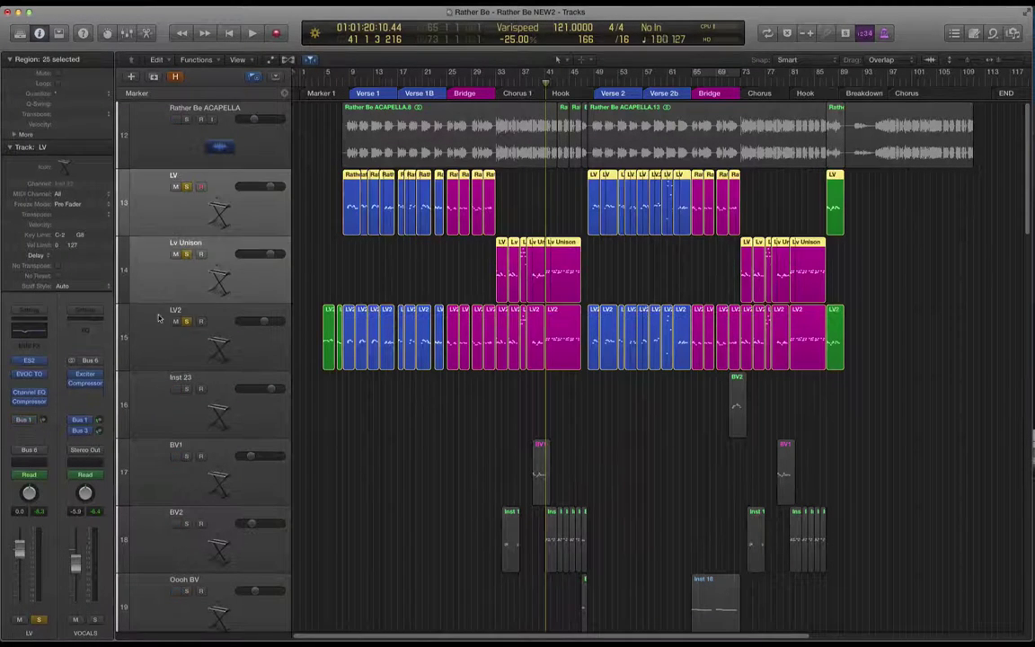
left_click(154, 340, "shift")
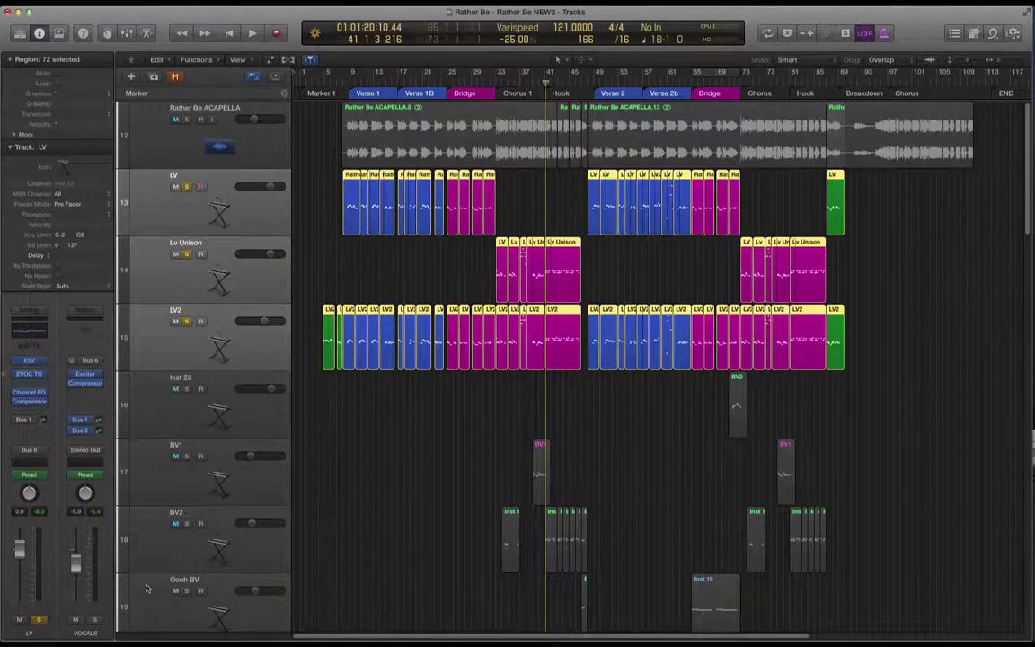
- Check in the mixer that the lead tracks output to Bus 6, follow it to the VOCALS aux and examine its Exciter and Compressor inserts
key("x")
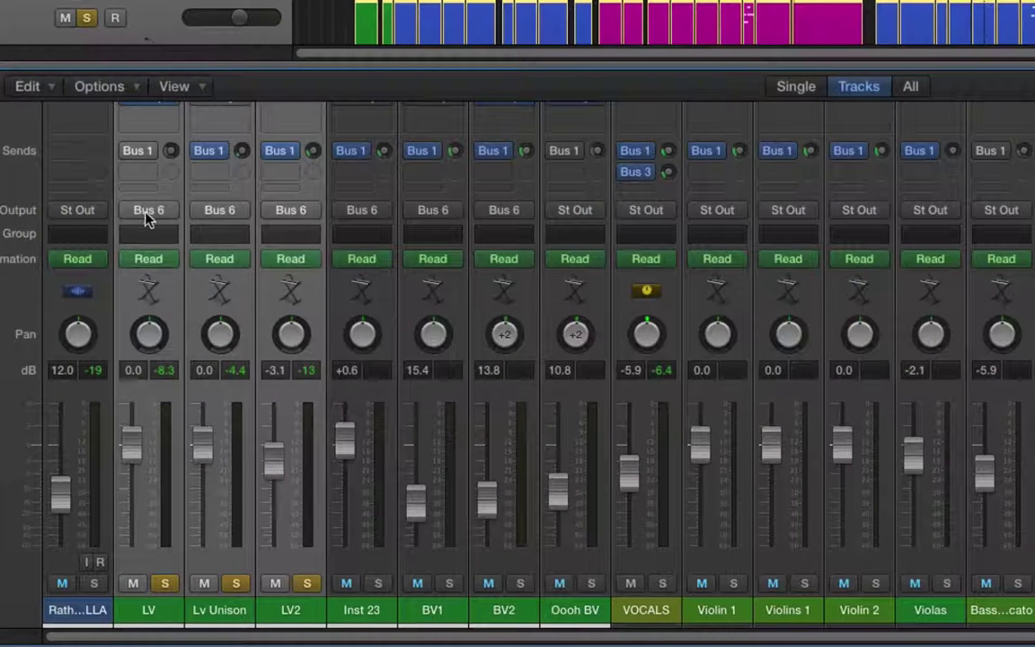
left_click(220, 216)
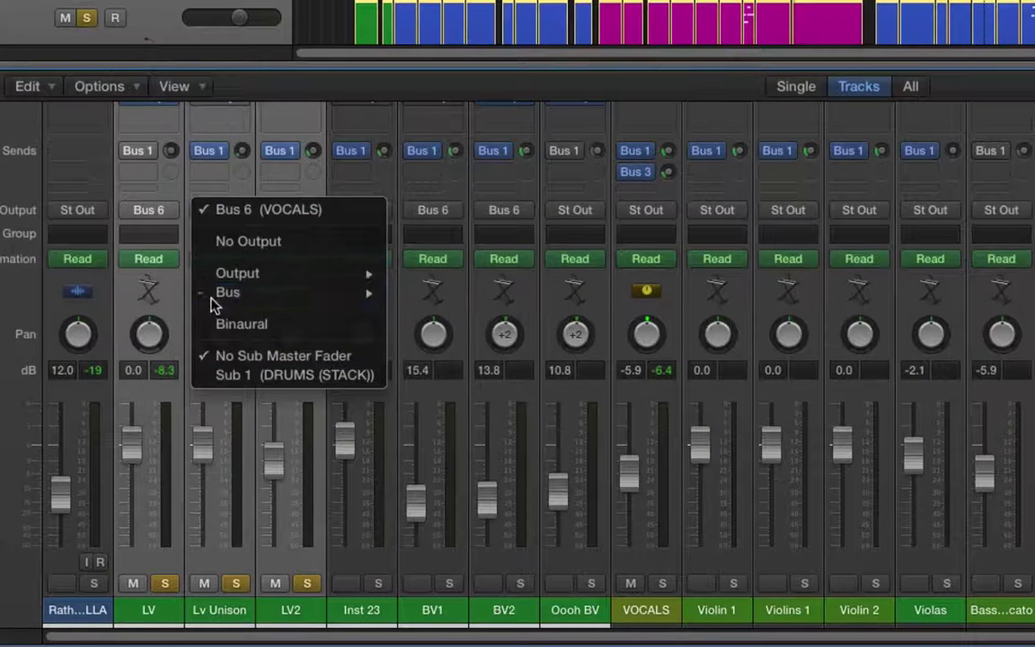
mouse_move(215, 296)
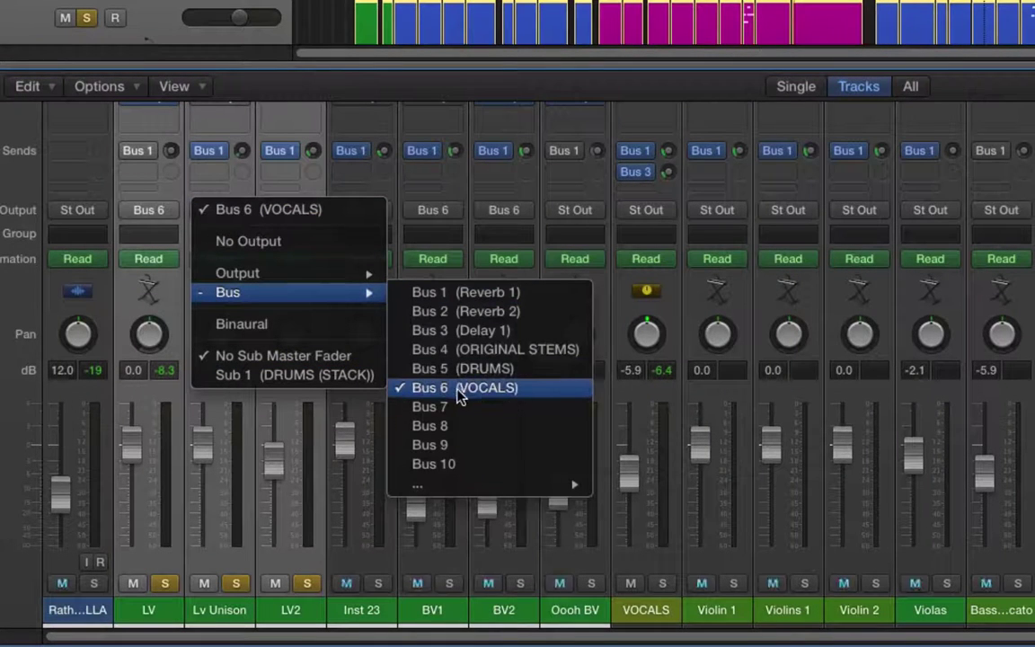
left_click(269, 325)
double_click(217, 212)
scroll(629, 252, "up", 5)
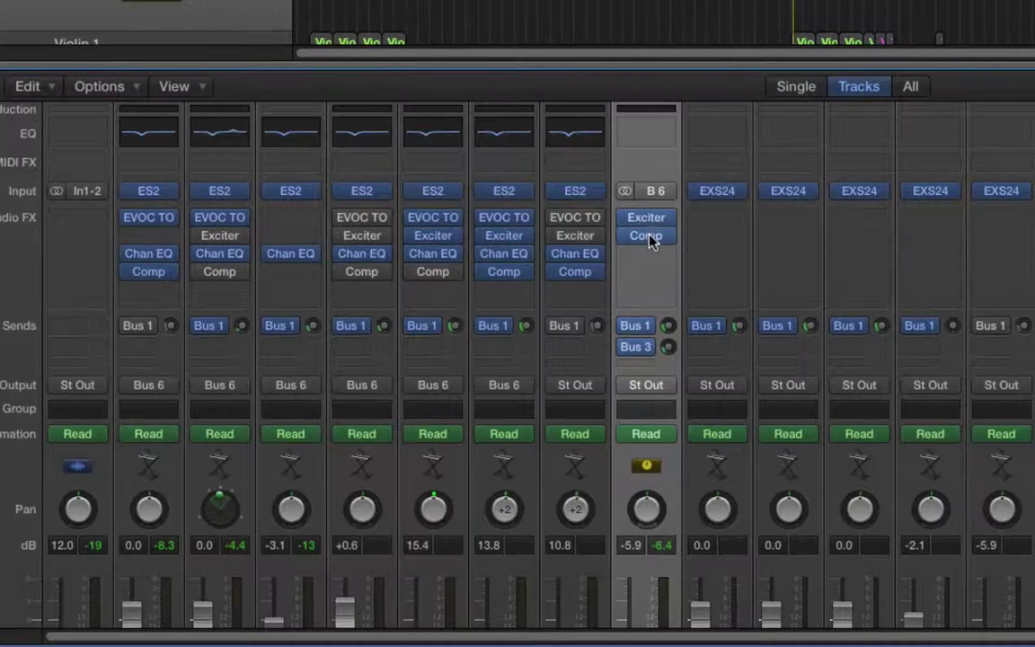
left_click(643, 235)
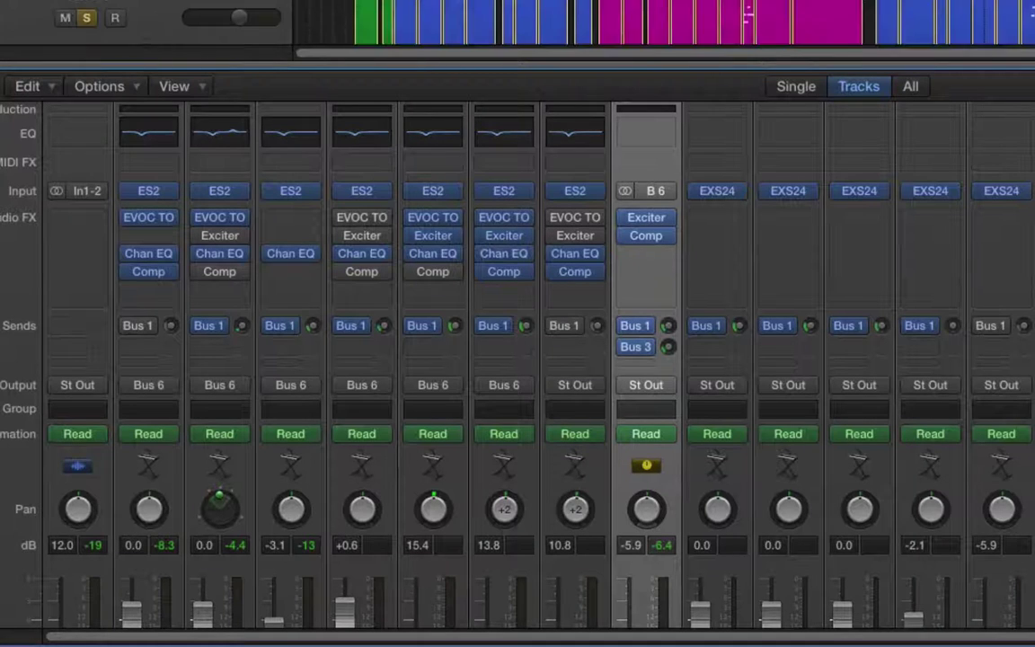
- Play the lead layers while comparing the VOCALS Bus 1 and Bus 3 sends, leave only Bus 3 active, and close the mixer
key("space")
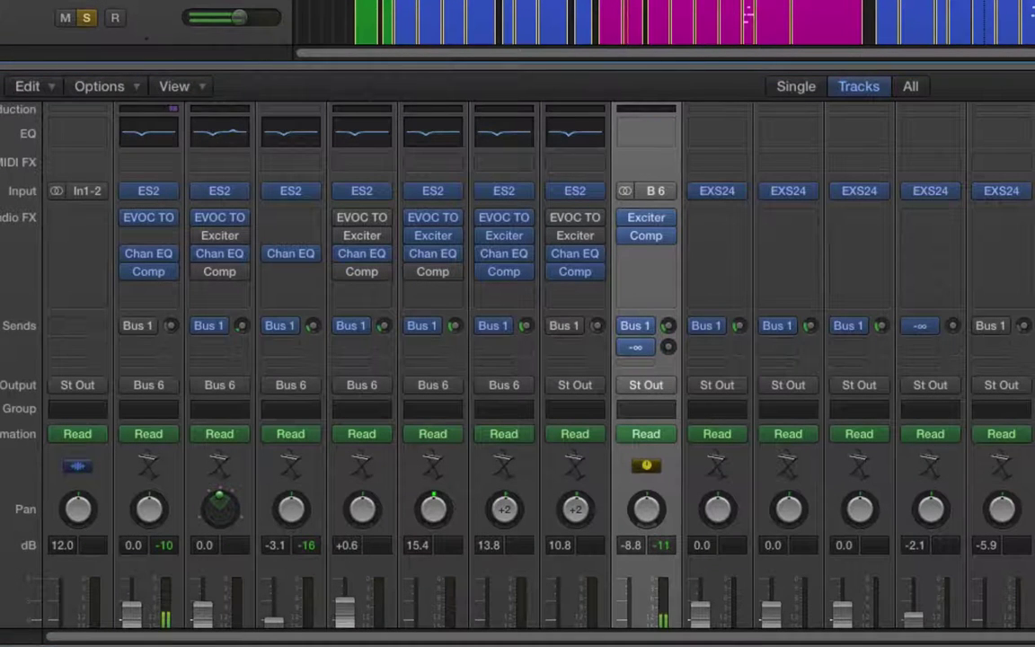
scroll(518, 360, "down", 5)
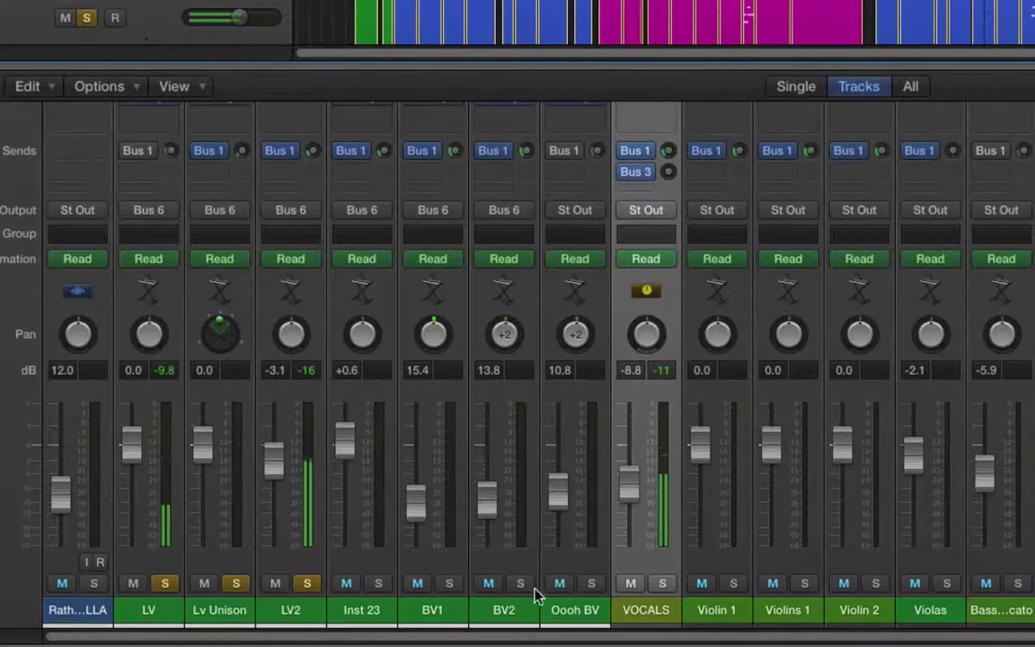
left_click(628, 152)
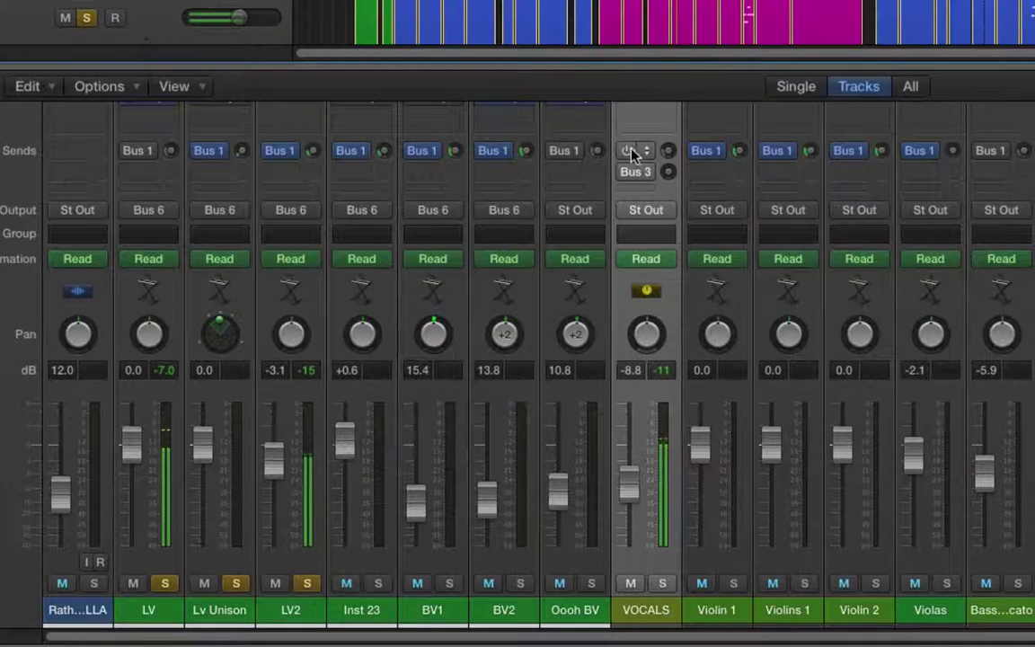
mouse_move(640, 189)
scroll(662, 249, "up", 5)
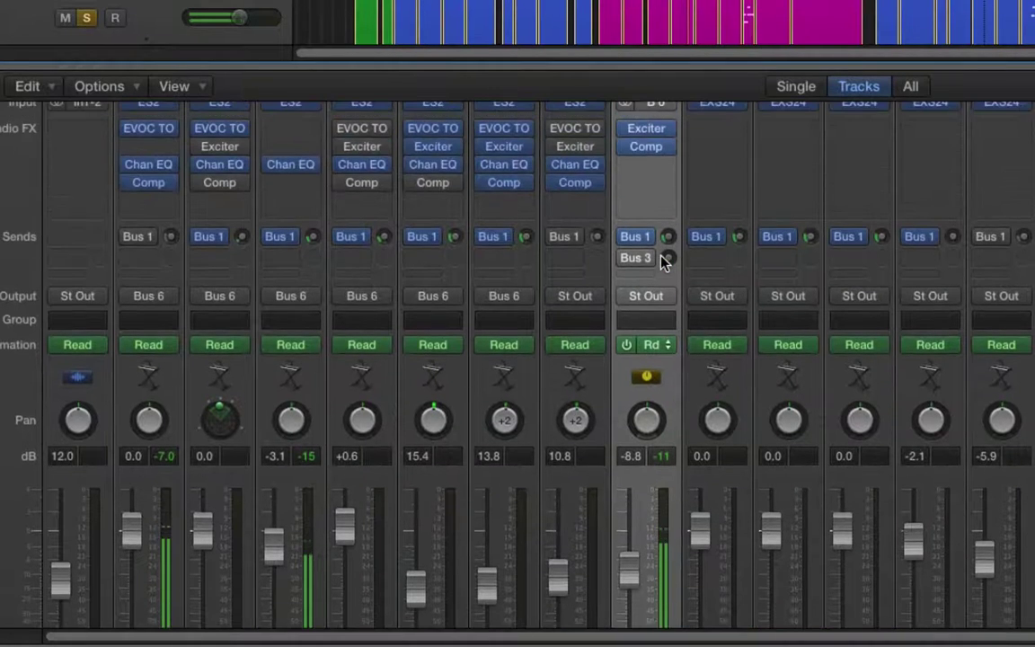
scroll(637, 315, "up", 4)
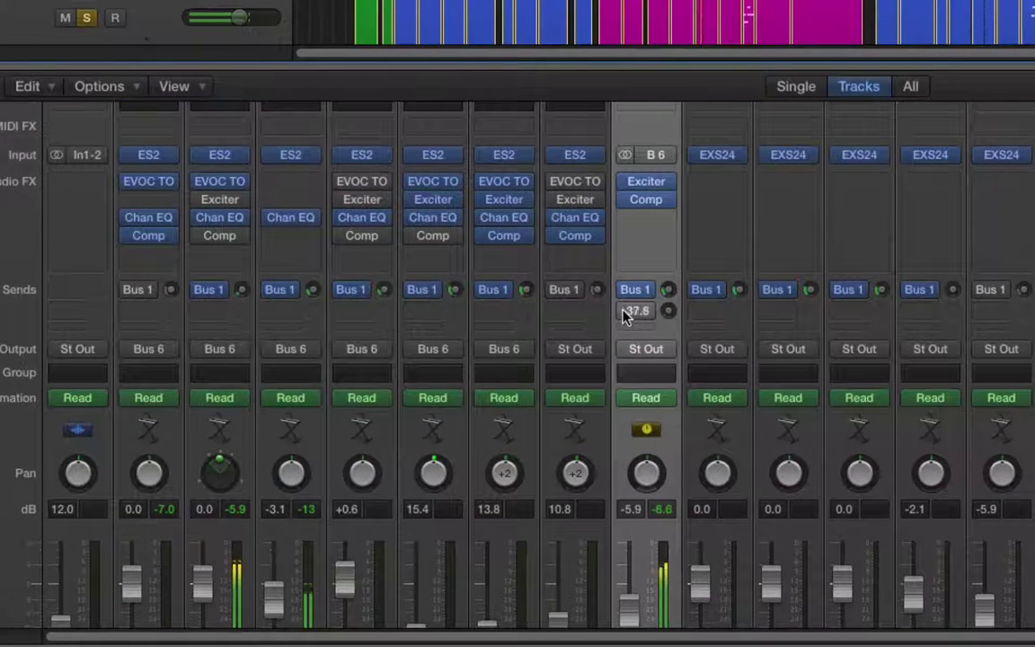
scroll(636, 312, "up", 3)
left_click(626, 289)
scroll(629, 314, "up", 2)
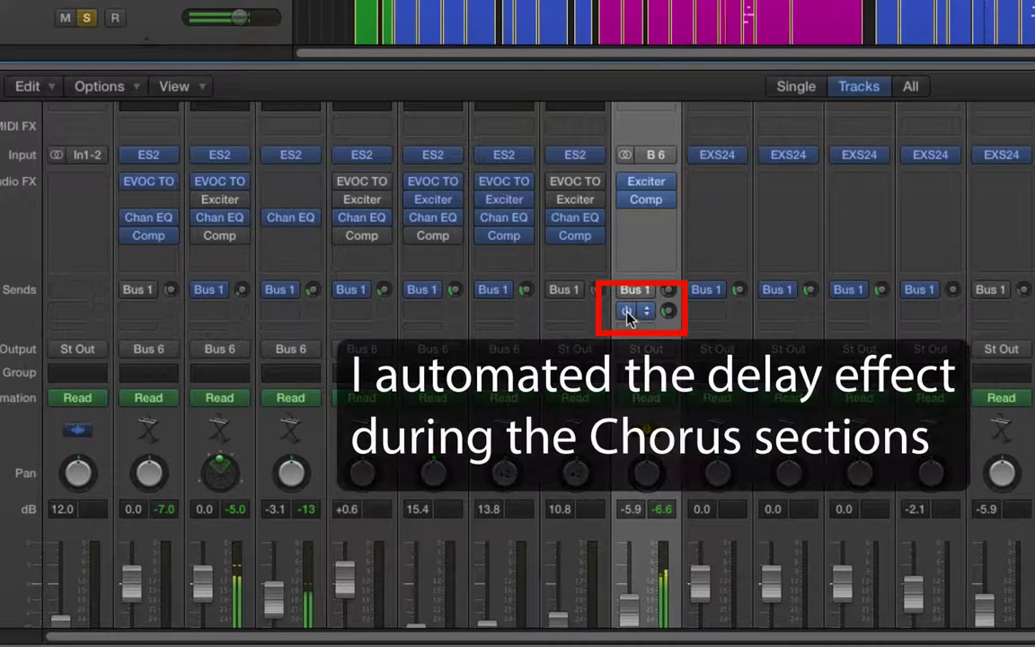
scroll(629, 313, "up", 2)
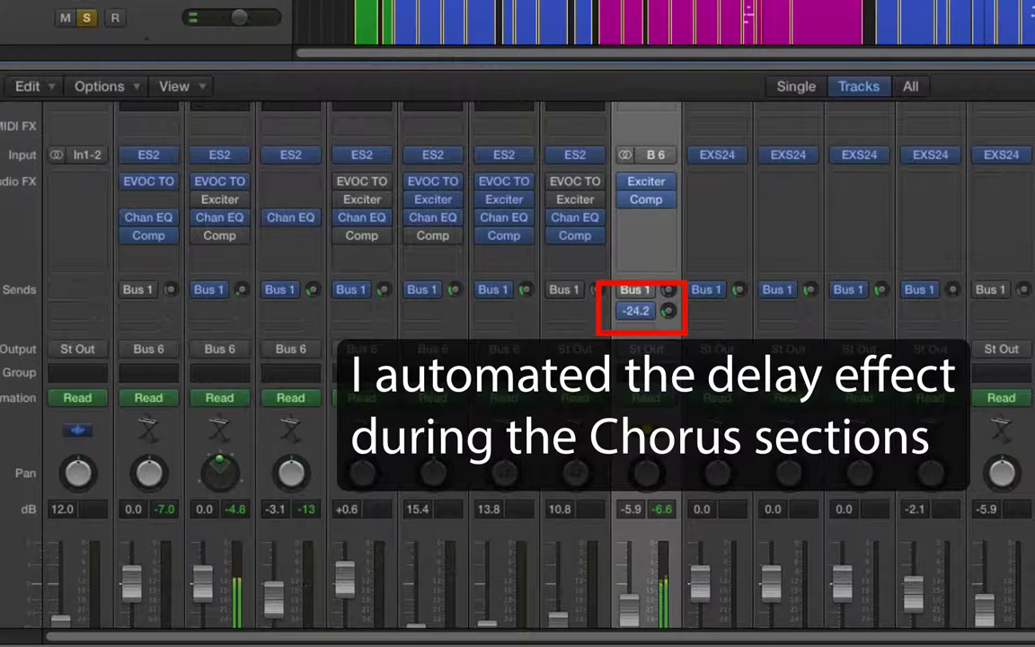
key("x")
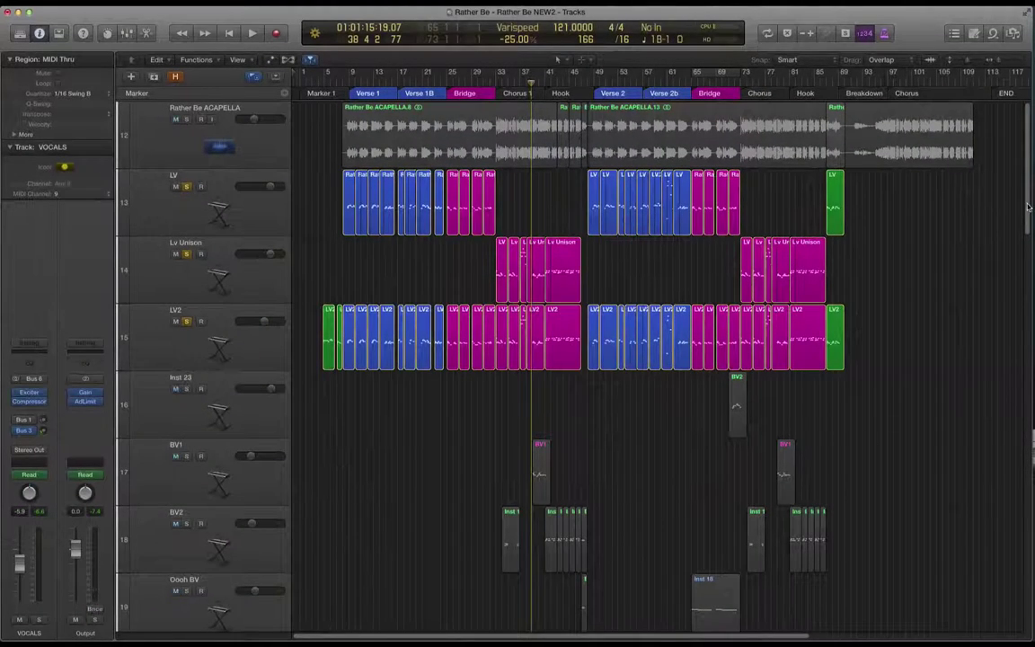
- Solo the BV1, BV2 and three Oooh BV tracks alongside the soloed lead layers
scroll(1029, 208, "down", 3)
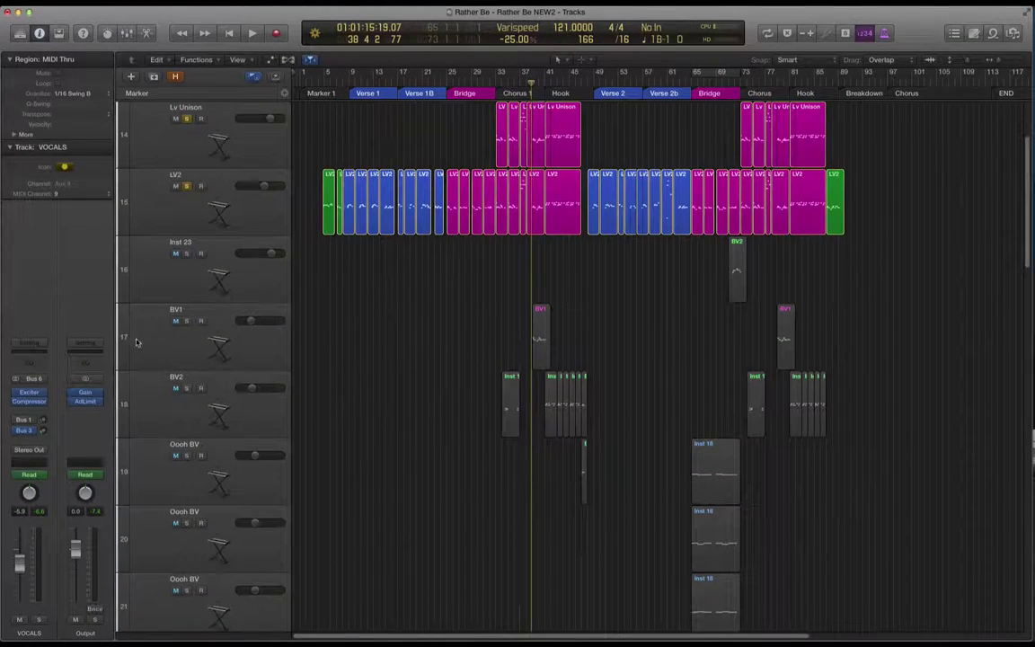
left_click(137, 342)
left_click(187, 321)
left_click(187, 388)
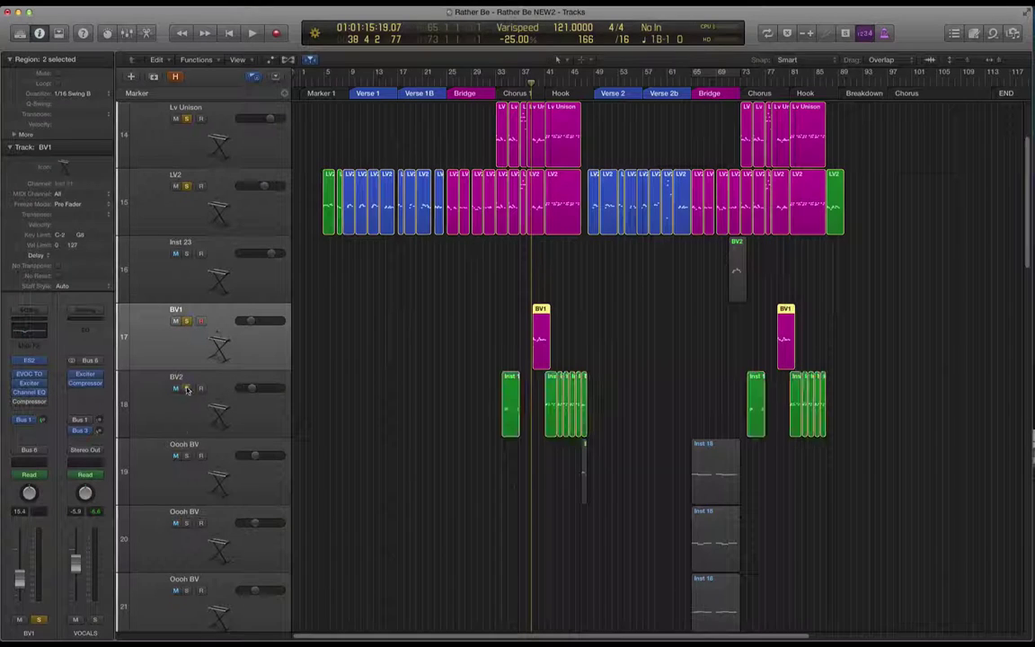
left_click(187, 456)
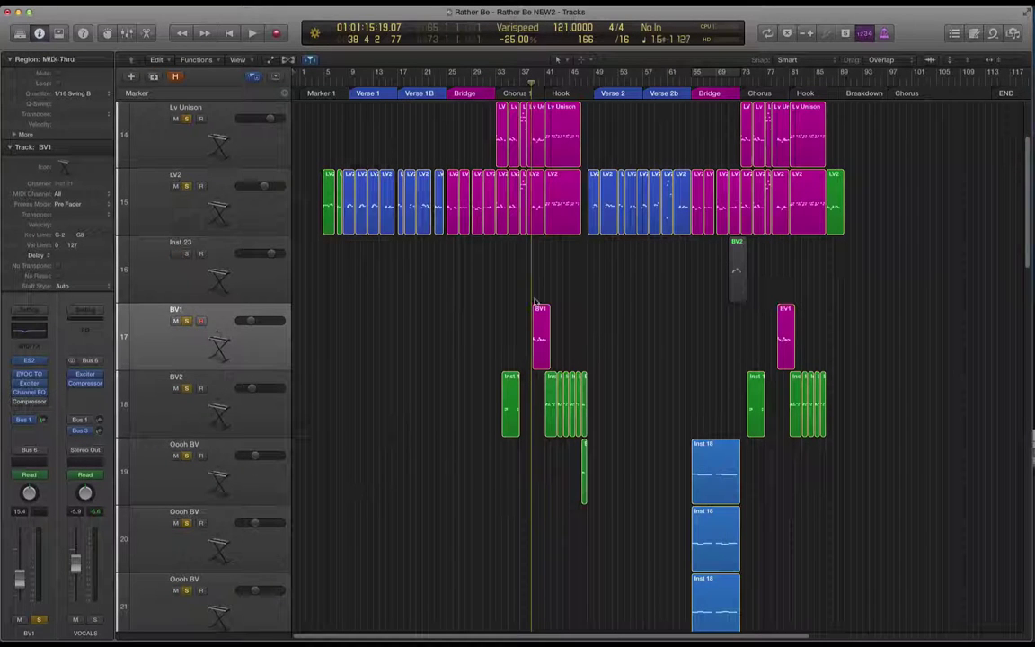
- Select the BV2 track and play the lead and backing layers from bar 32 and again from about bar 34 in Chorus 1
left_click(493, 94)
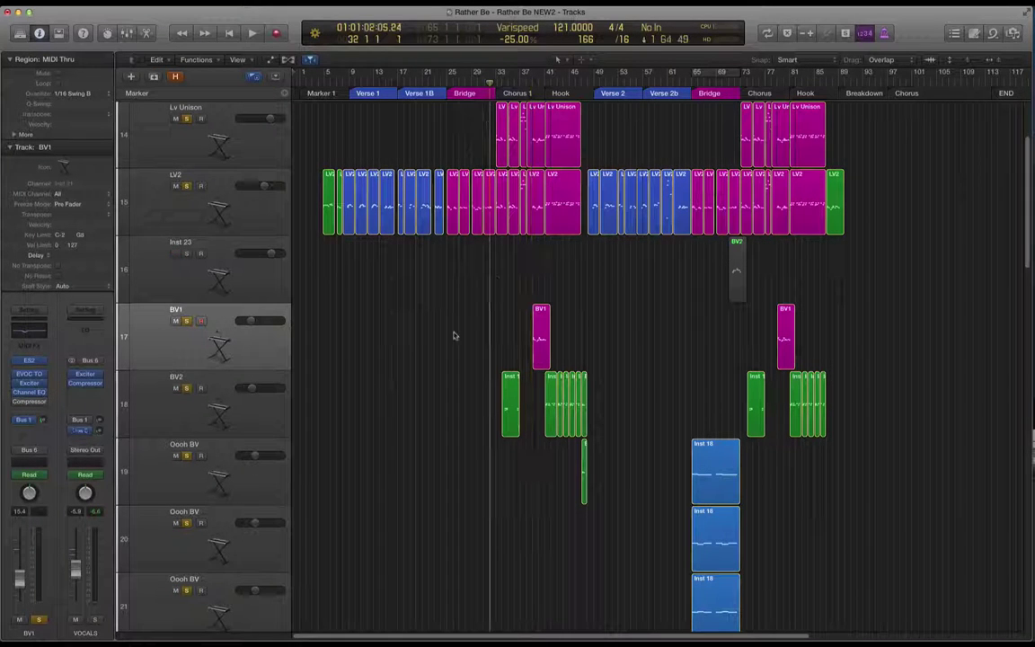
left_click(164, 418)
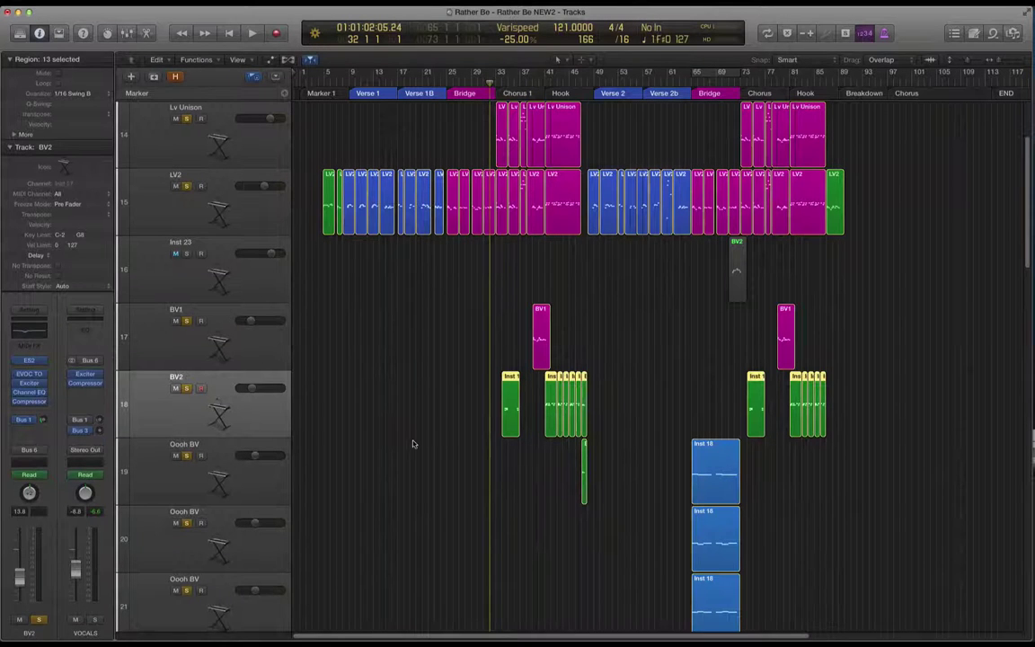
key("super+Right")
key("super+Right")
key("super+Right")
key("space")
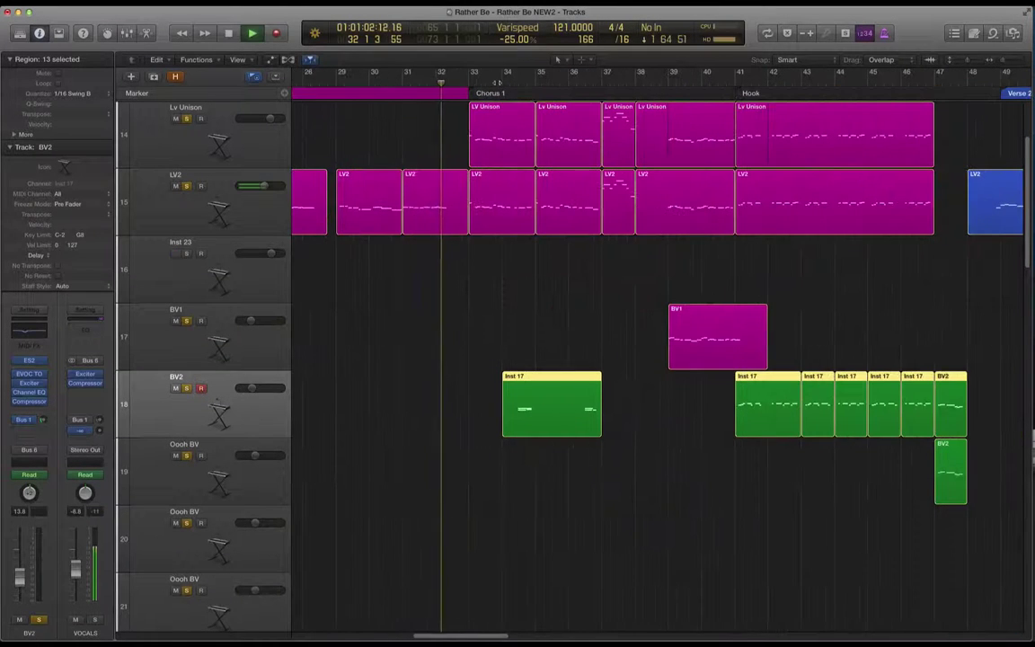
left_click(503, 83)
scroll(335, 255, "up", 3)
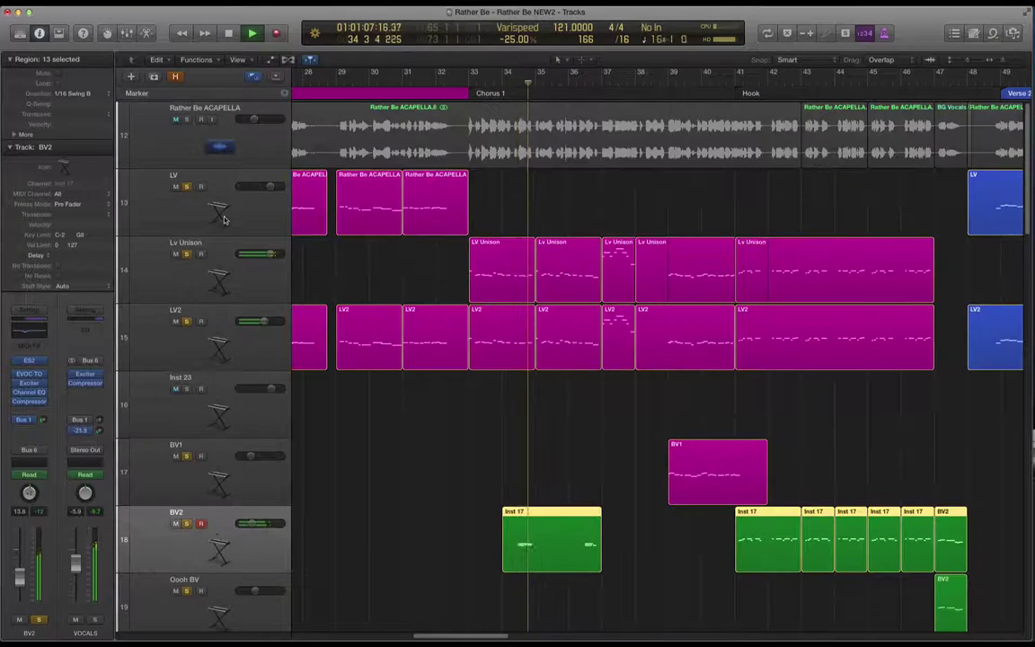
- Unsolo LV, Lv Unison and LV2 during playback so only the backing vocals are heard, and stop playback
left_click(187, 186)
left_click(187, 255)
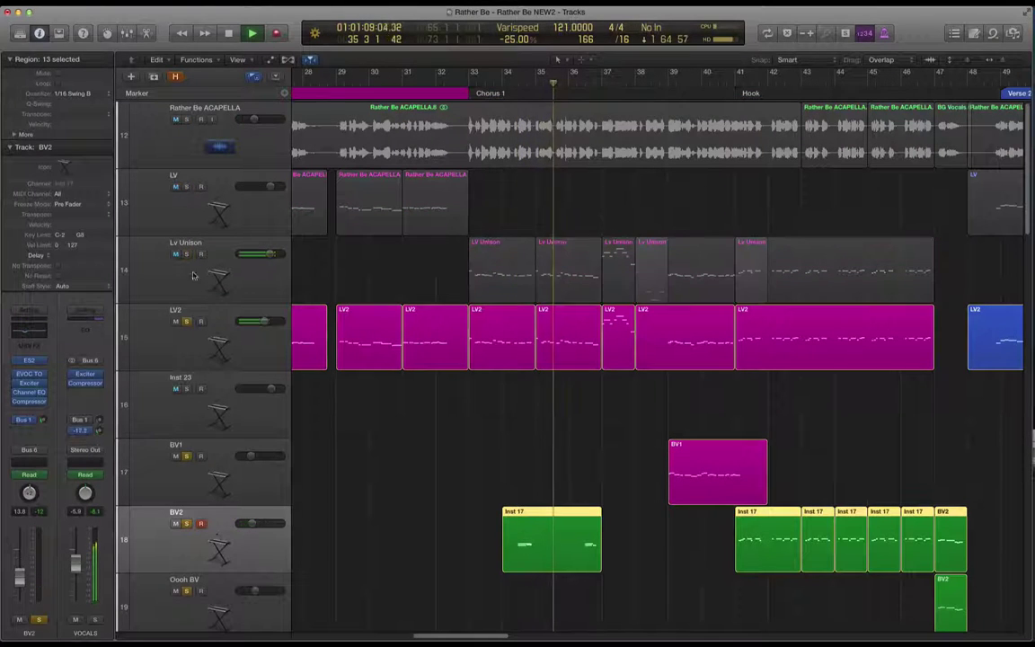
left_click(186, 322)
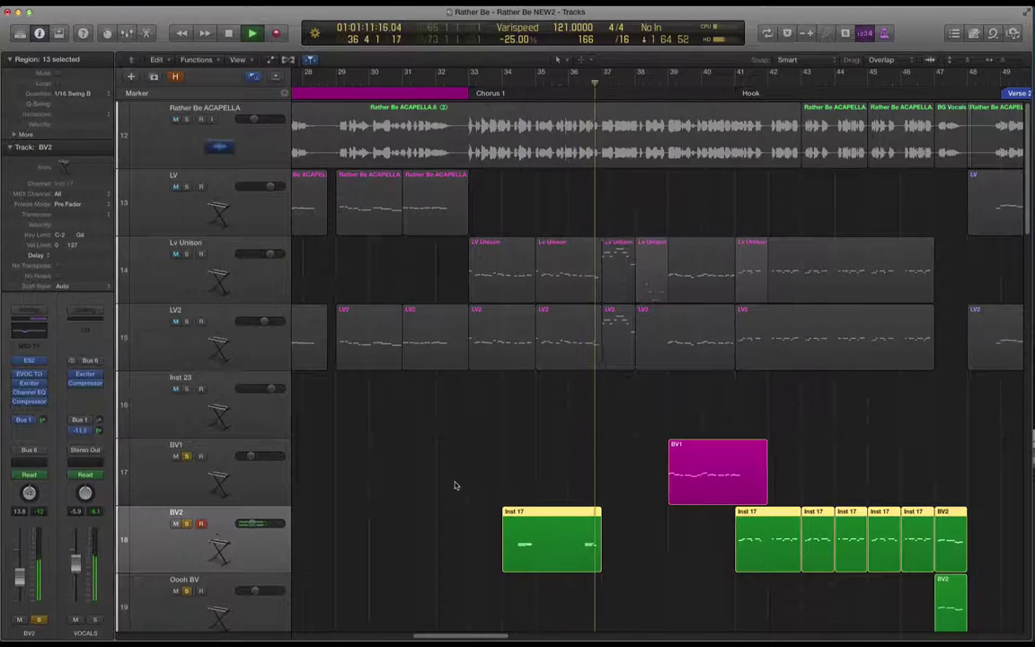
key("space")
- Replay the first Chorus 1 region on BV2 from about bar 34, and check the side-chain source in its EVOC 20 TrackOscillator
left_click(442, 539)
left_click(530, 525)
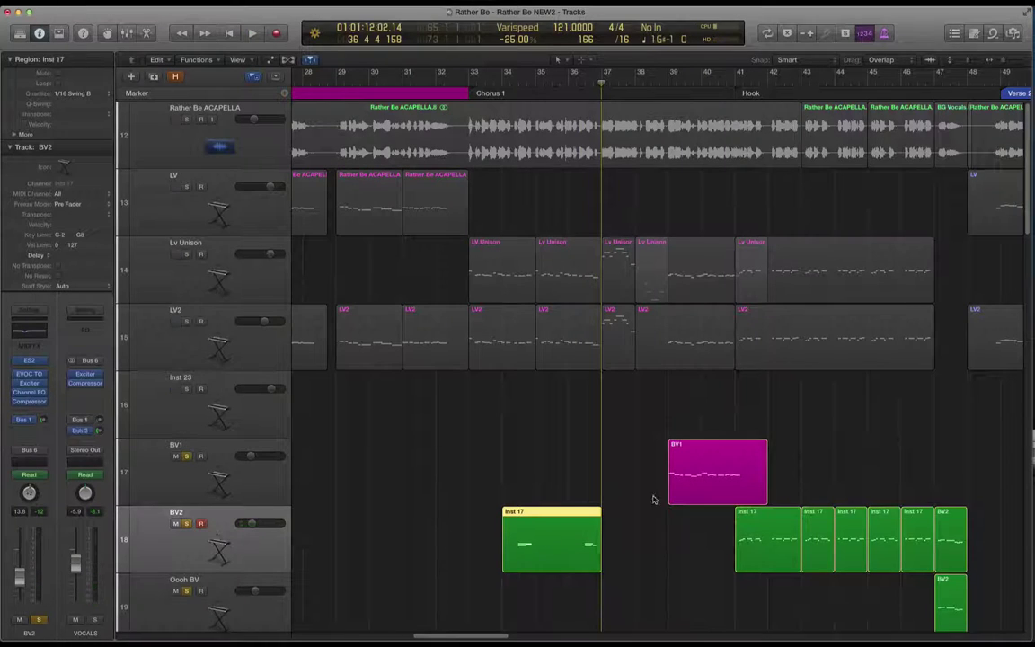
left_click_drag(477, 88, 514, 87)
key("space")
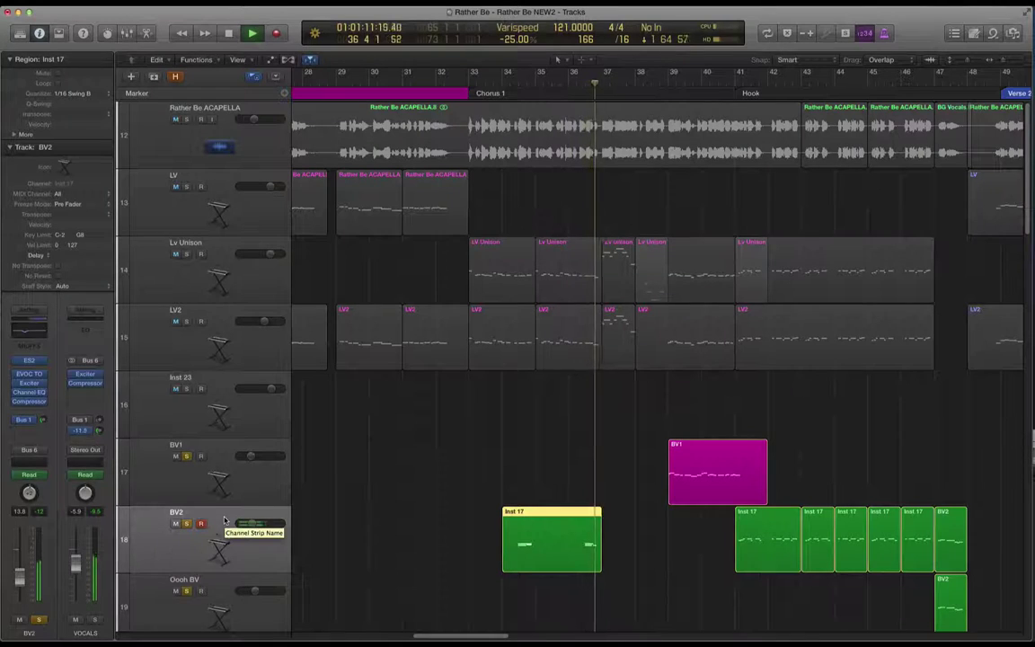
key("space")
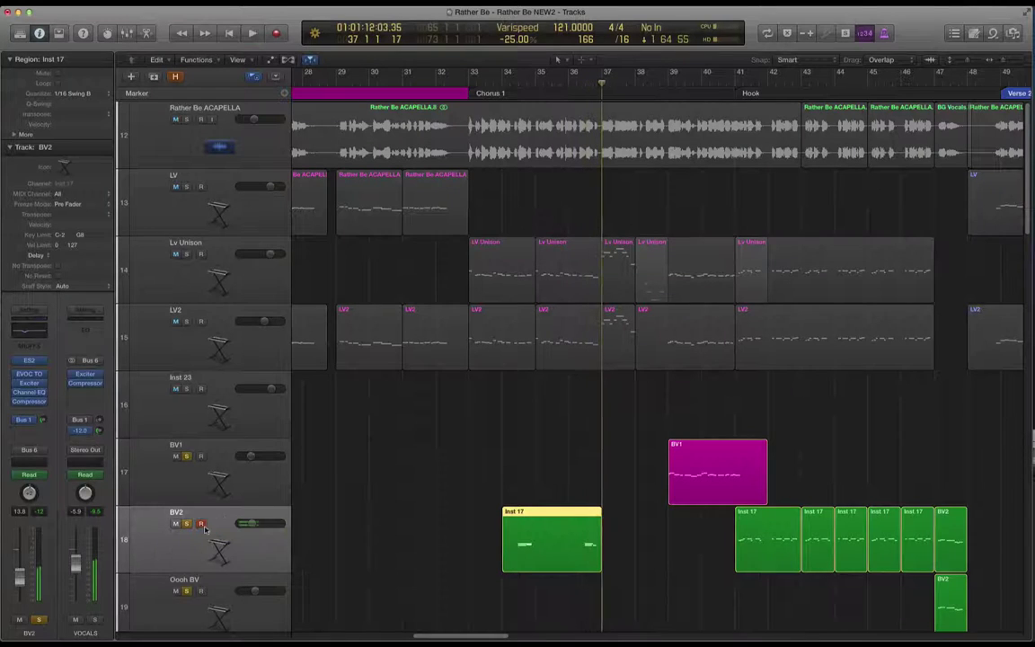
left_click(26, 382)
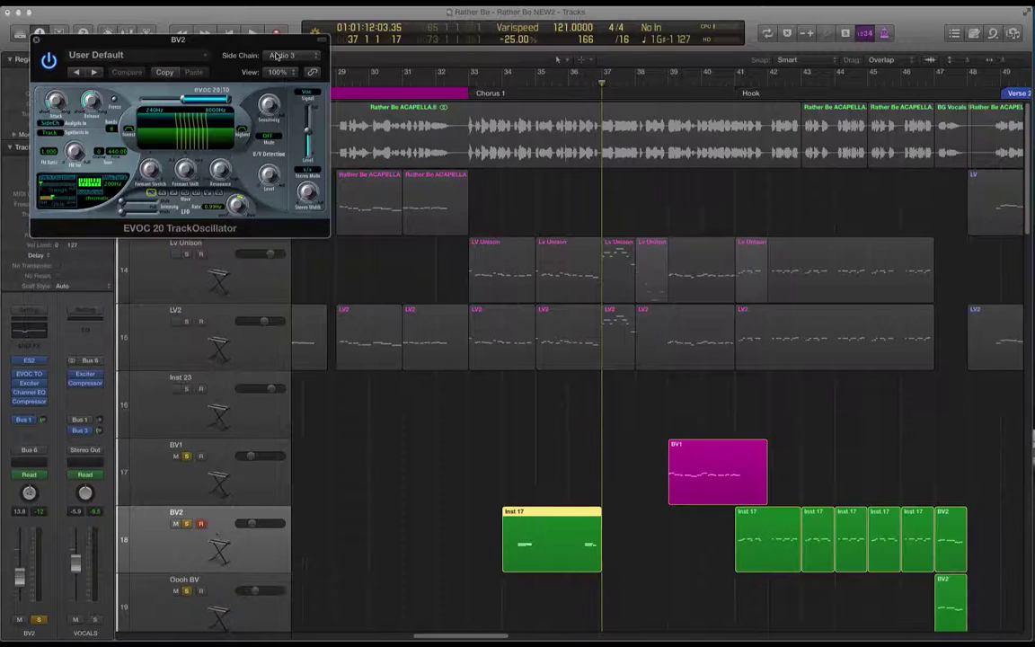
left_click(37, 42)
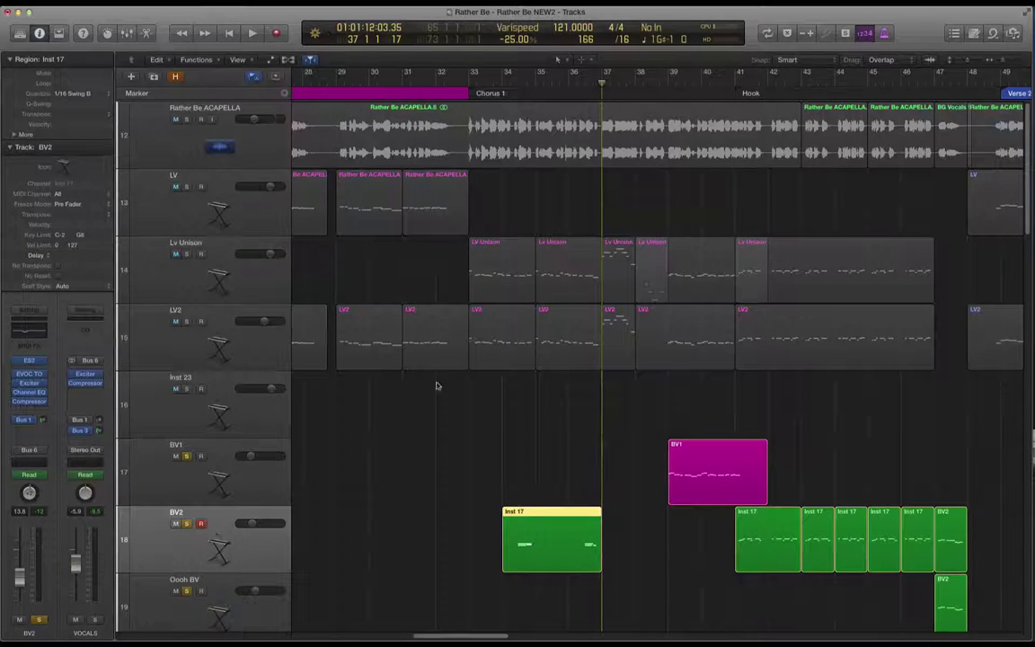
- Play the backing vocals into the Hook with the acapella soloed, and unsolo BV2 and the Oooh BV tracks
key("space")
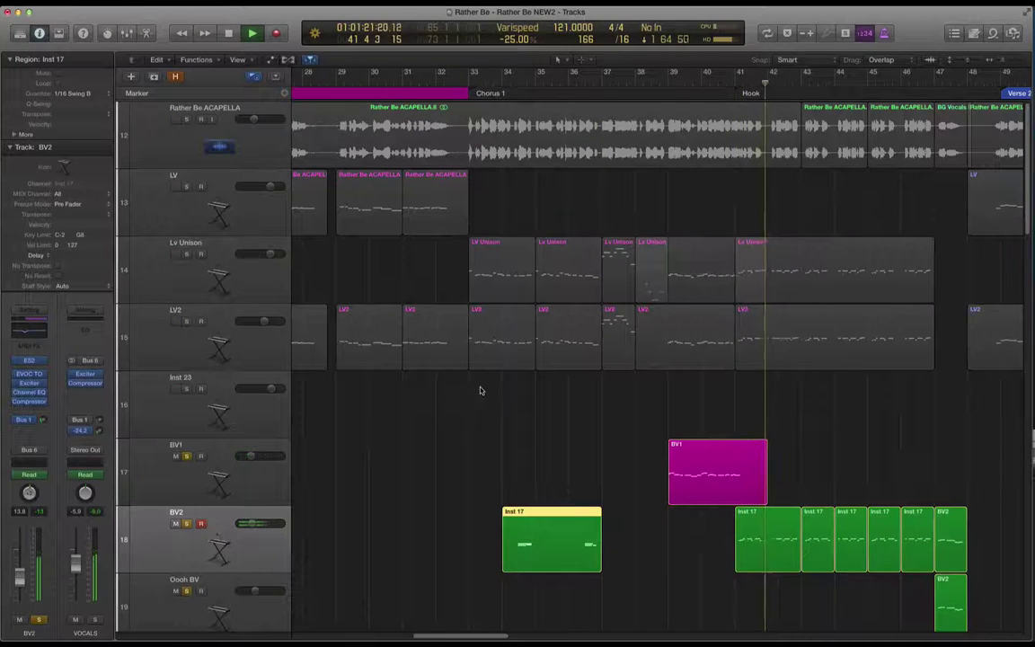
left_click(187, 119)
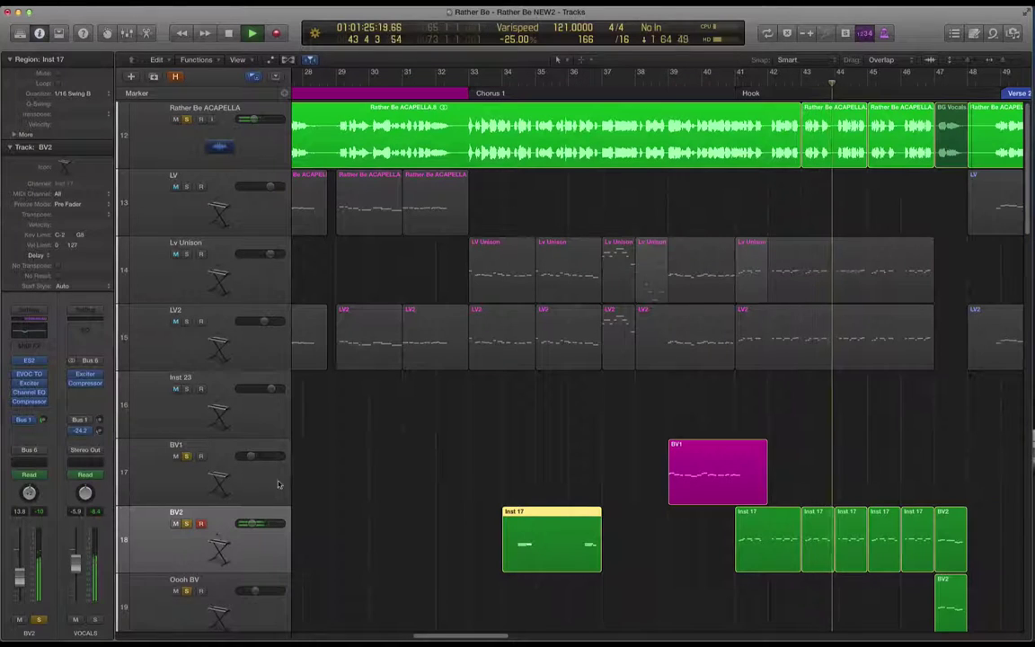
key("space")
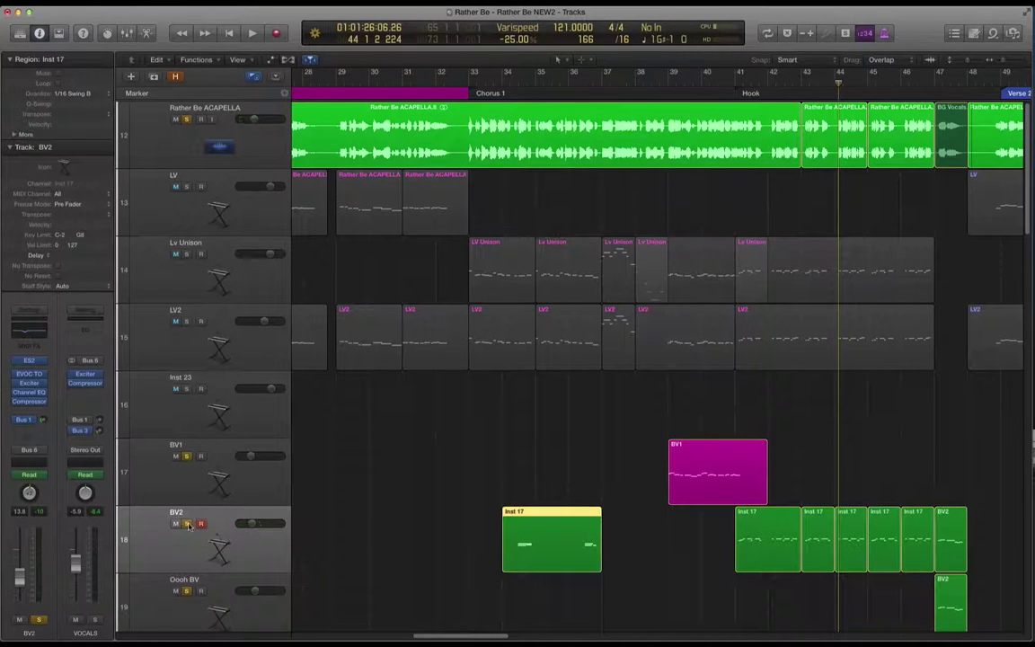
left_click(187, 524)
left_click(187, 591)
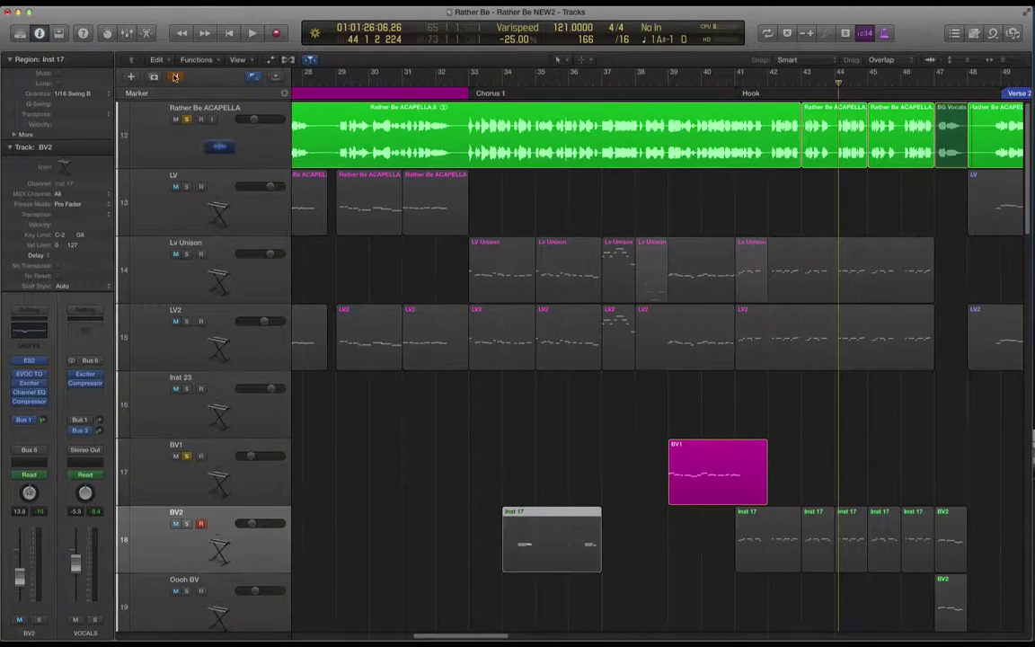
- Show the hidden tracks and play the soloed BG Vocals stem through the Hook with ORIGINAL STEMS unmuted and the track heights reduced
left_click(176, 78)
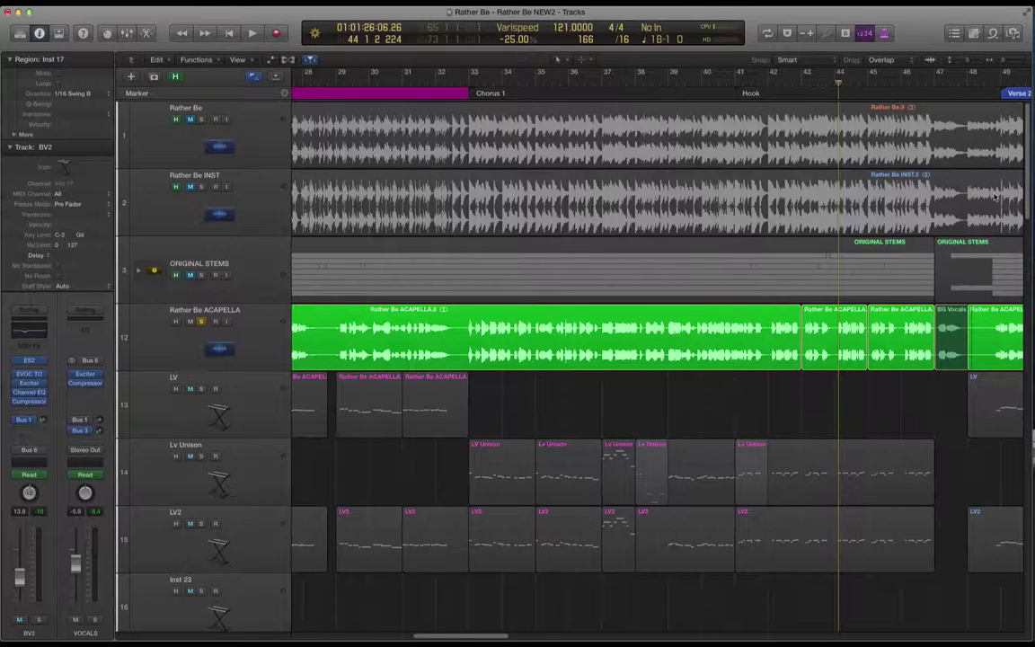
left_click_drag(1030, 162, 981, 644)
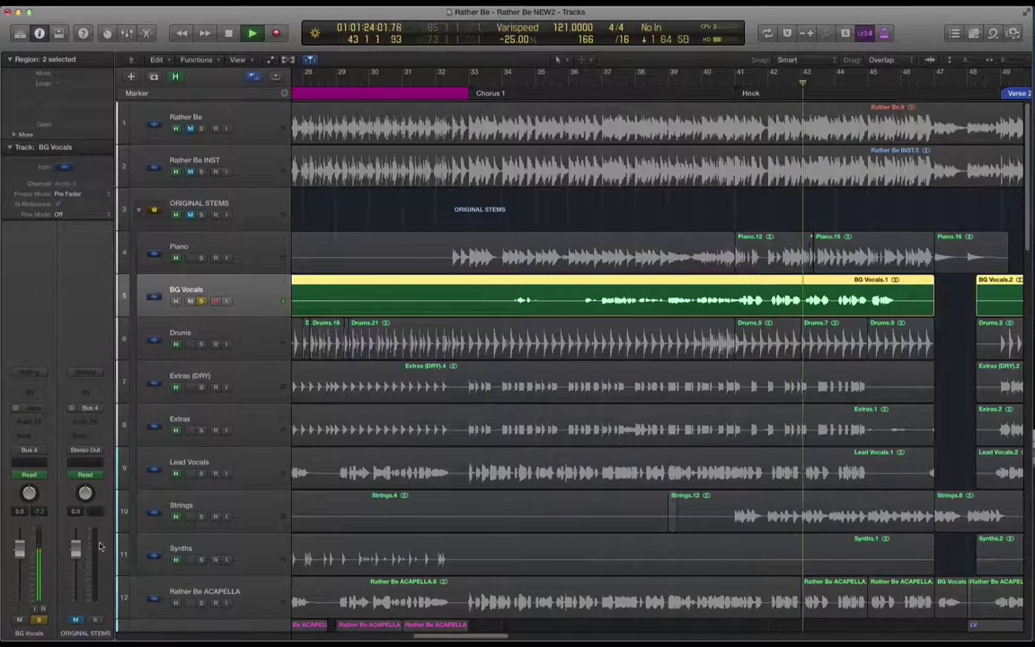
left_click(76, 619)
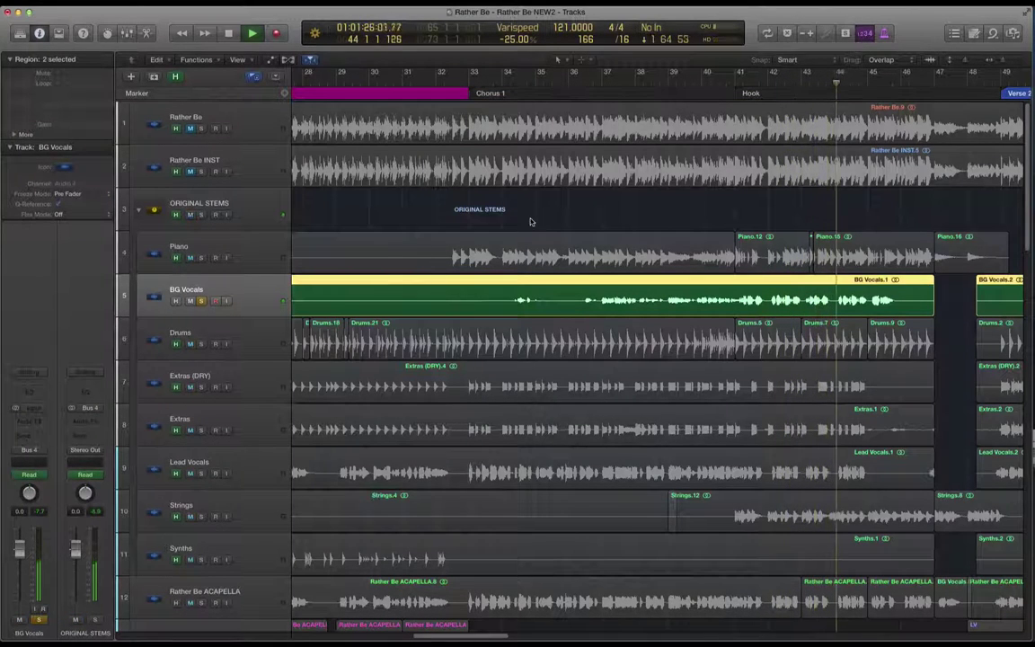
left_click_drag(961, 59, 939, 60)
left_click(730, 86)
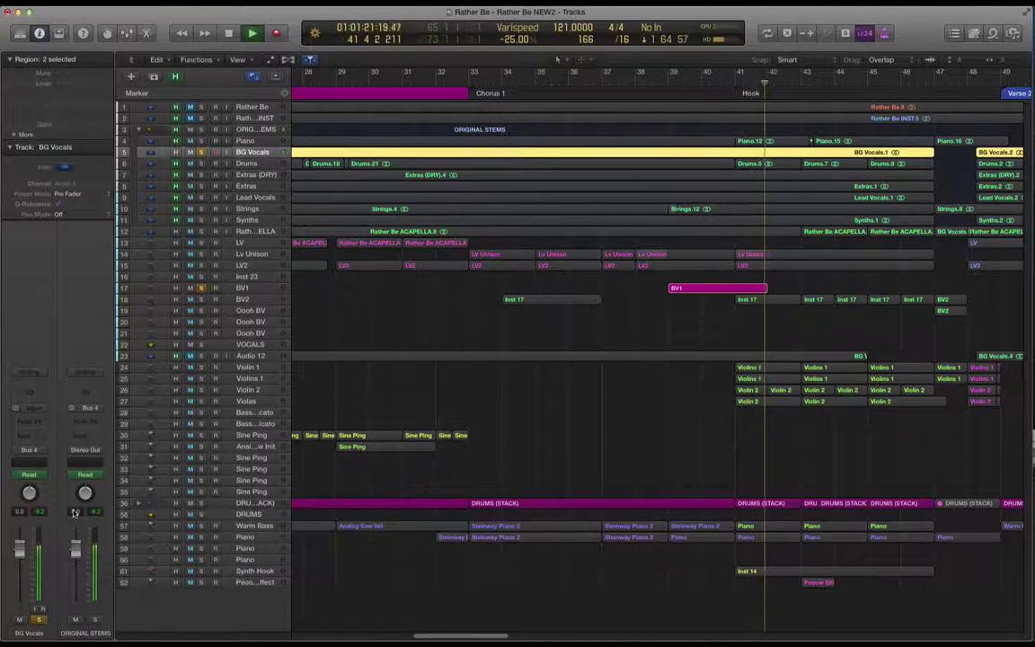
- Stop playback, unsolo the BV1 and BG Vocals tracks, and make the tracks tall enough to show region contents
key("space")
left_click(191, 287)
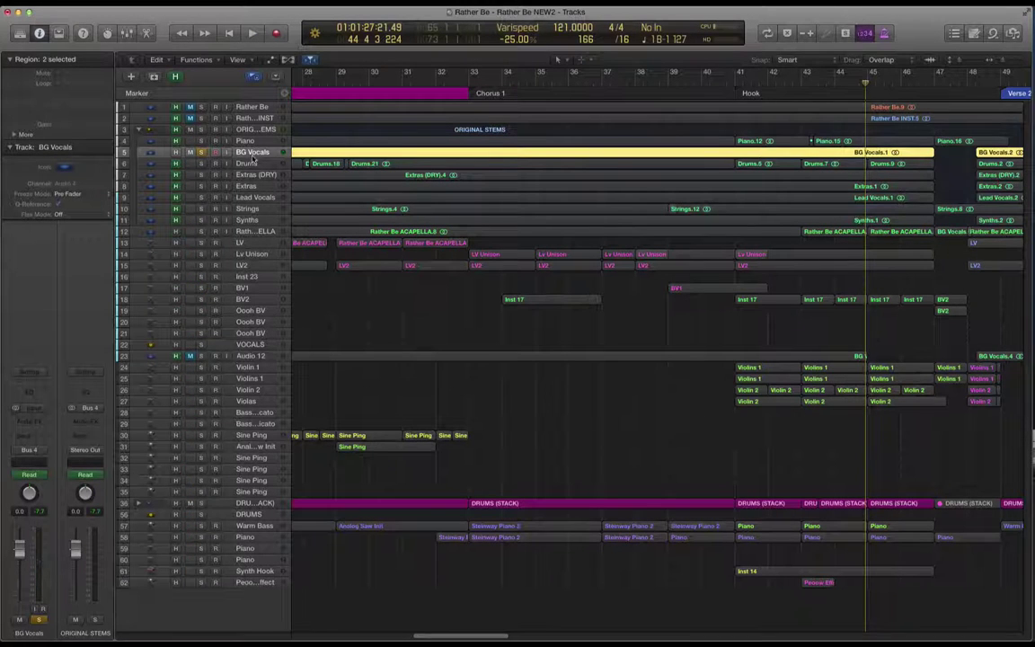
left_click_drag(957, 64, 967, 63)
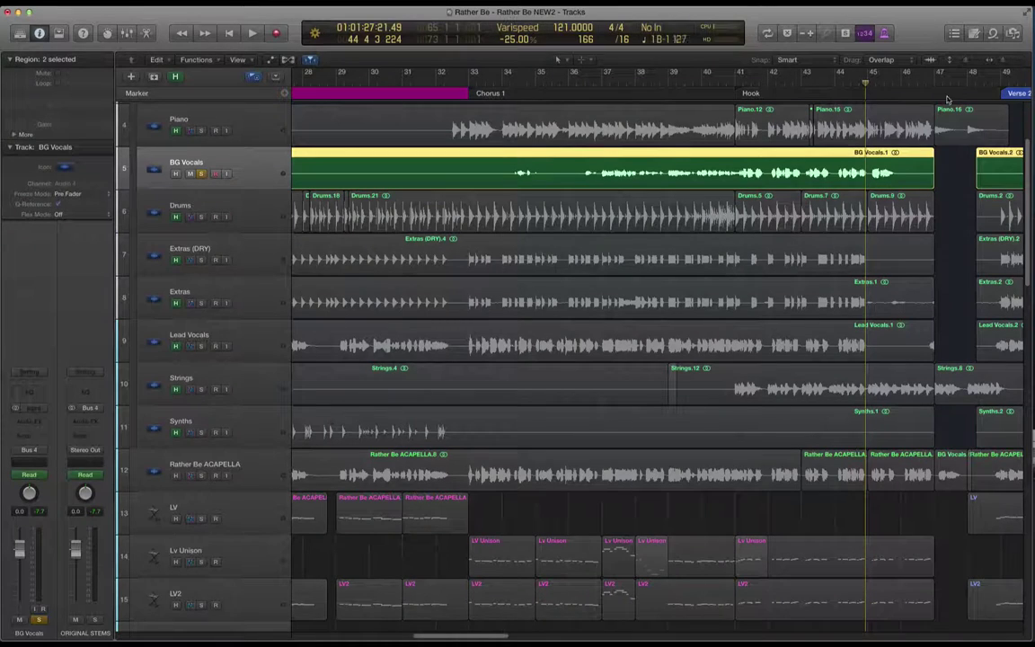
left_click_drag(966, 60, 957, 60)
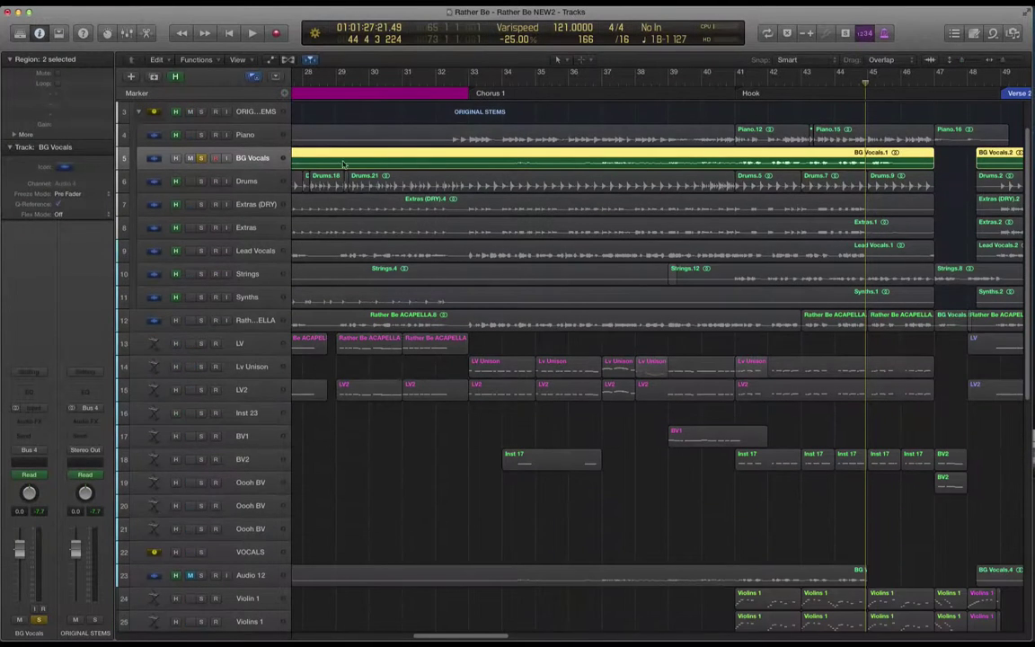
left_click(200, 159)
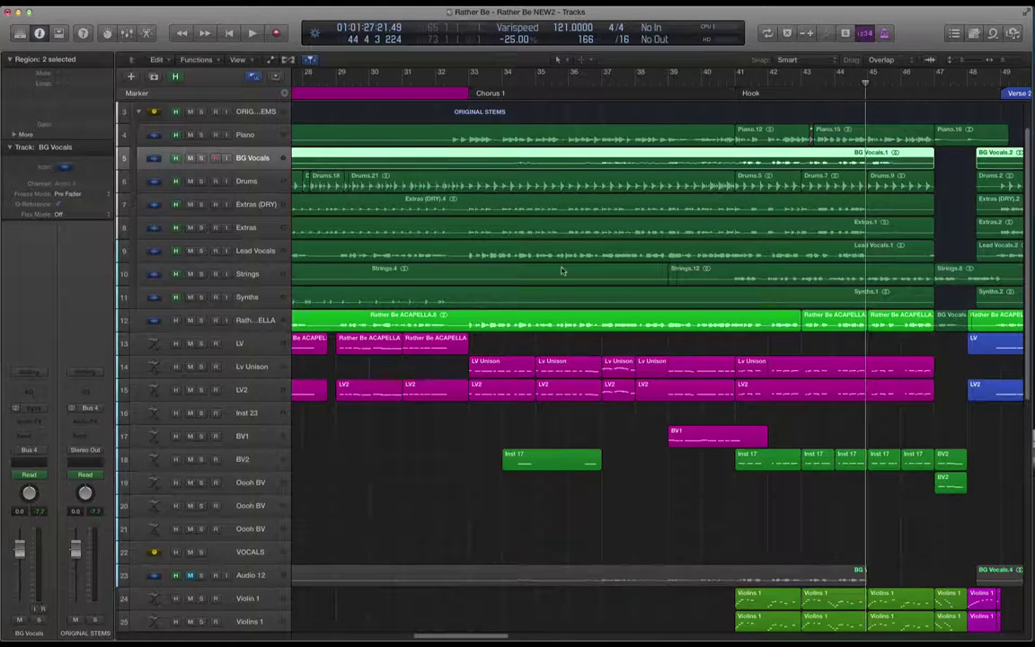
- Pick out the BV1 and BV2 regions in Chorus 1 and the Hook, and collapse the ORIGINAL STEMS stack
left_click(560, 438)
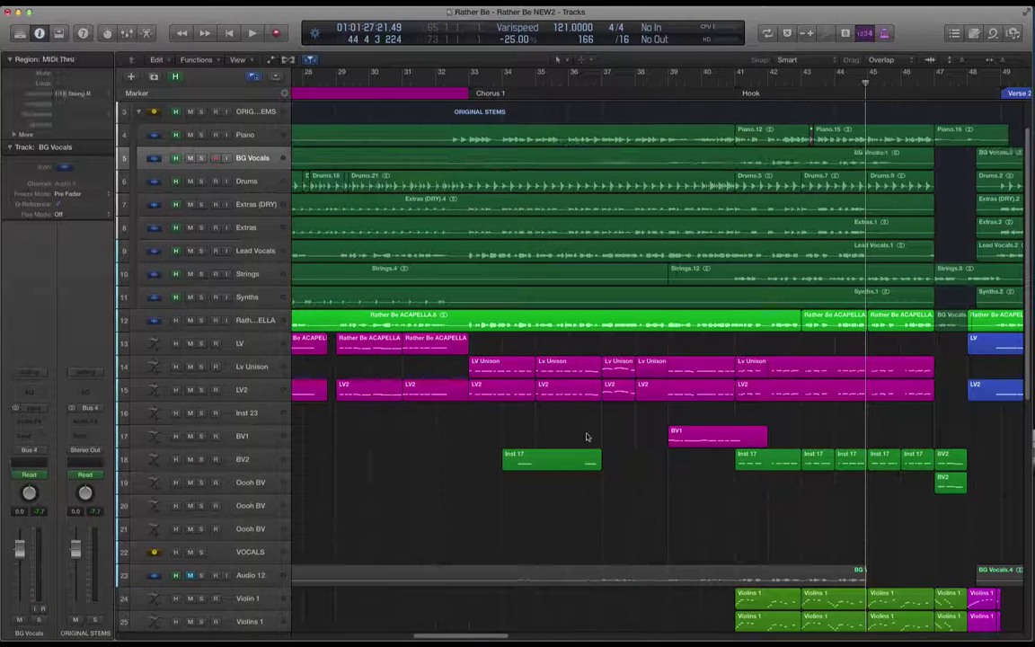
left_click_drag(588, 440, 870, 473)
scroll(263, 284, "up", 2)
left_click(139, 159)
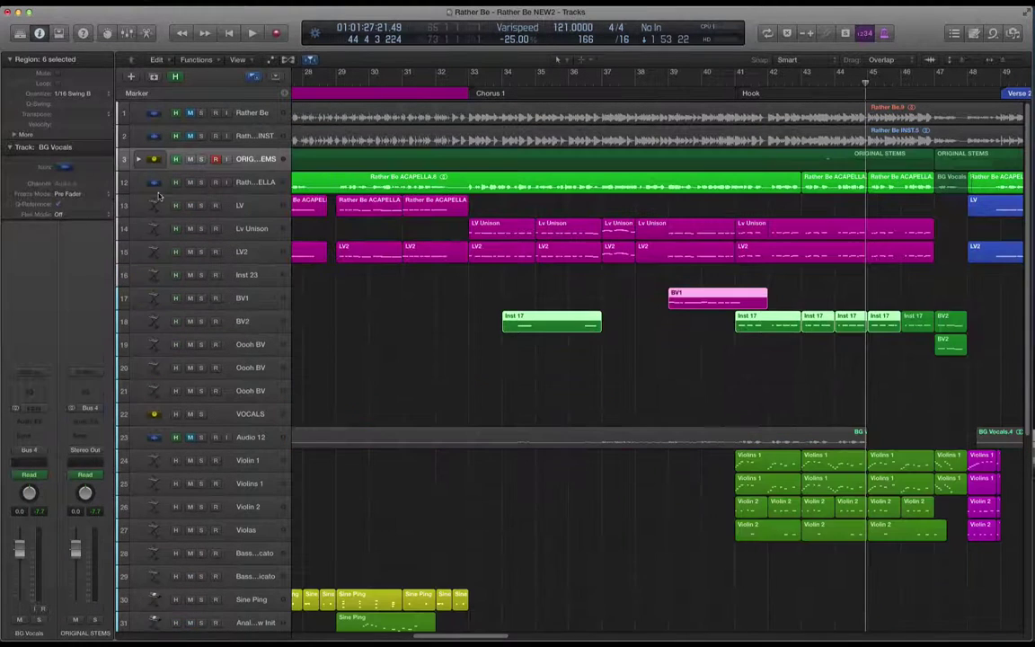
left_click(393, 338)
left_click(250, 324)
left_click(671, 312)
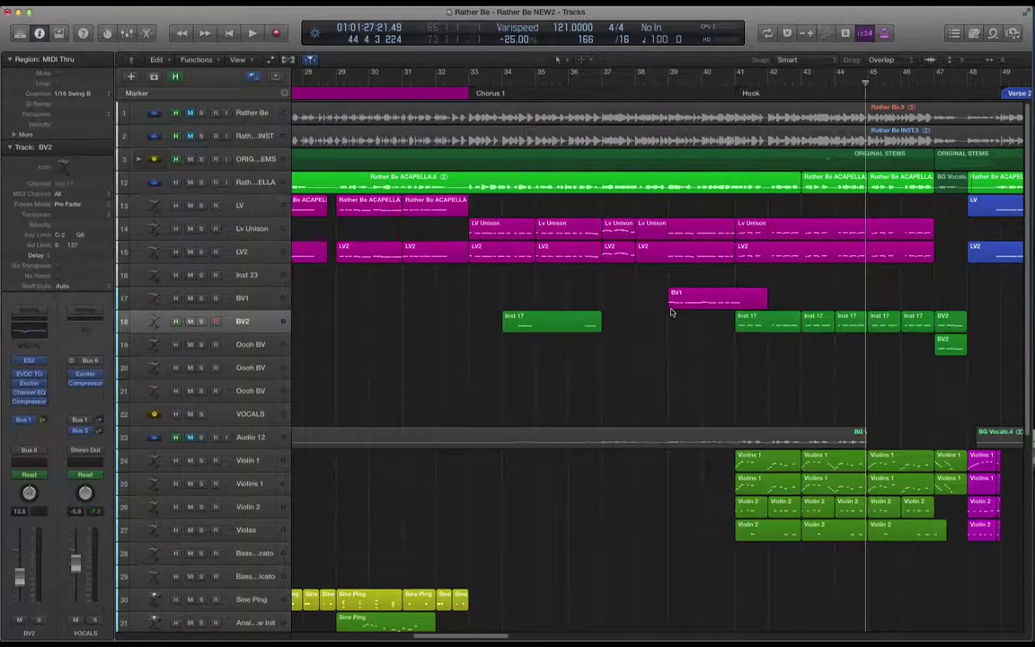
- Play the backing vocals from bar 39, soloing BV1, BV2 and the three Oooh BV tracks
left_click(246, 301)
left_click(663, 86)
key("space")
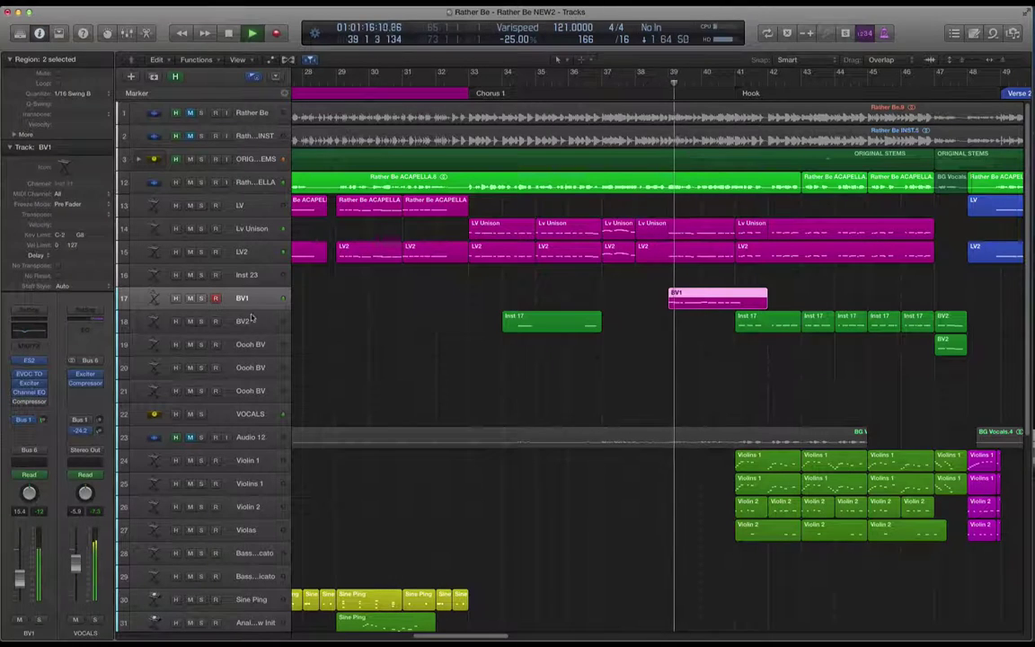
key("space")
left_click(200, 299)
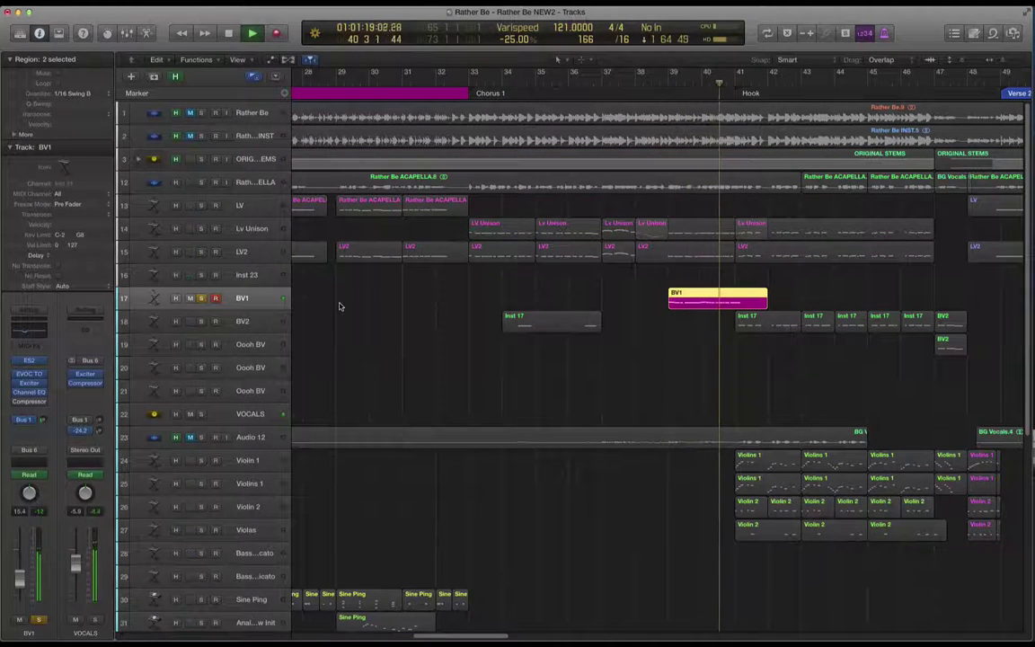
left_click(157, 322)
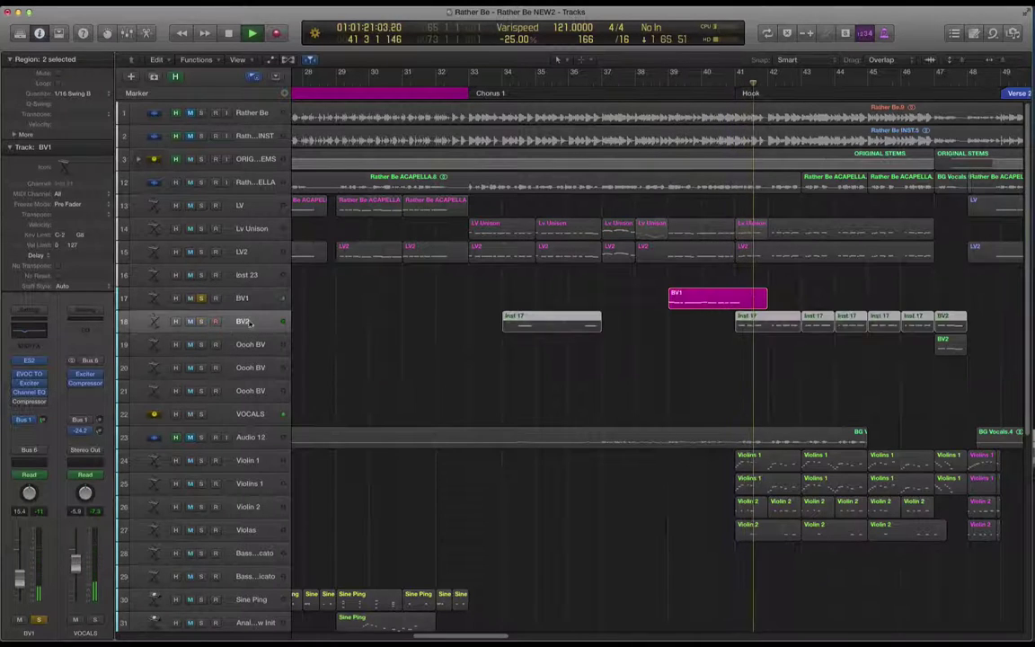
left_click(201, 322)
left_click(247, 346)
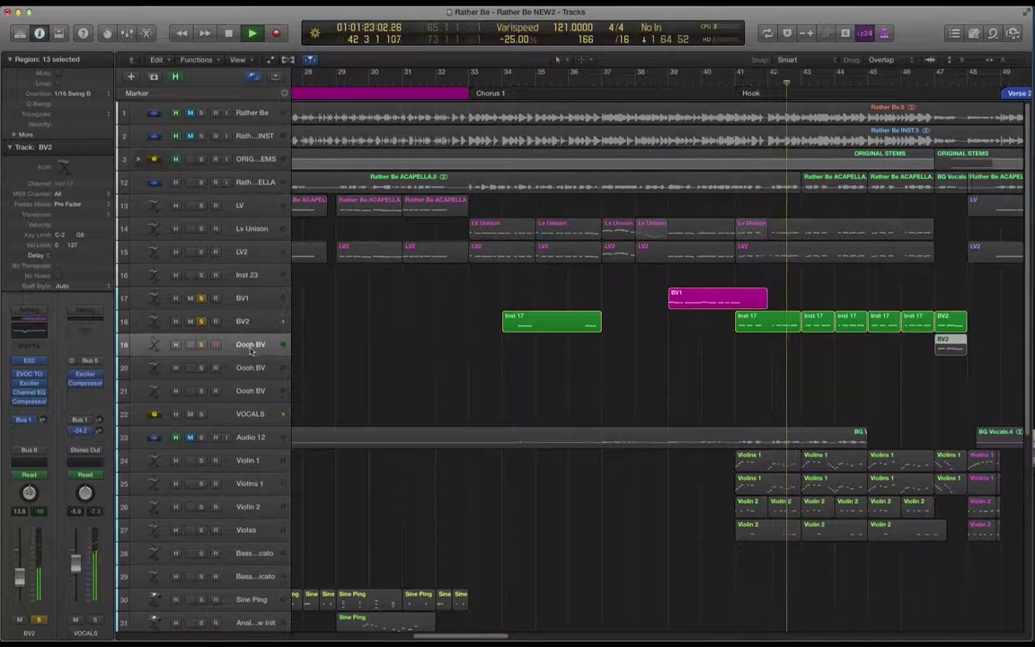
left_click(202, 346)
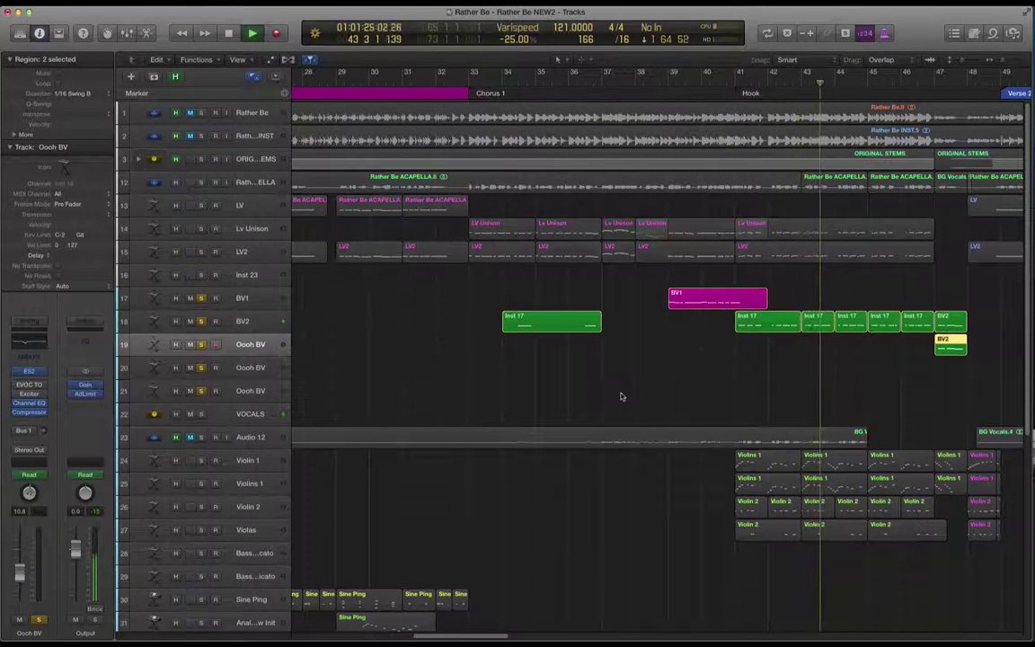
- Solo LV, Lv Unison, LV2 and Inst 23 as well while playback continues through the Hook
key("super+Left")
key("super+Left")
key("super+Left")
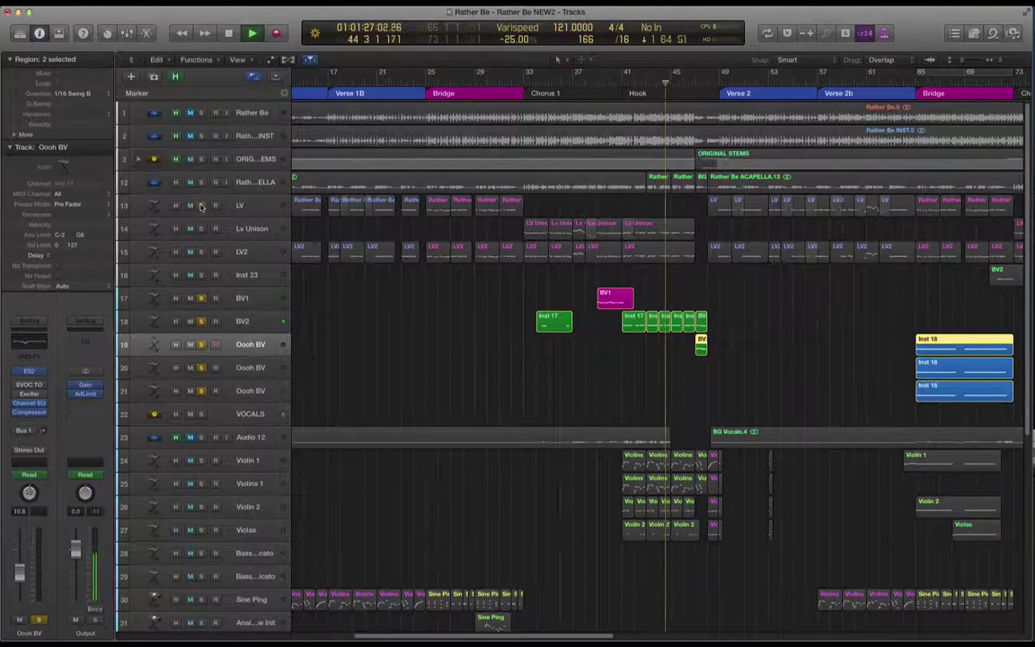
left_click_drag(201, 206, 203, 275)
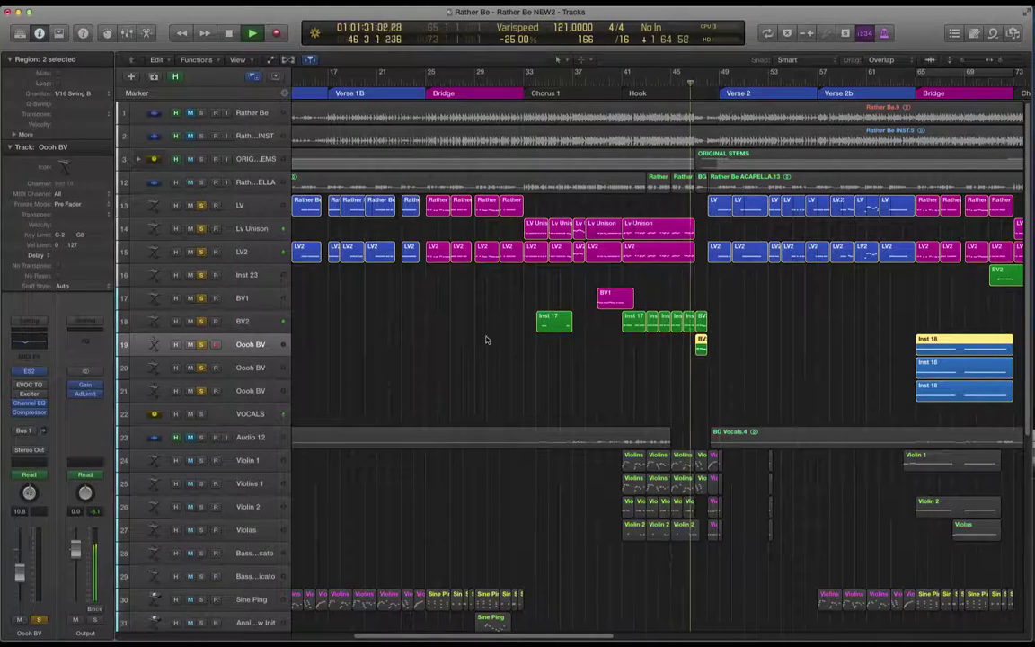
key("super+Left")
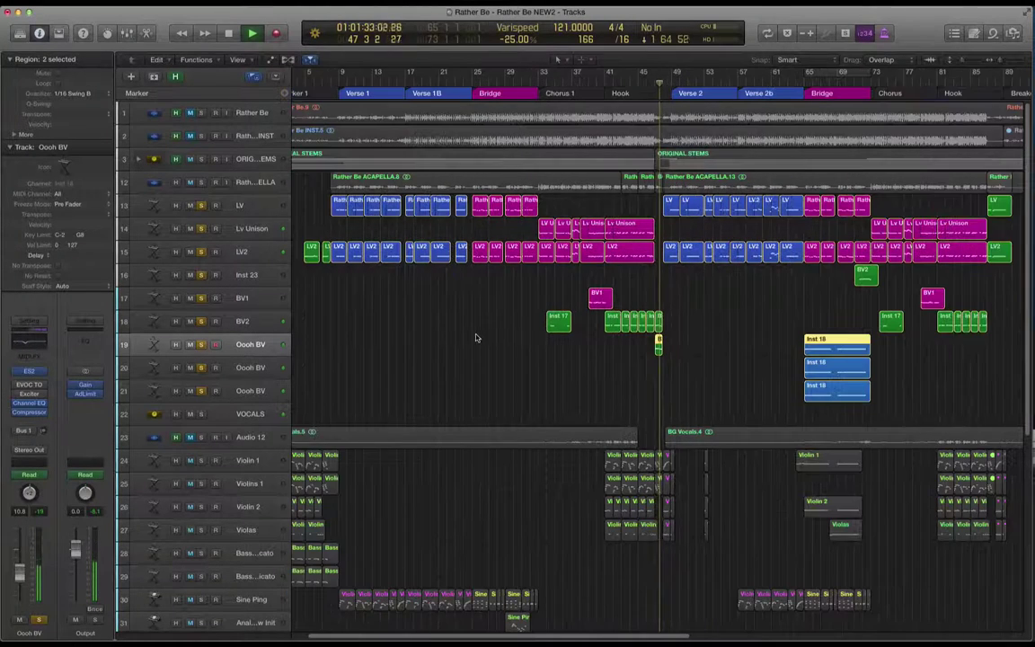
key("super+Right")
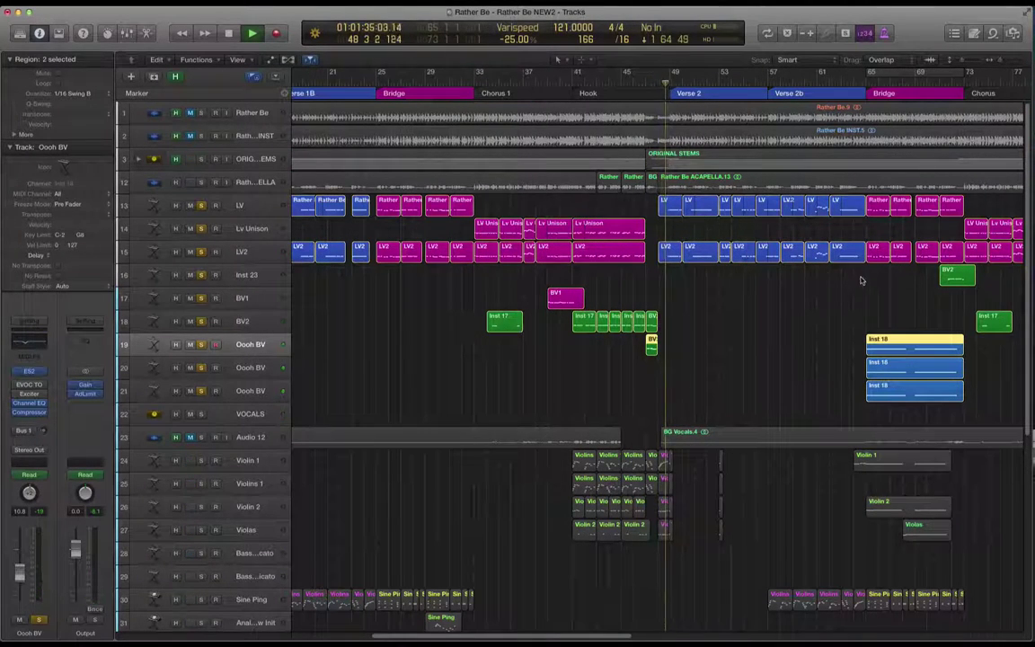
- Play the second Bridge from bar 65, and replay it with only the three Inst 18 regions on the Oooh BV tracks soloed
left_click(866, 83)
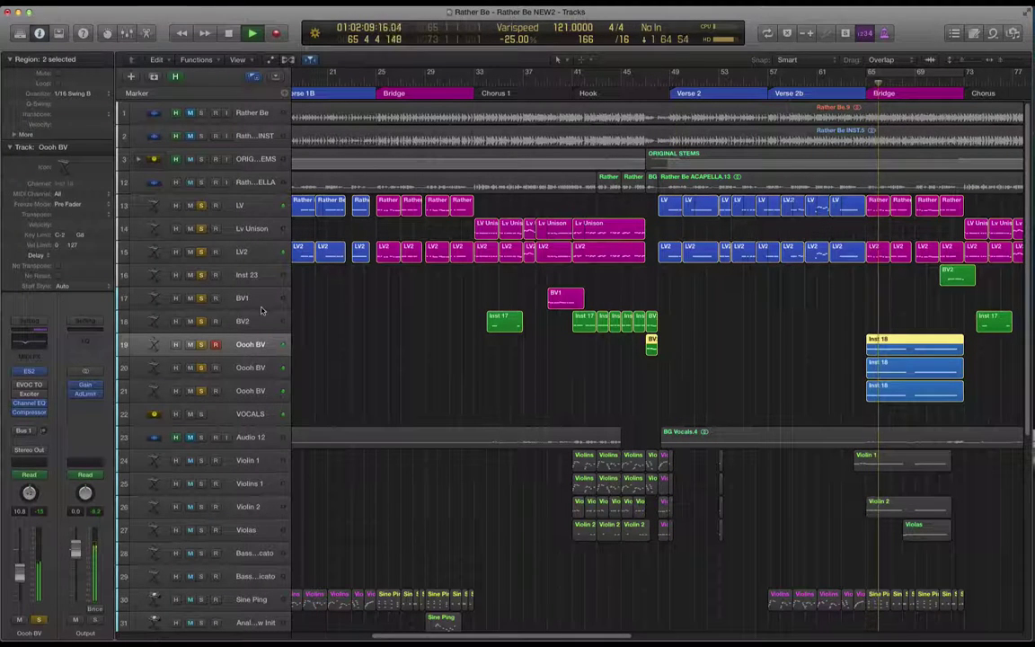
key("space")
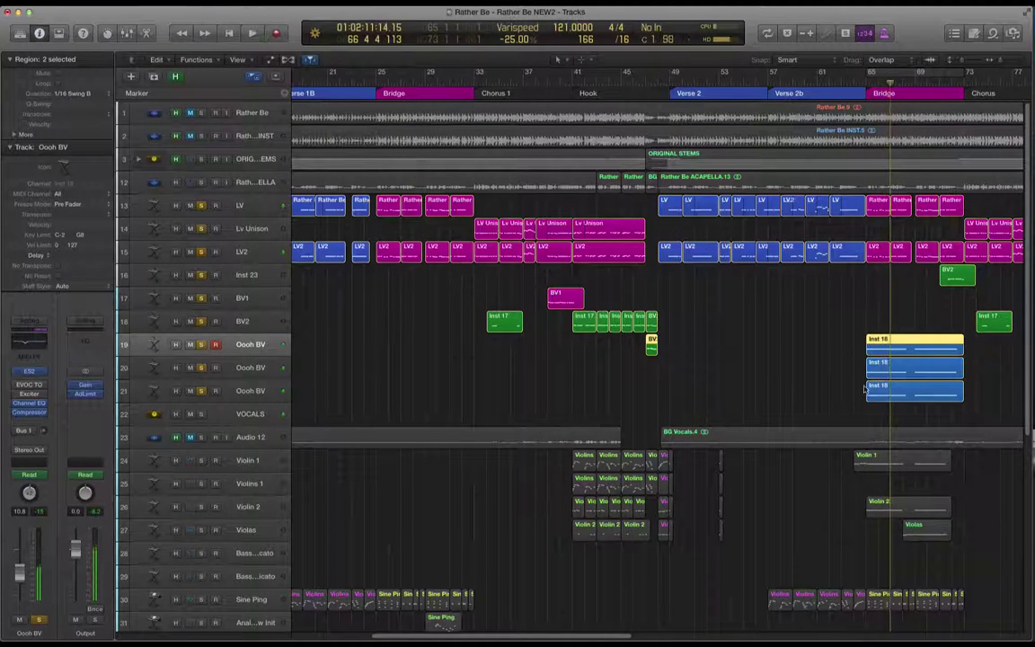
left_click(818, 351)
left_click_drag(825, 320, 920, 395)
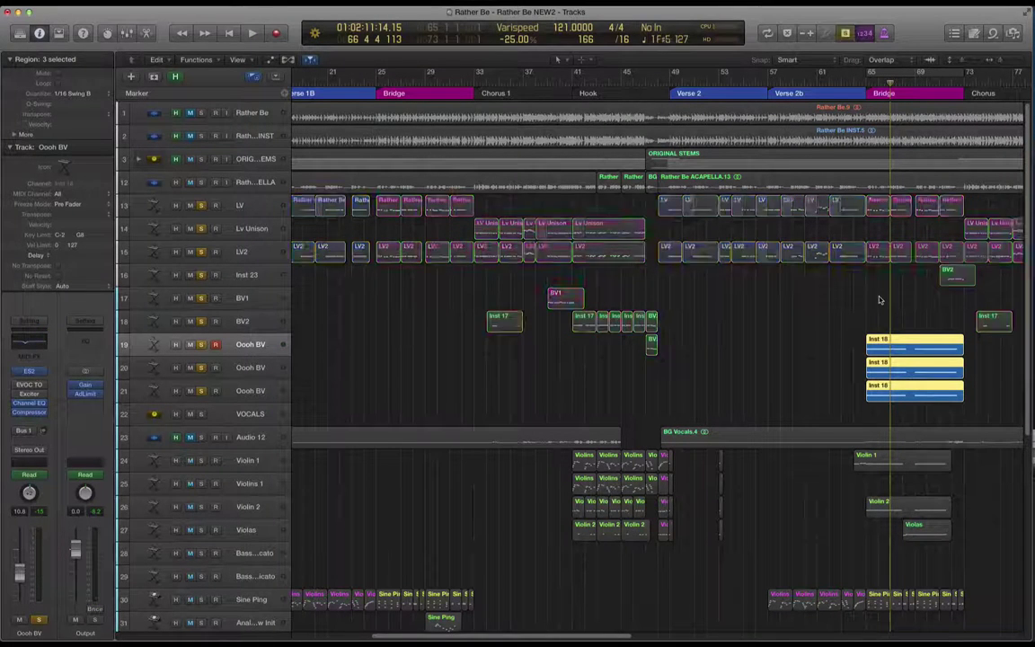
key("ctrl+s")
double_click(864, 82)
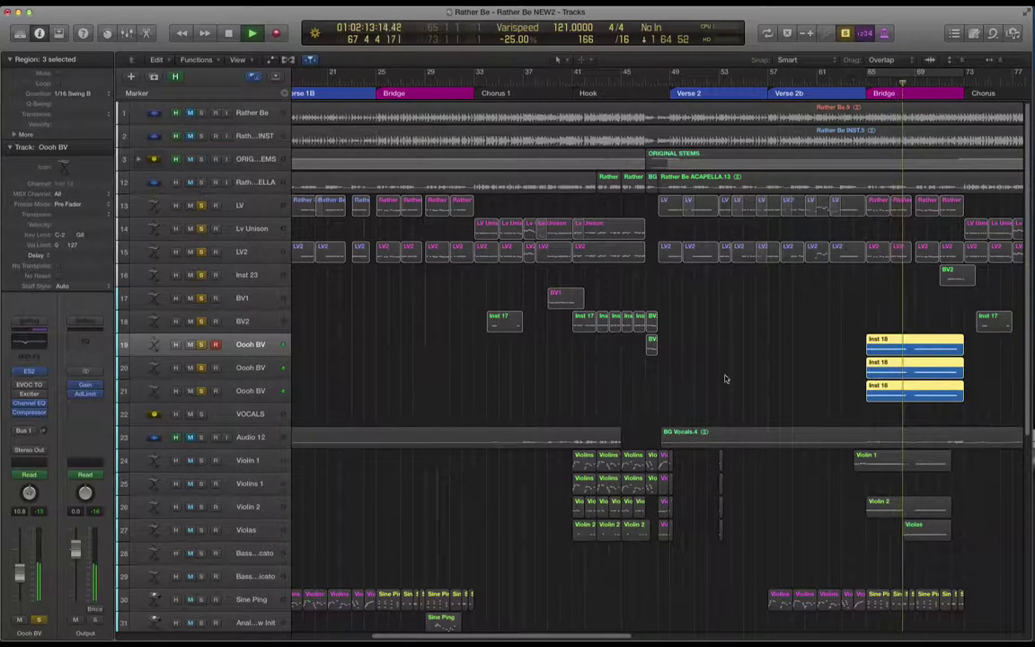
key("space")
- Expand and unmute ORIGINAL STEMS, and play its soloed BG Vocals stem from bar 65 through the second Bridge for comparison
left_click(161, 162)
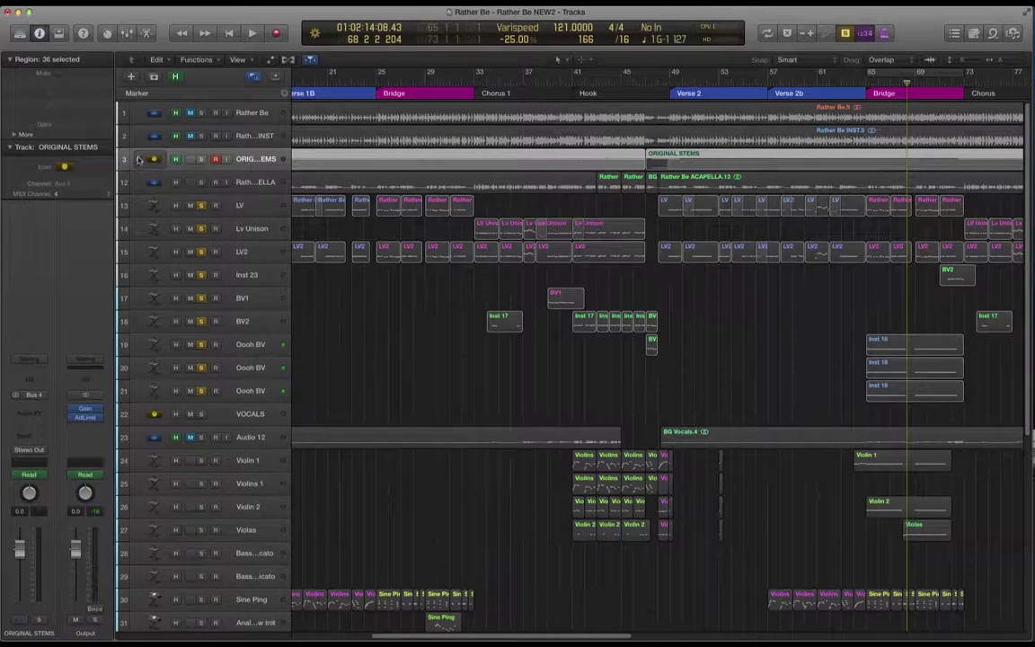
left_click(139, 159)
left_click(366, 555)
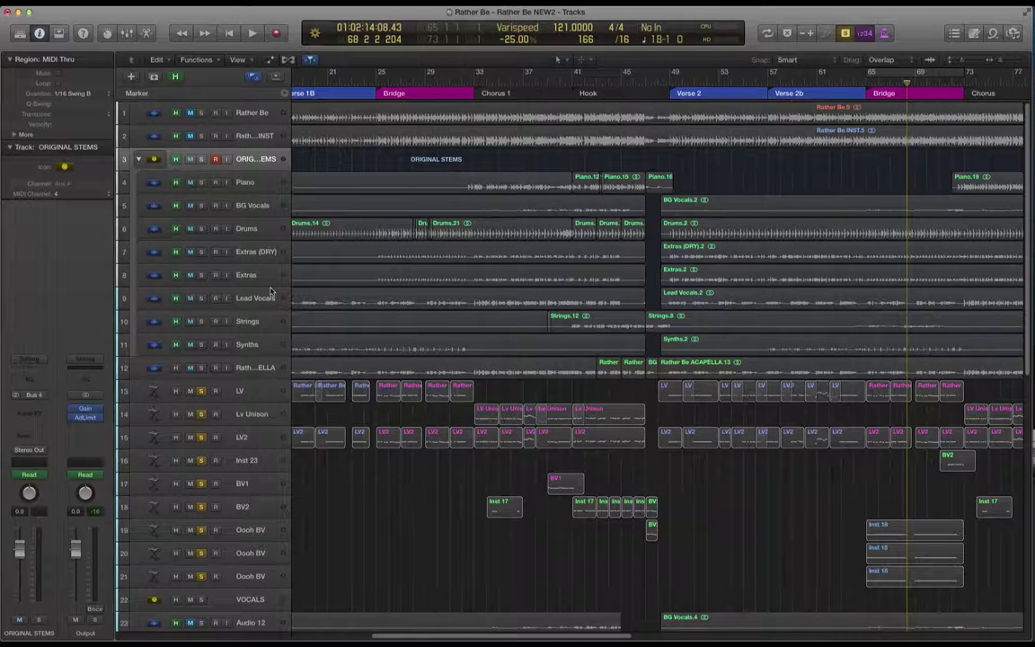
left_click(235, 205)
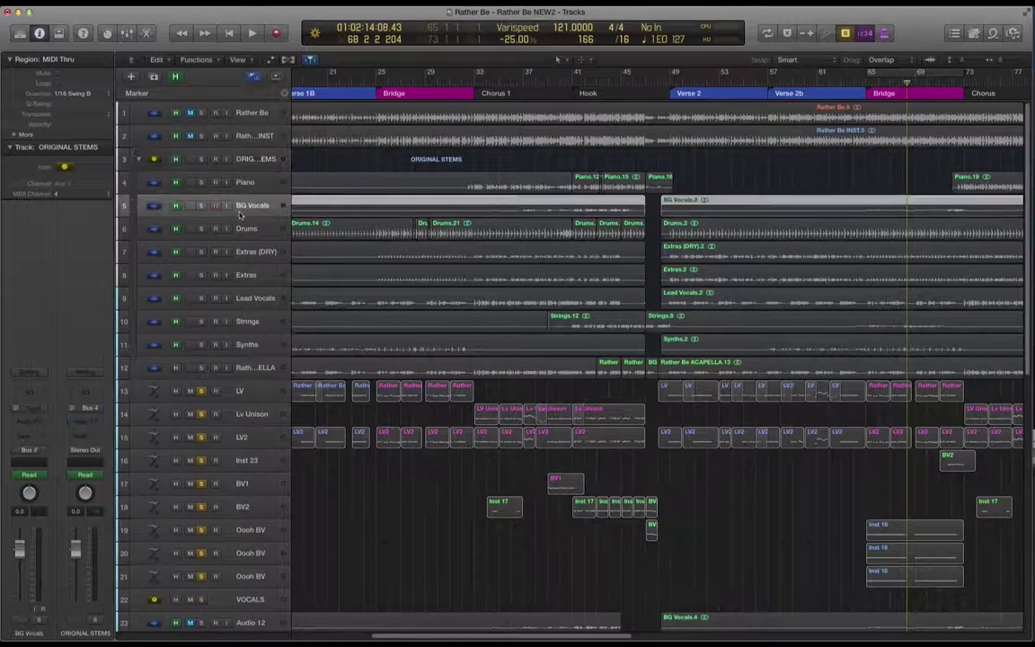
left_click(864, 83)
key("space")
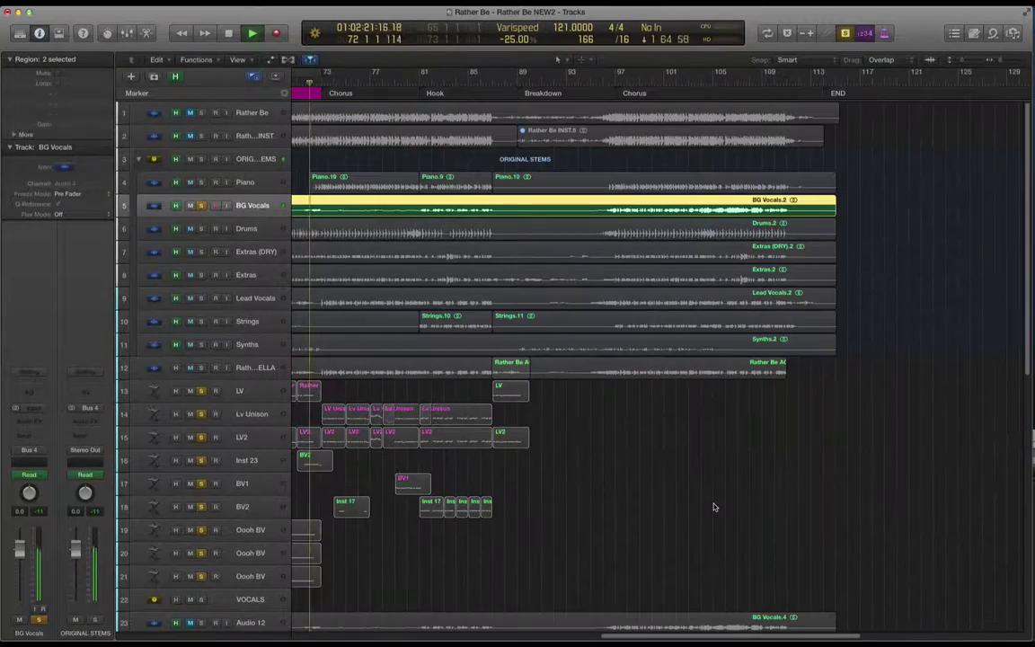
scroll(791, 458, "left", 3)
scroll(791, 460, "left", 2)
key("space")
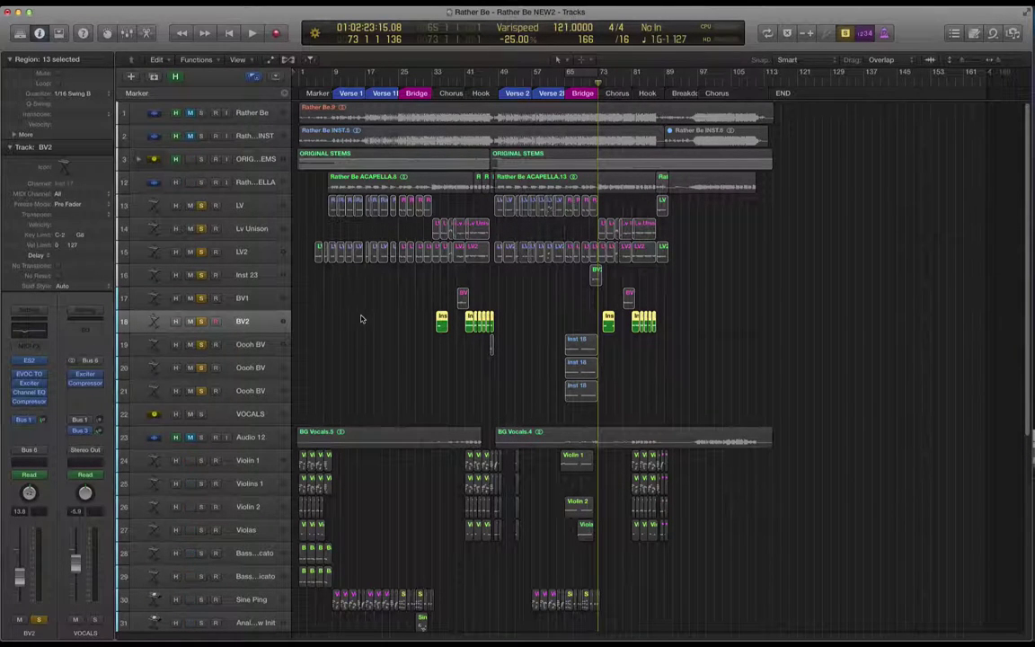
- Check the side-chain source and settings of the EVOC 20 TrackOscillator on the LV track, and close the plug-in window
left_click(250, 214)
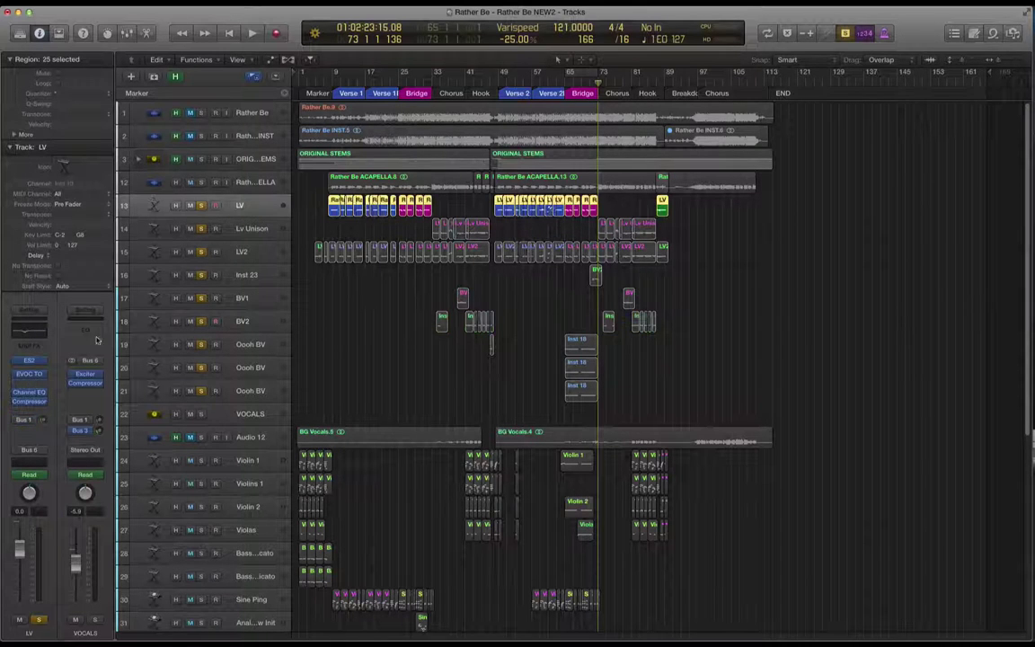
left_click(28, 373)
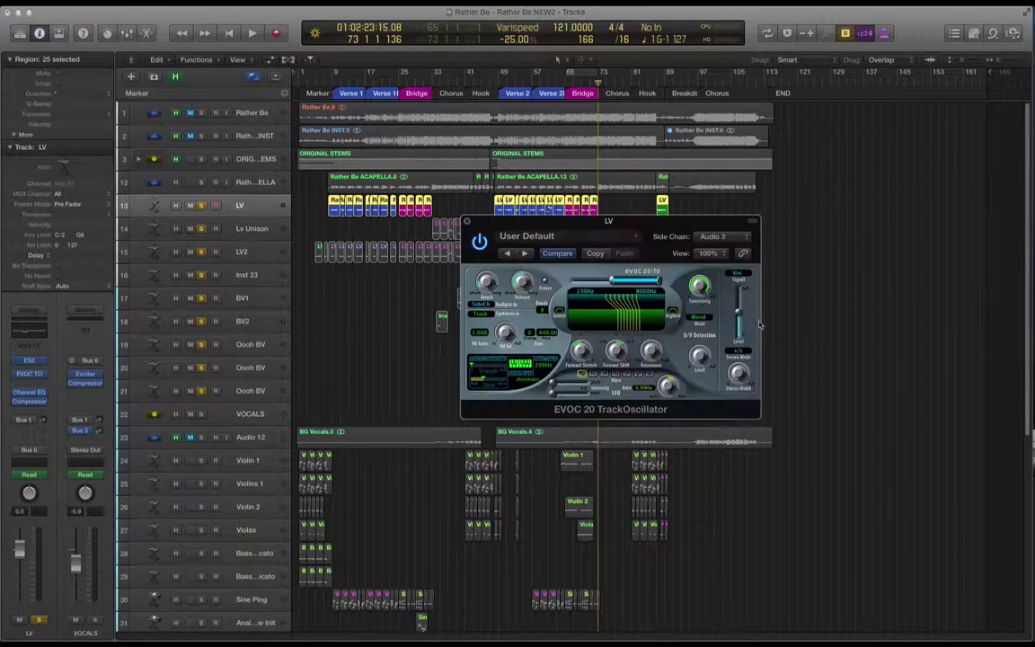
left_click_drag(539, 228, 492, 227)
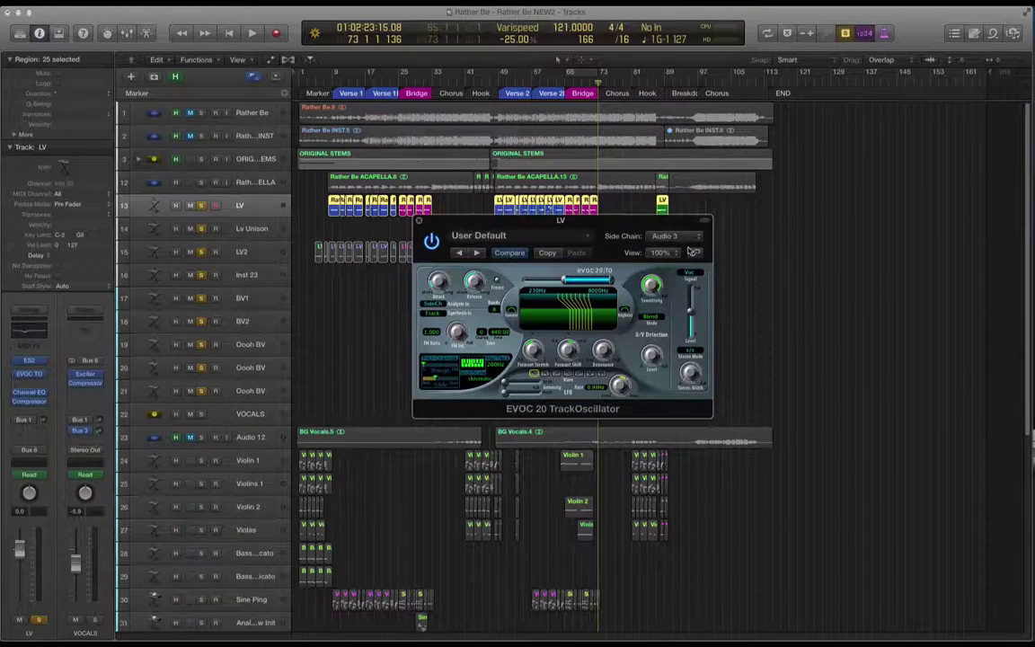
left_click(418, 220)
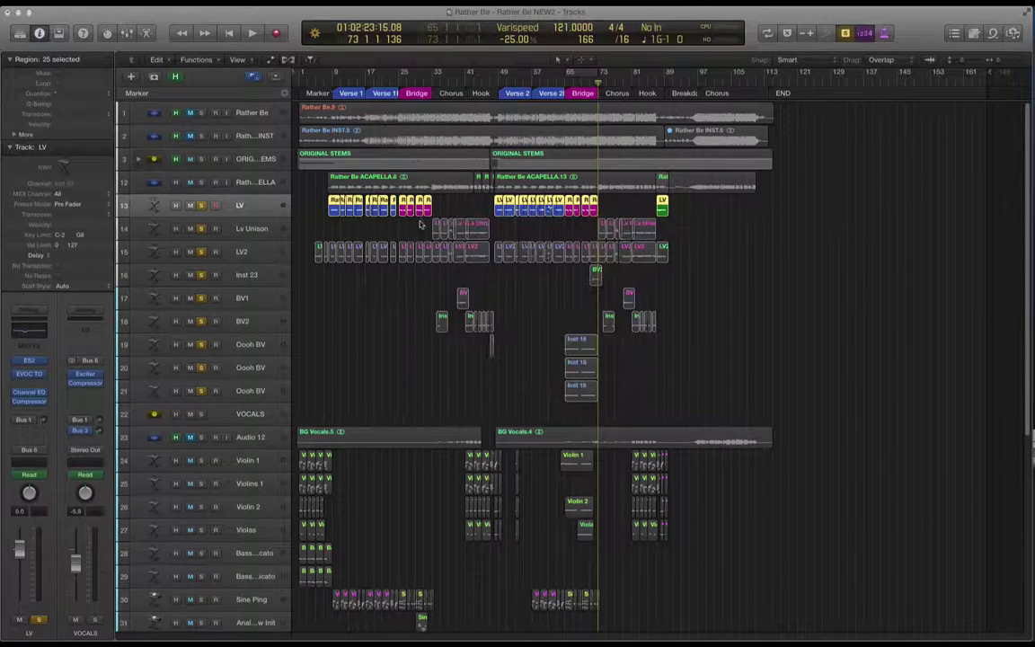
- Return to the start of Verse 1 and review the channel strips of LV, Lv Unison, LV2, BV1, BV2 and the Oooh BV tracks
left_click(377, 336)
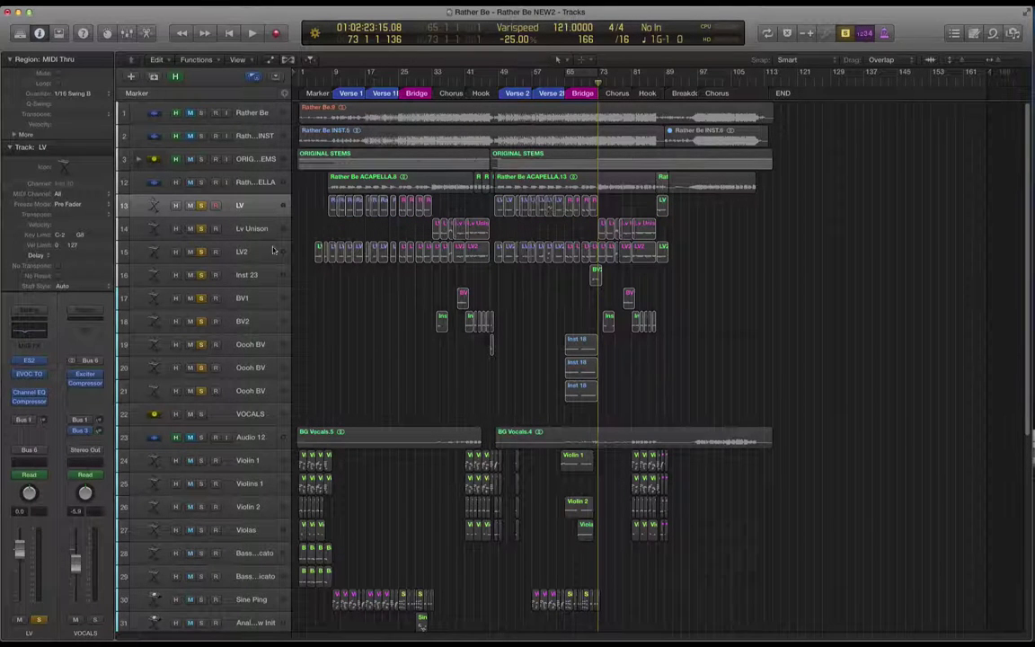
left_click(251, 210)
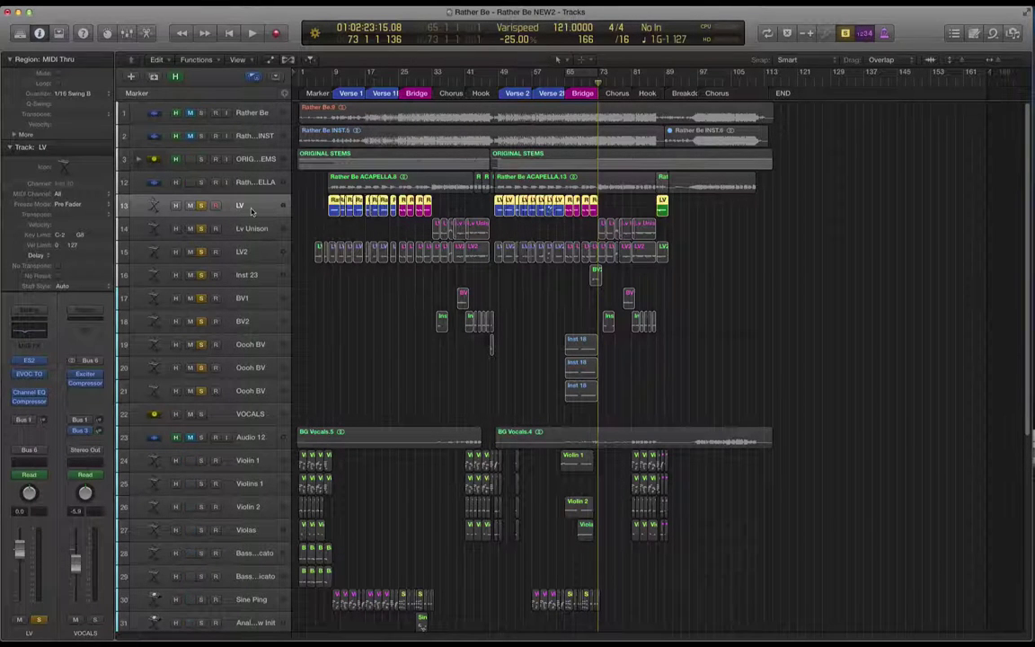
left_click(329, 84)
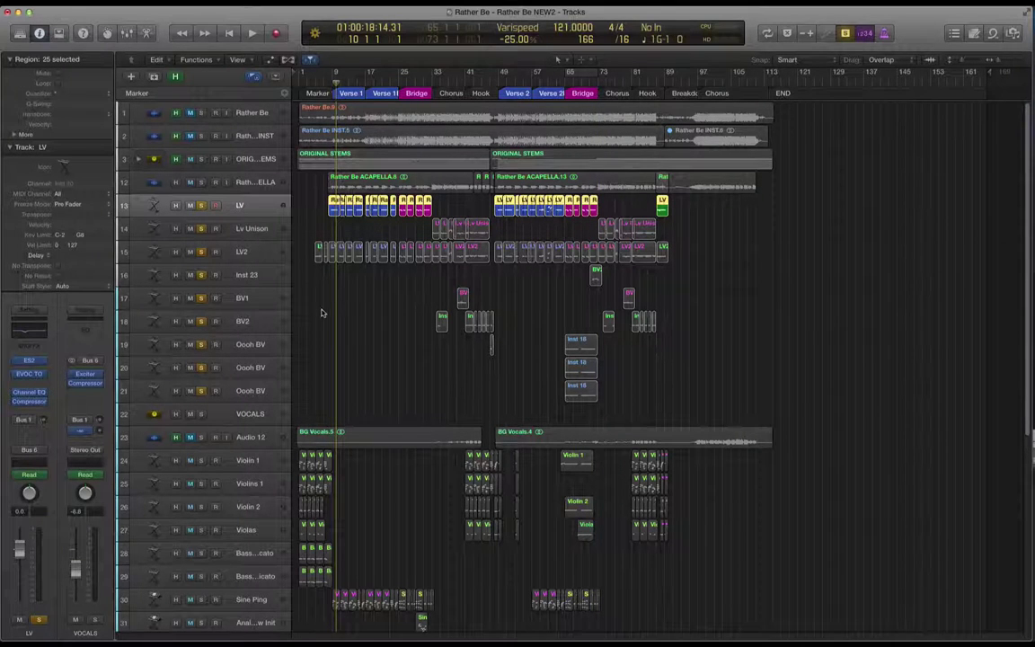
left_click(261, 229)
left_click(265, 252)
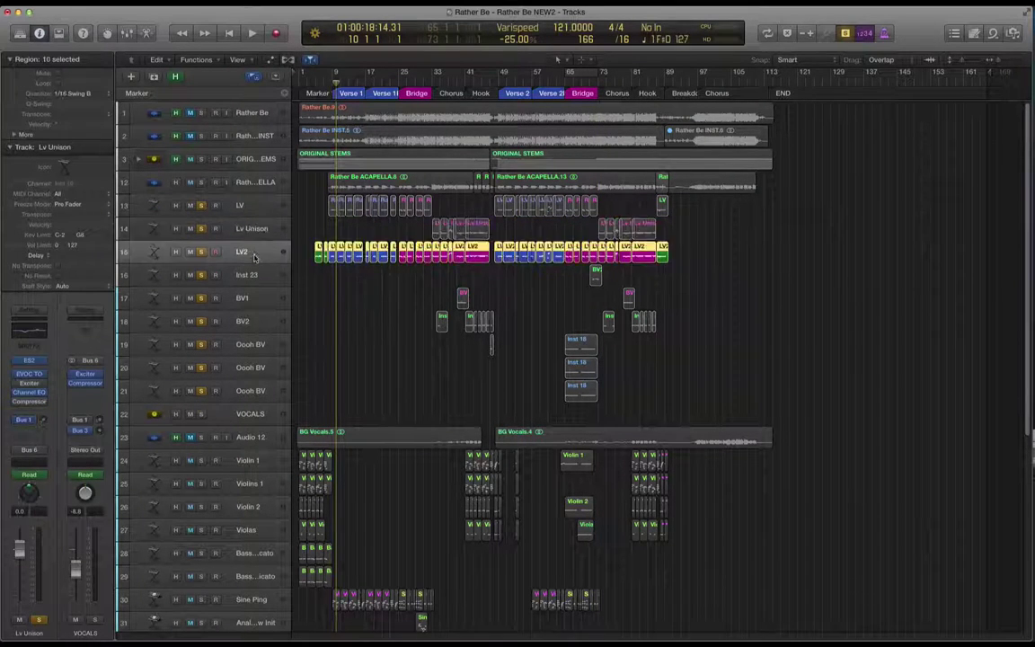
left_click(260, 294)
left_click(244, 318)
left_click(259, 349)
left_click(264, 370)
left_click(272, 392)
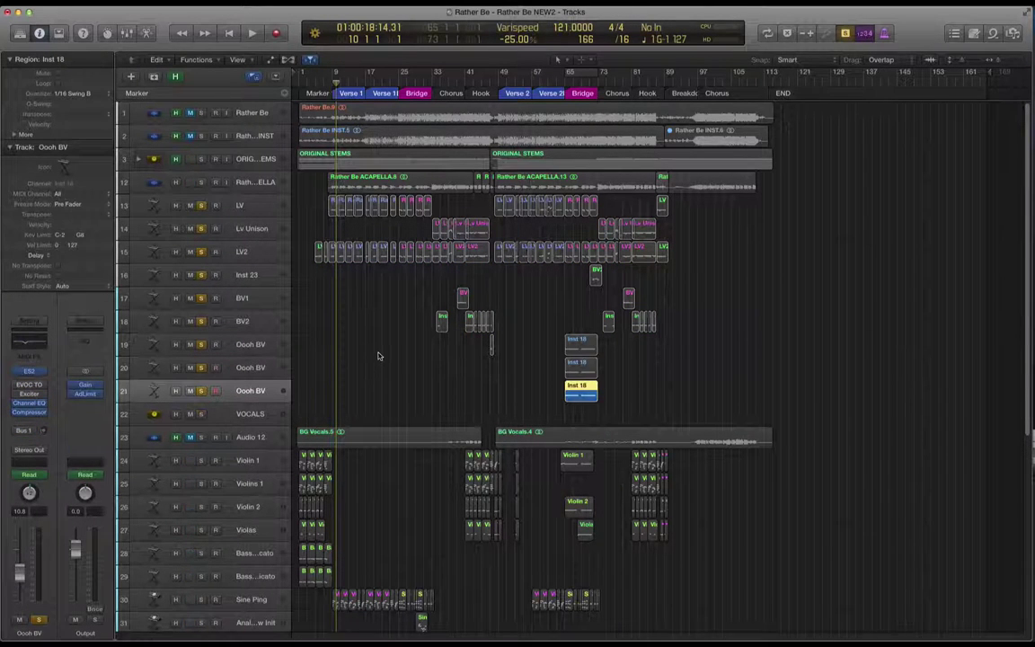